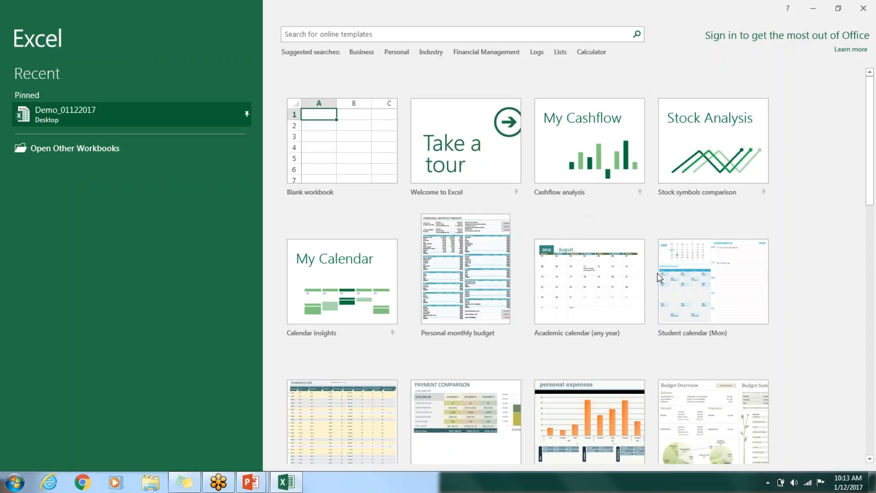
Step: Search the online templates for 'invoices' and scan the invoice template results
click(379, 34)
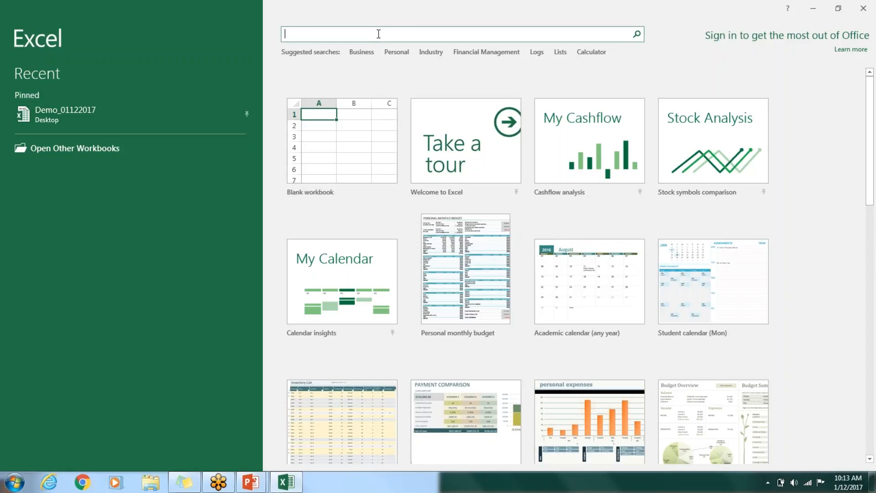
text(invoices)
key(Return)
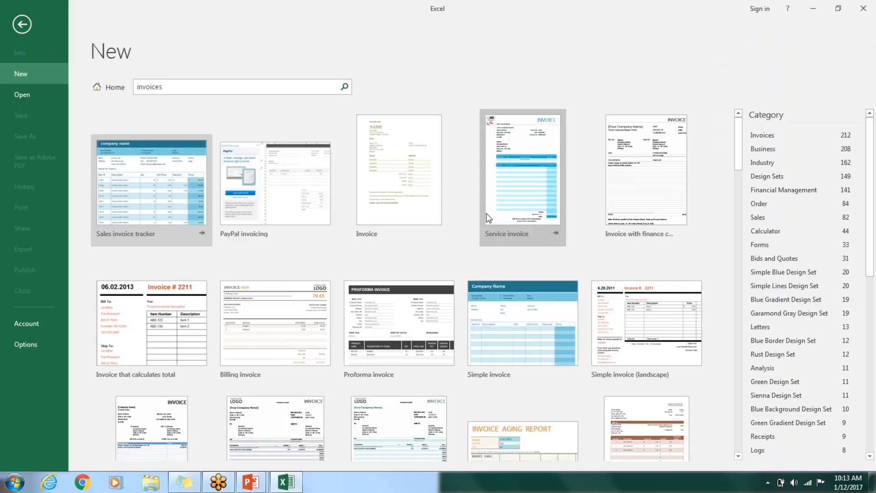
scroll(487, 213, down, 3)
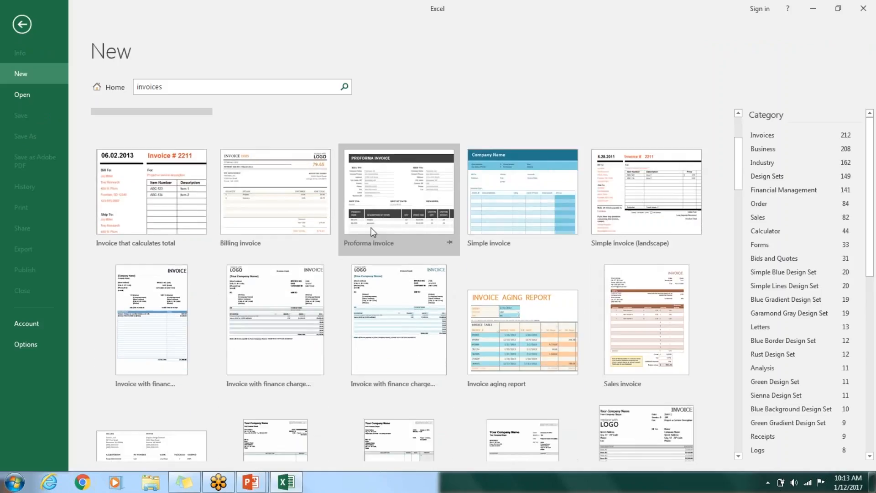
scroll(371, 227, up, 3)
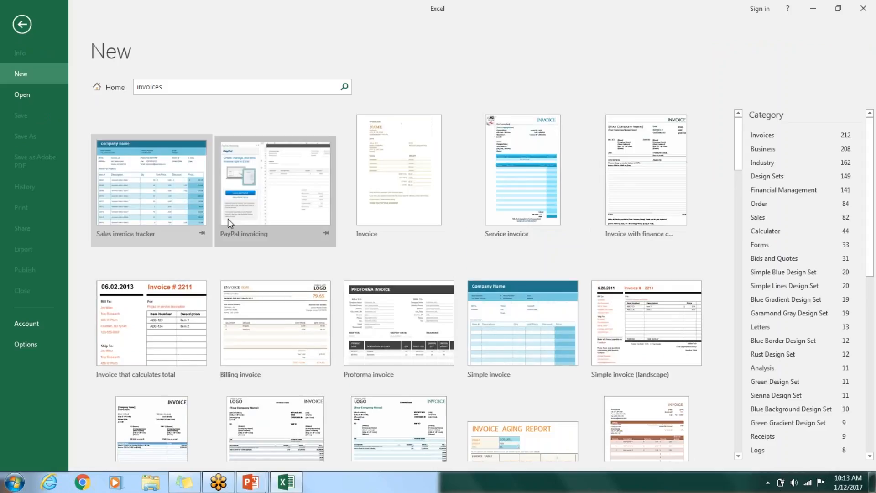
Step: Create a new workbook from the Sales invoice tracker template
click(173, 202)
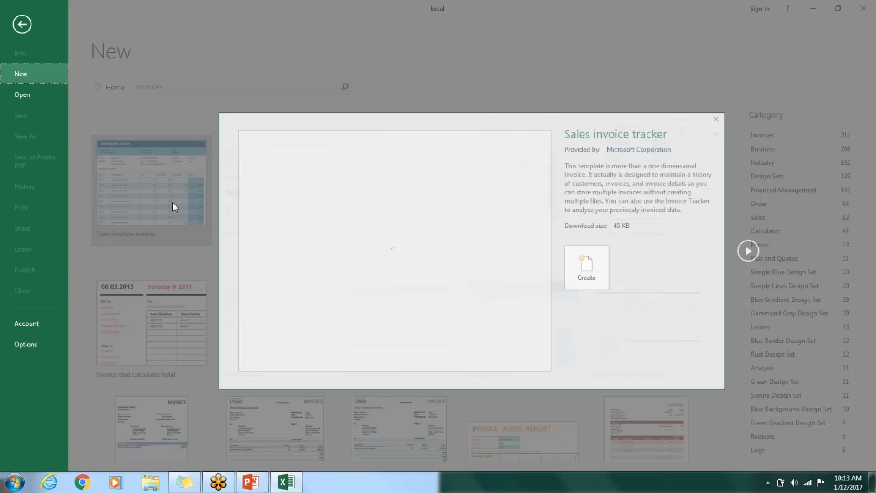
click(582, 271)
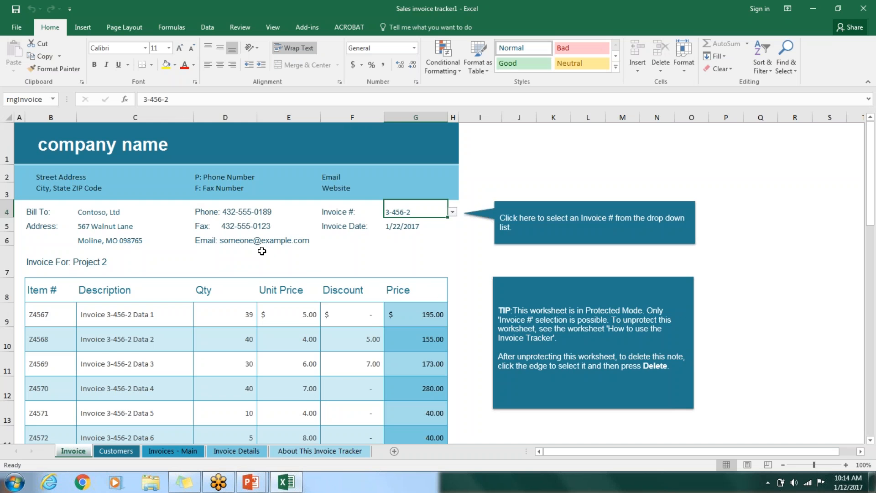
scroll(263, 250, down, 3)
scroll(262, 250, up, 3)
Step: View the Customers, Invoices - Main, Invoice Details and About sheets, then return to Invoice
click(117, 451)
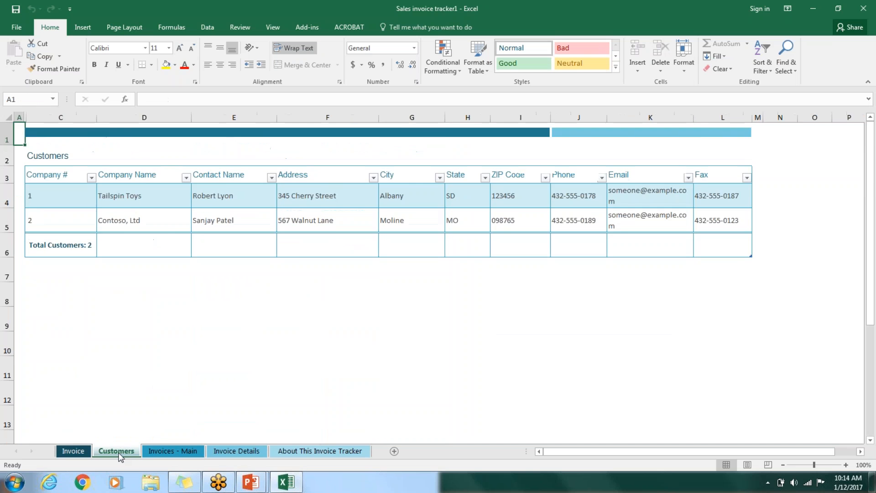
click(171, 450)
click(222, 453)
click(294, 450)
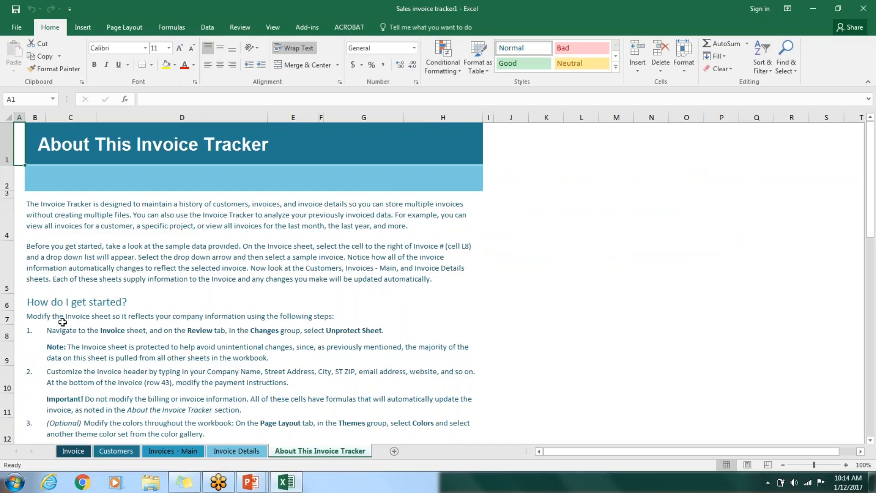
click(71, 454)
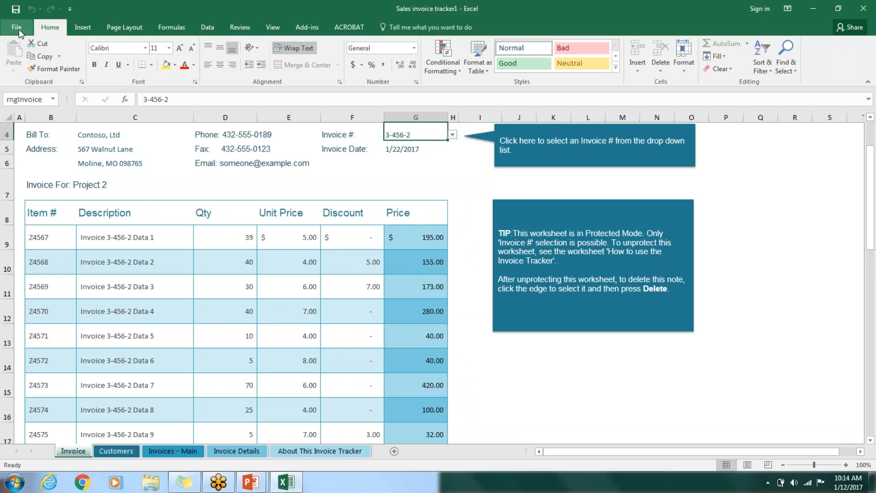
Step: Start a blank workbook, Book1, from the File menu's New page
click(19, 32)
click(23, 75)
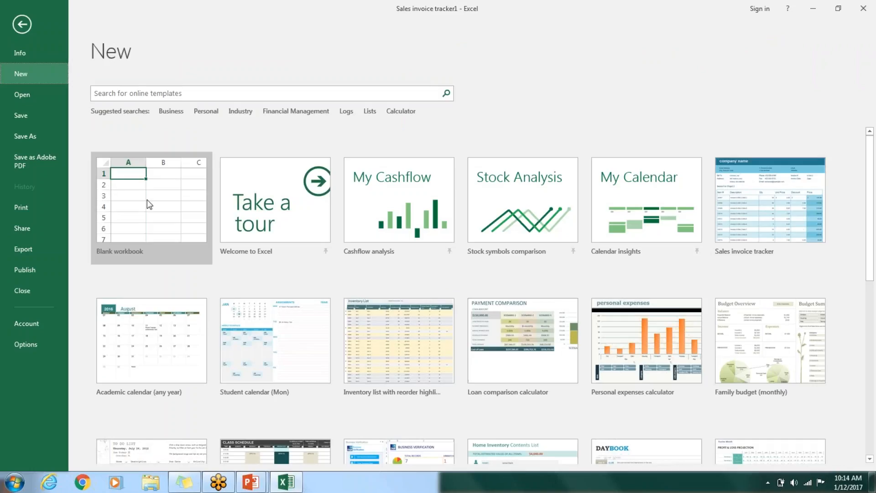
click(151, 206)
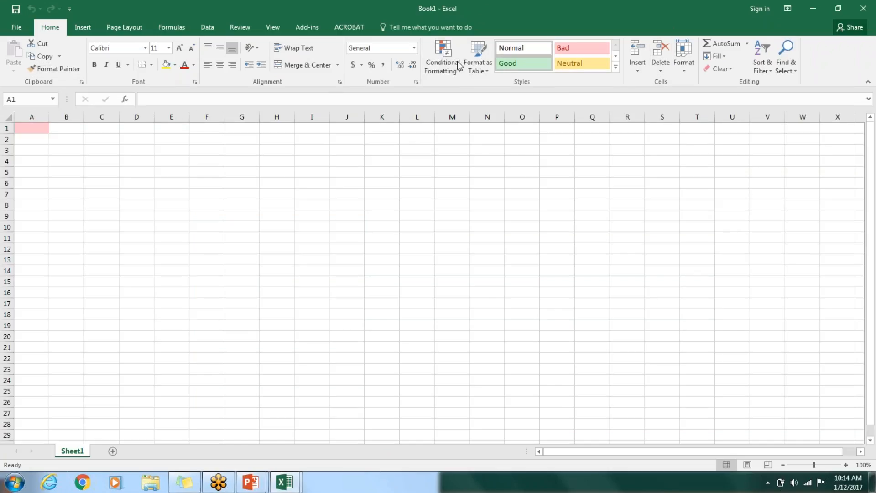
Step: Browse the Insert commands and the Page Layout orientation choices without changing anything
click(82, 28)
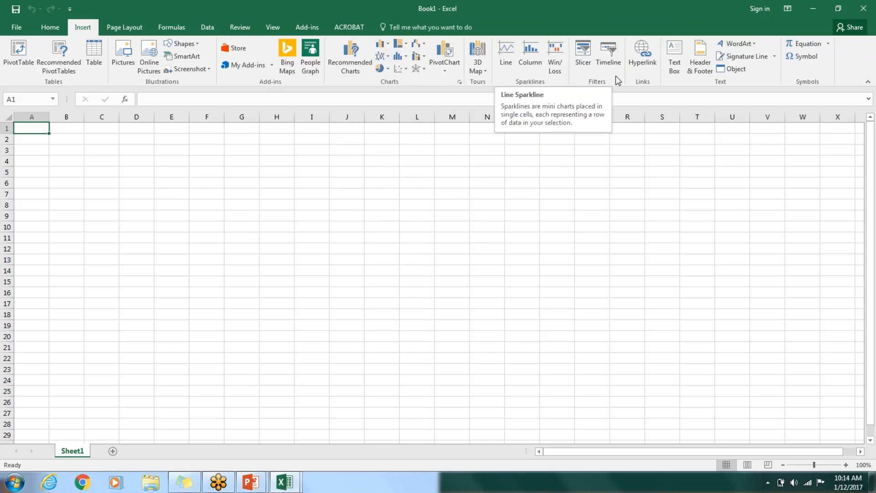
click(115, 32)
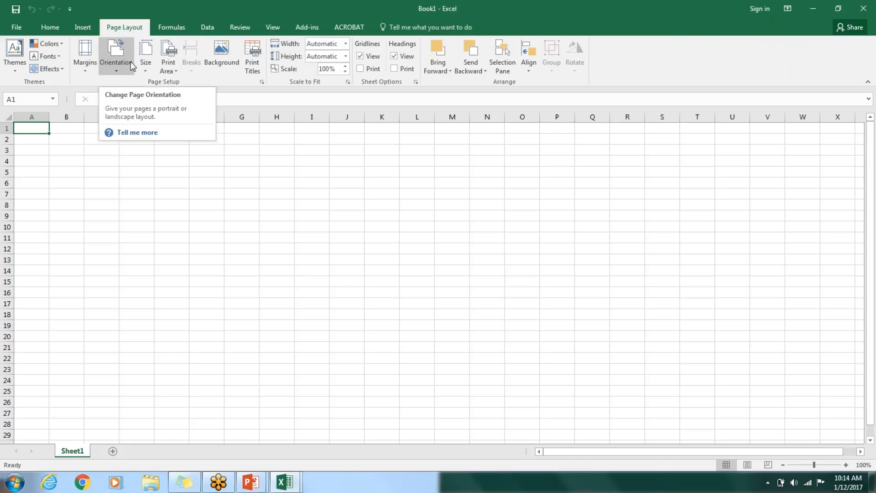
click(114, 70)
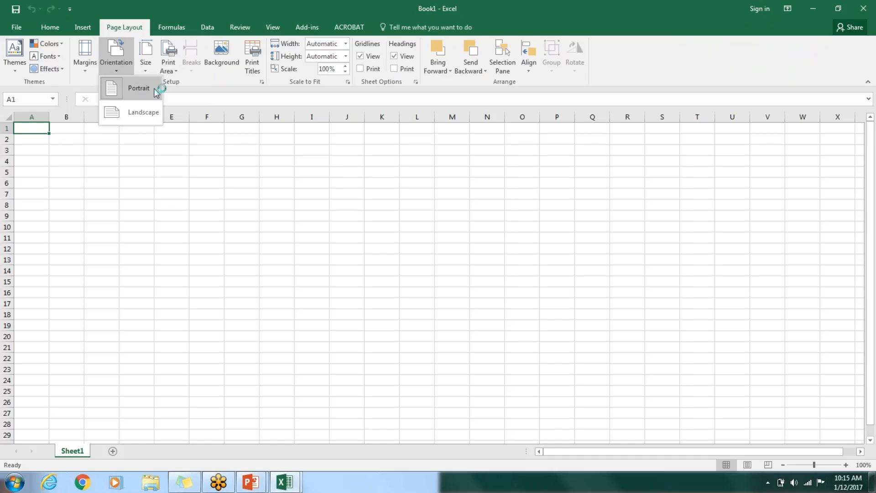
click(225, 79)
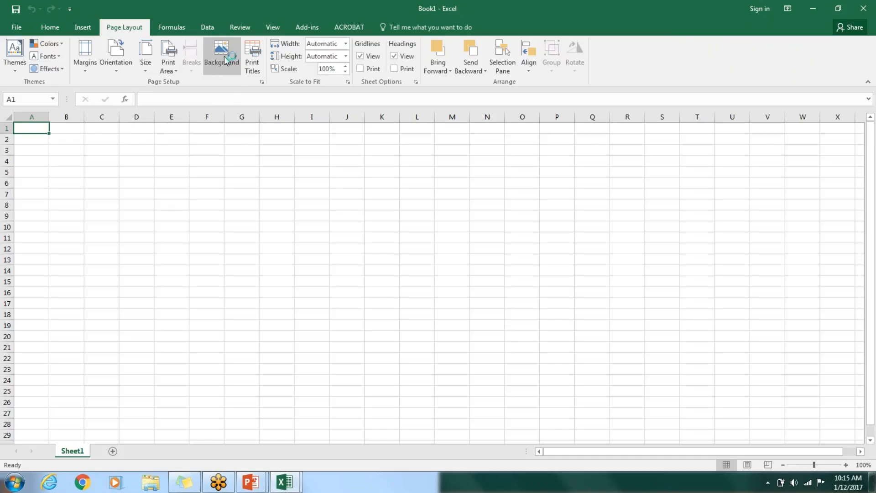
Step: Turn gridline view off and back on, then show the Formulas commands
click(360, 57)
click(360, 58)
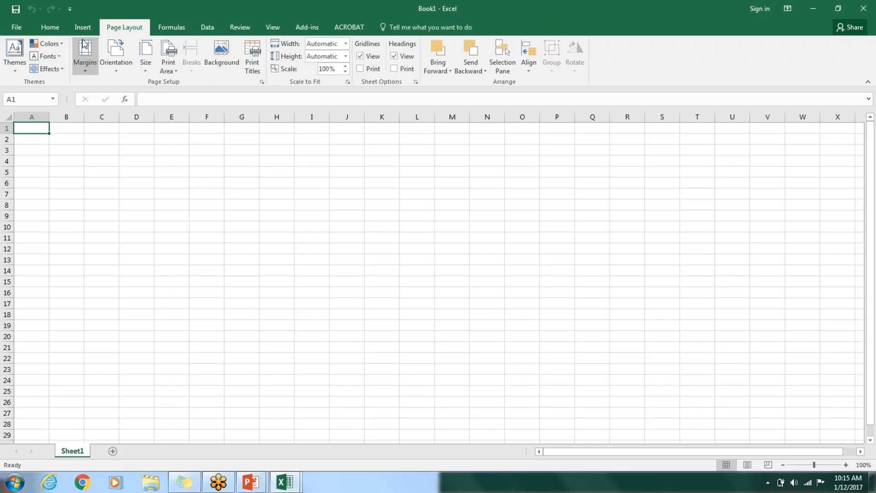
click(174, 28)
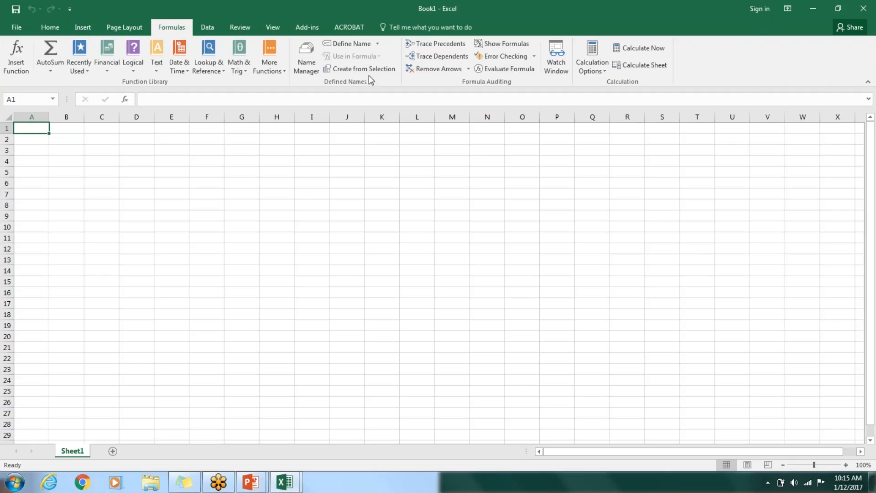
Step: Search help for 'shortcuts' and open the Excel keyboard shortcuts and function keys article
click(410, 28)
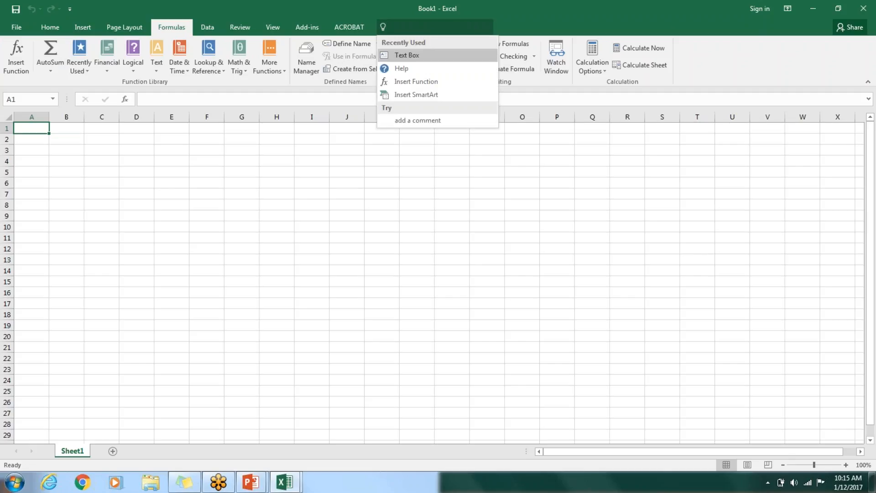
text(short)
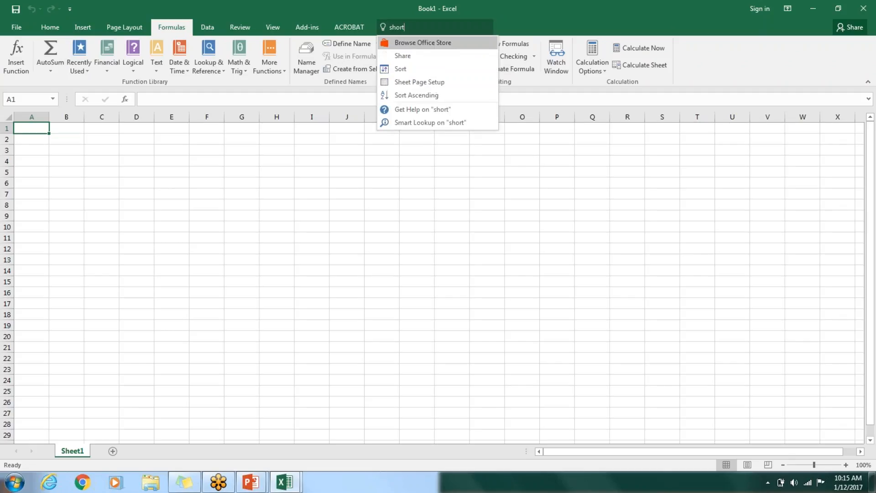
text(cuts)
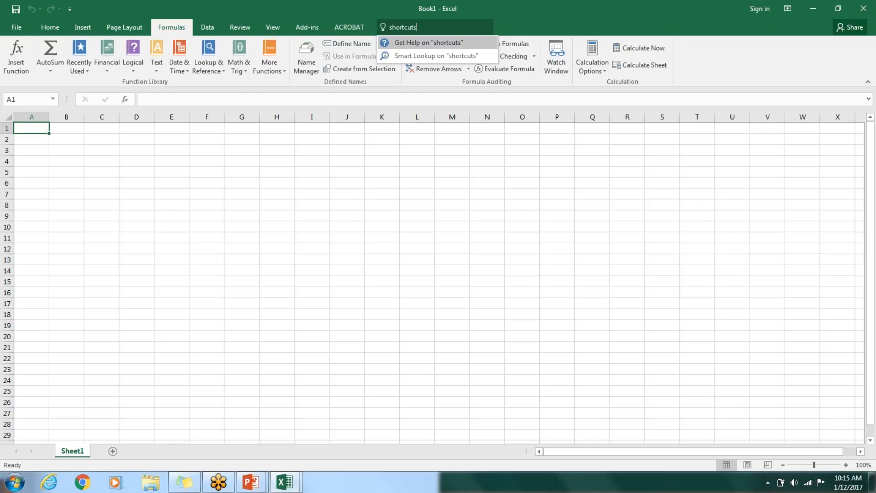
click(406, 43)
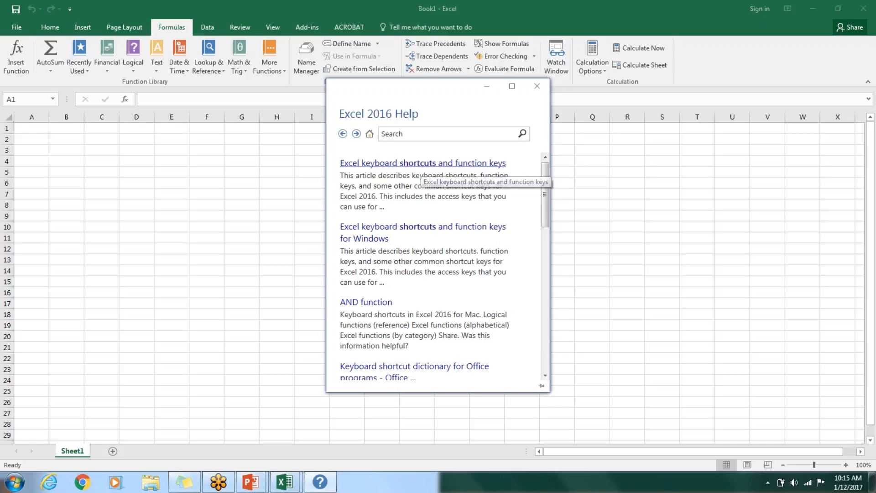
click(400, 164)
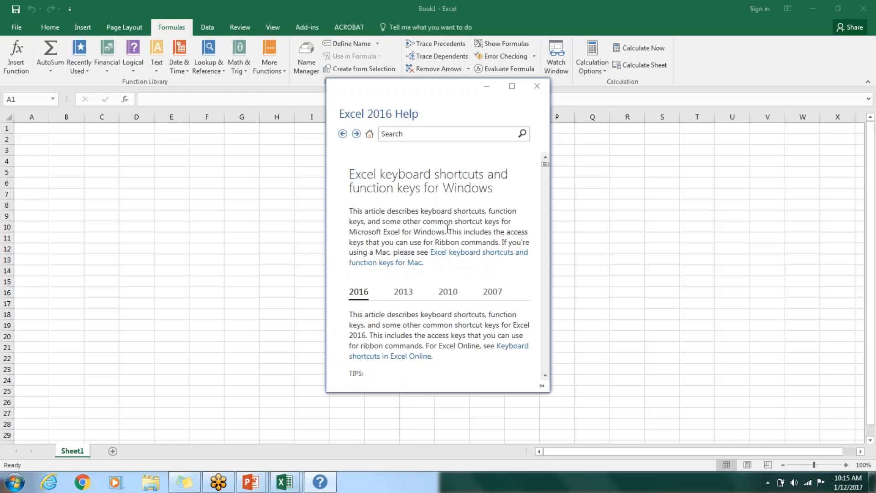
Step: Read through the shortcuts article, then close the Excel 2016 Help window
scroll(407, 197, down, 5)
scroll(411, 196, down, 10)
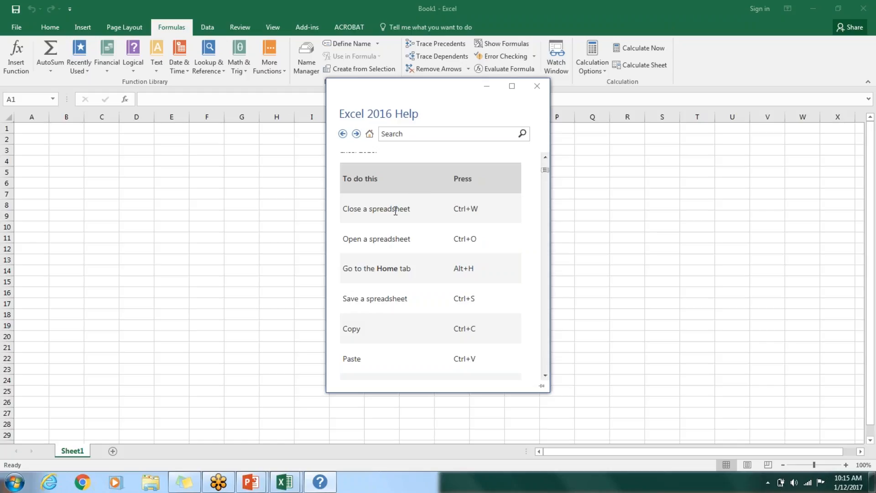
scroll(395, 209, down, 3)
scroll(430, 264, up, 4)
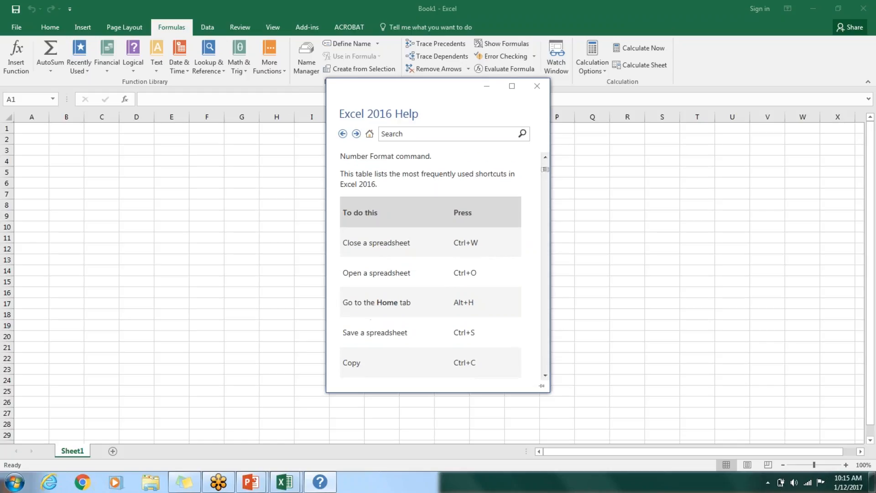
scroll(430, 265, down, 3)
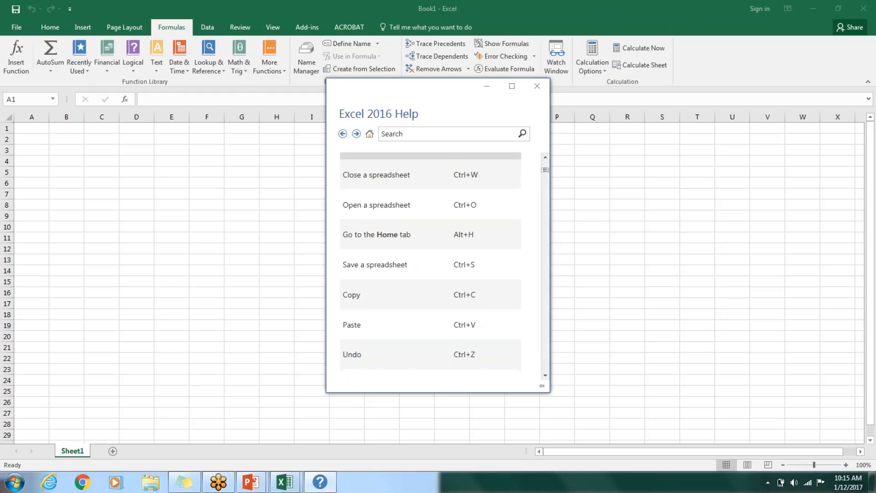
scroll(491, 149, up, 3)
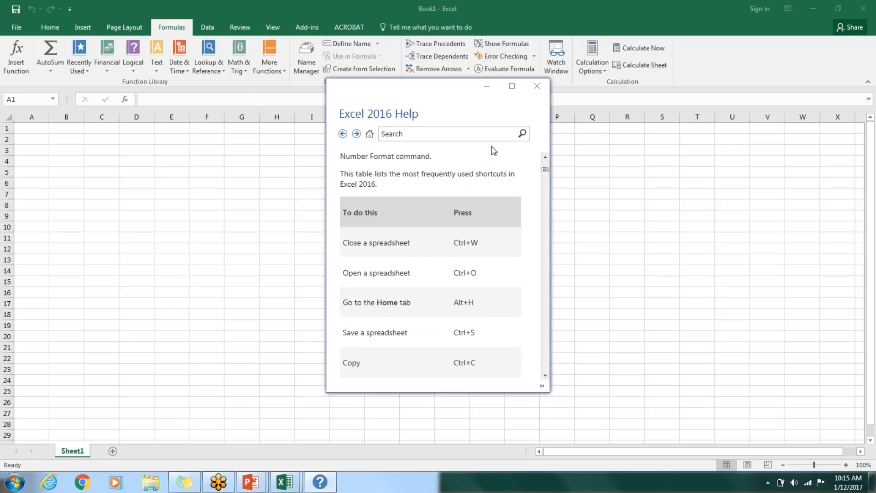
click(536, 86)
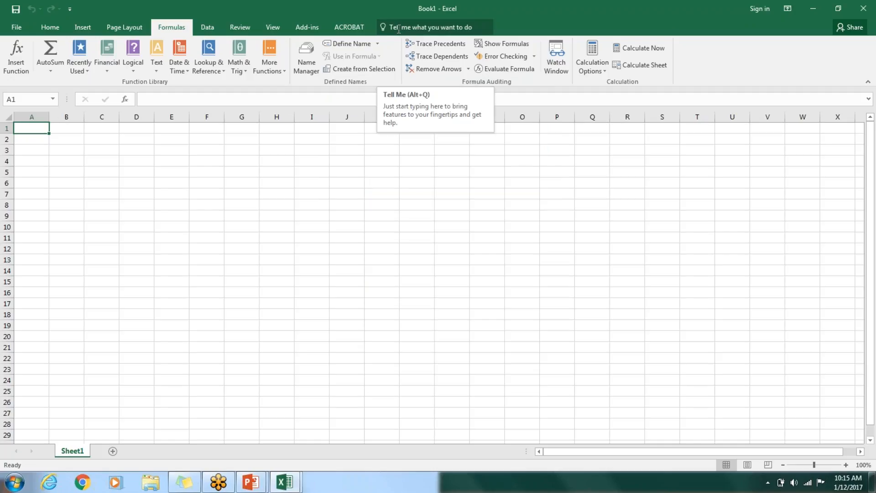
Step: On the Home tab, enter 'abc' in A1 and 123 in A2 of Sheet1
click(43, 30)
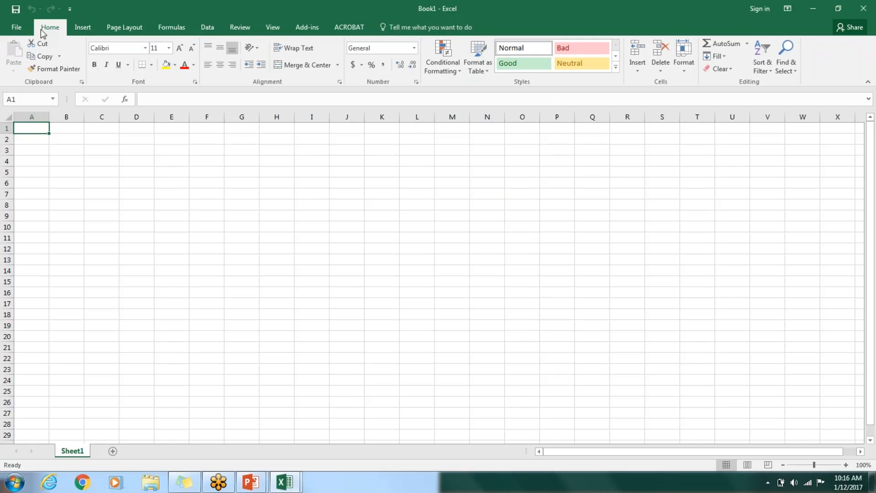
text(abc)
key(Return)
text(123)
key(Return)
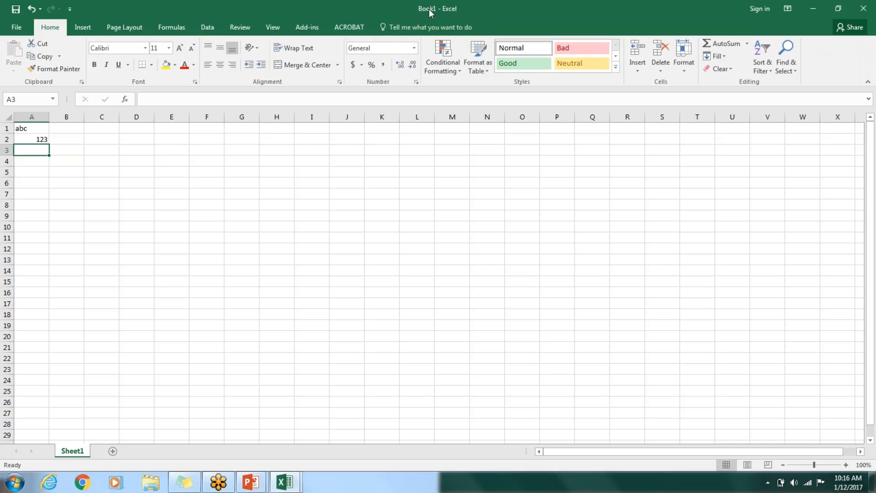
Step: Save As to This PC with file name SouthBayCoC in the Companybuilt folder
click(16, 26)
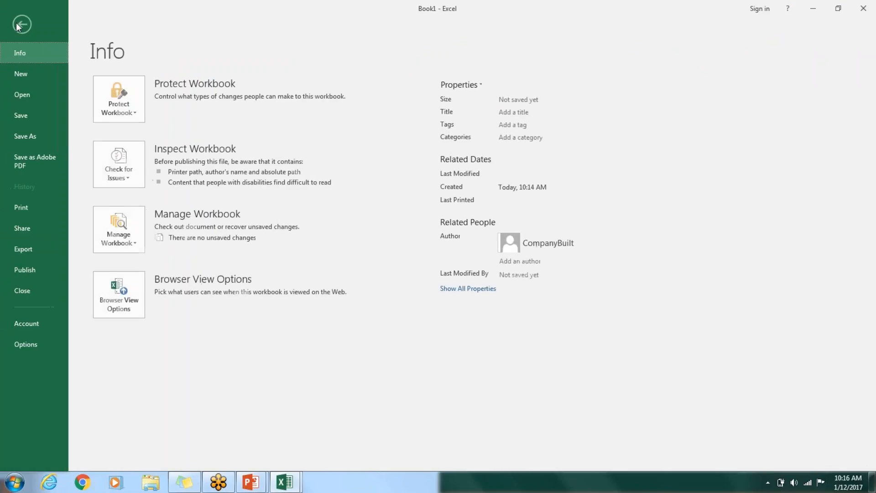
click(26, 138)
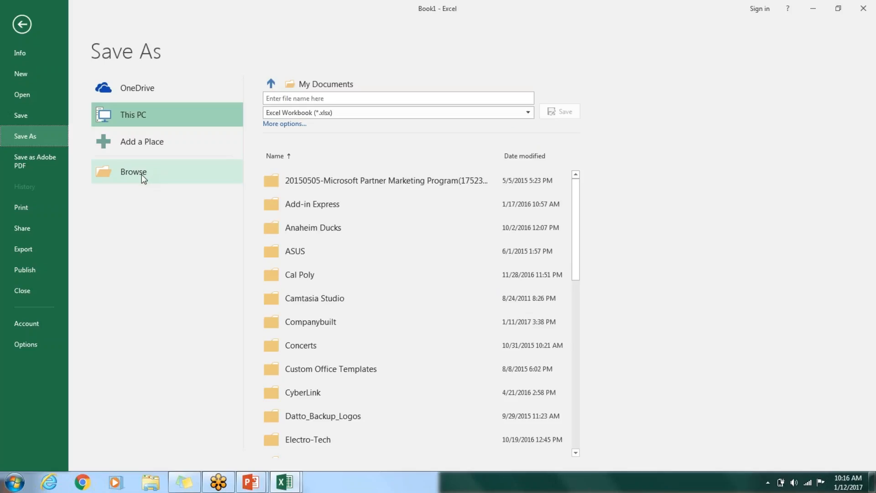
click(334, 99)
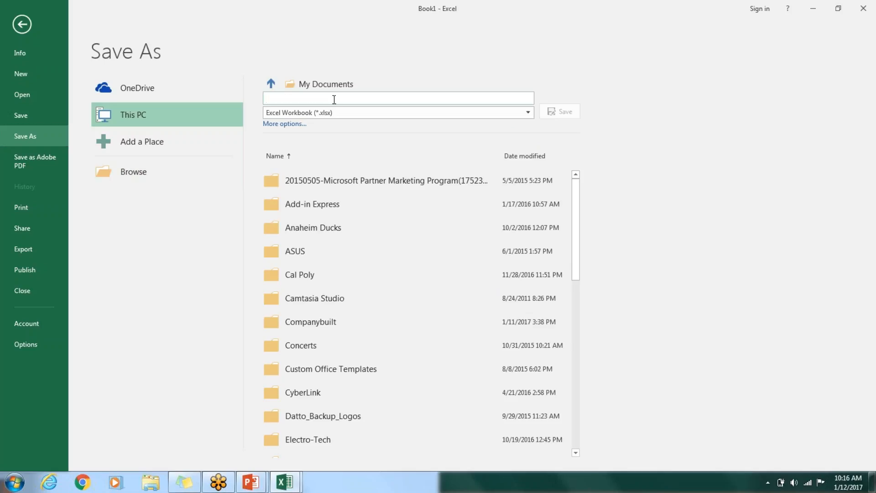
text(SouthBayCoC)
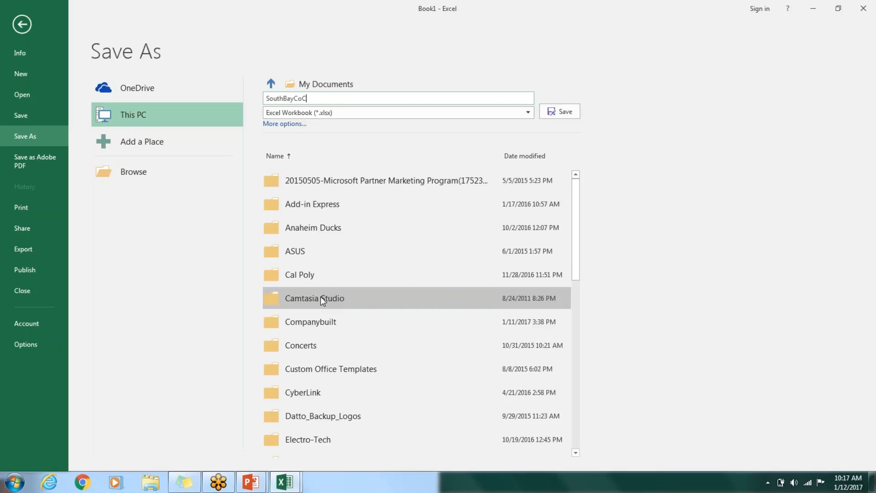
double_click(311, 321)
click(560, 111)
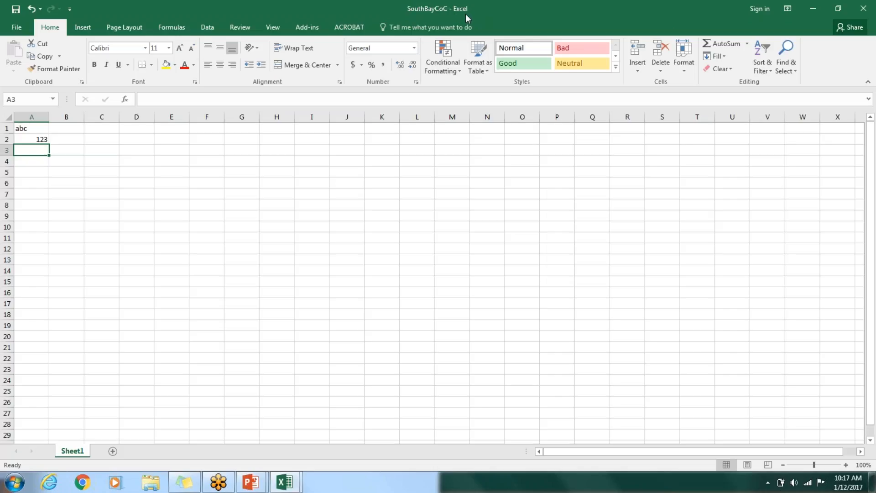
Step: Enter 'def' in C2 and 456 in C3, then save from the Quick Access Toolbar
click(101, 141)
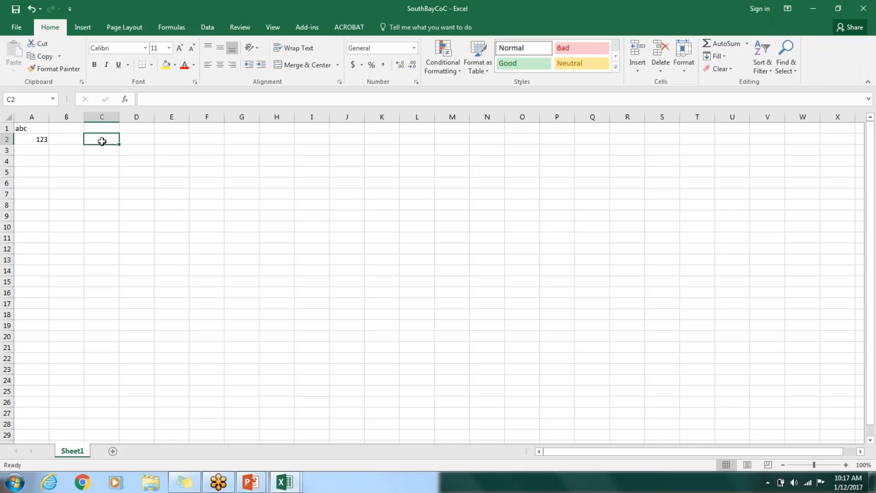
text(def)
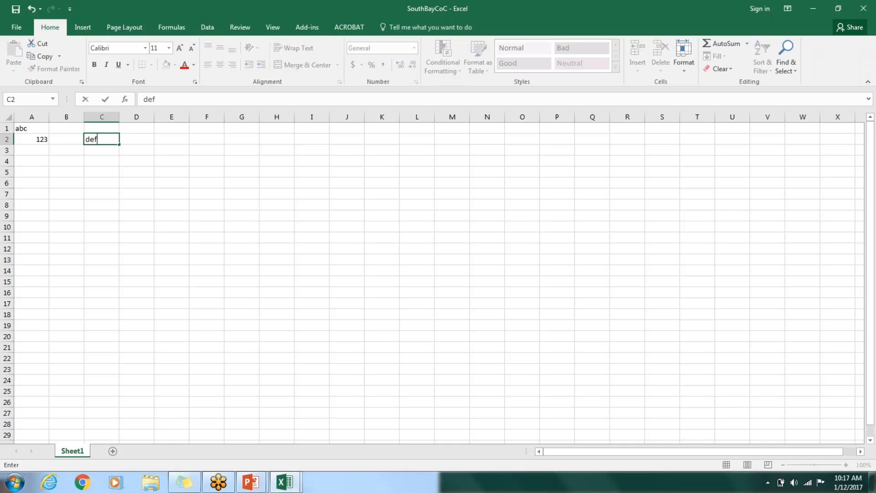
key(Return)
text(456)
key(Return)
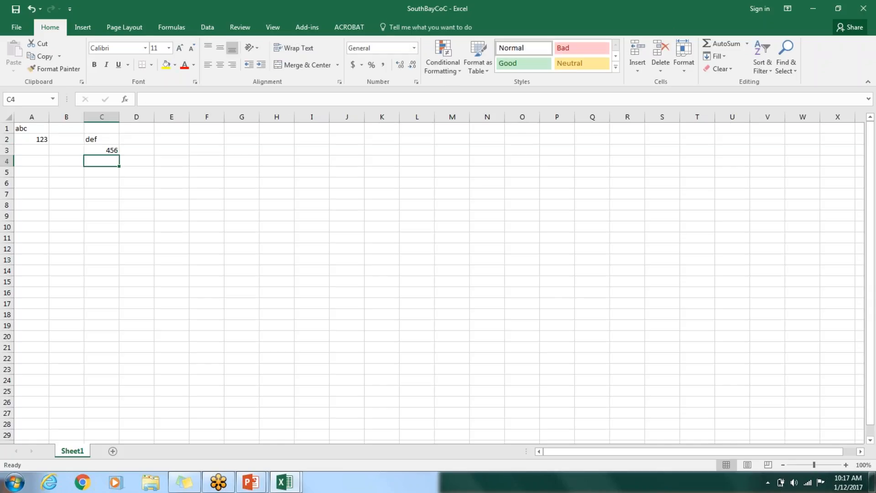
click(16, 10)
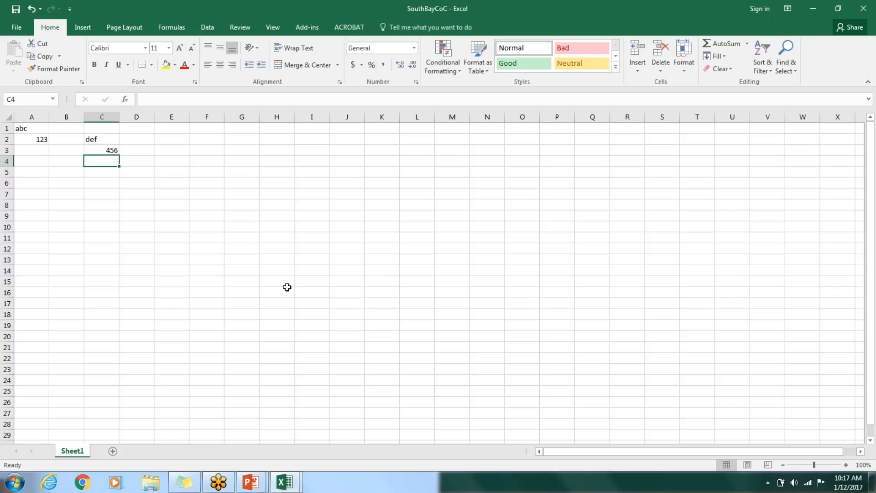
Step: Append '_excelDemo_01122017' to the file name, save into Companybuilt, then select A2
click(15, 28)
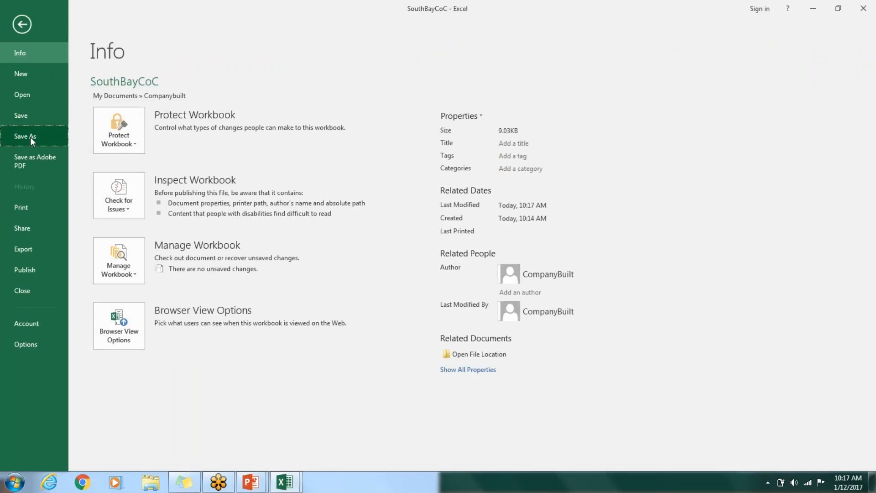
click(30, 137)
click(319, 100)
click(319, 100)
text(_excelDemo_01122017)
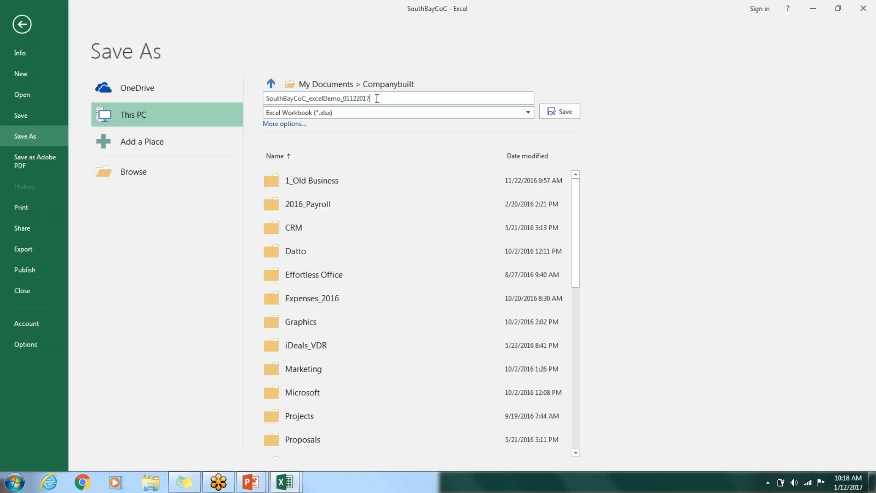
click(568, 112)
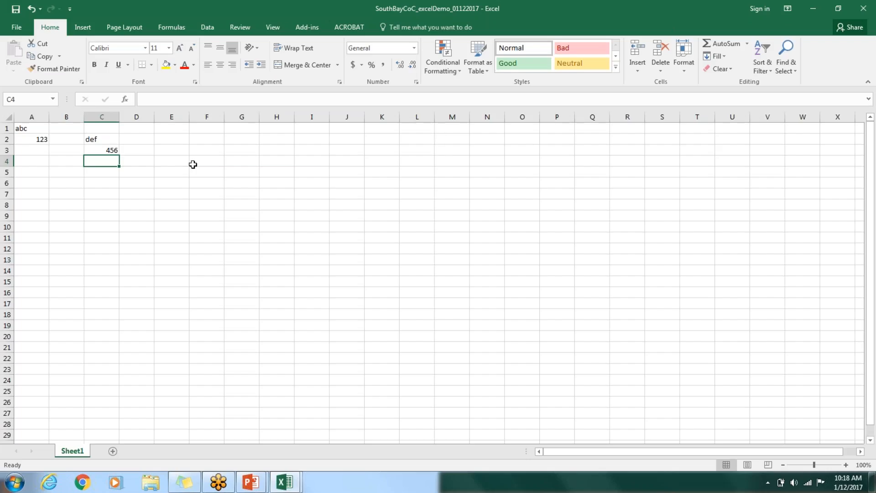
click(33, 140)
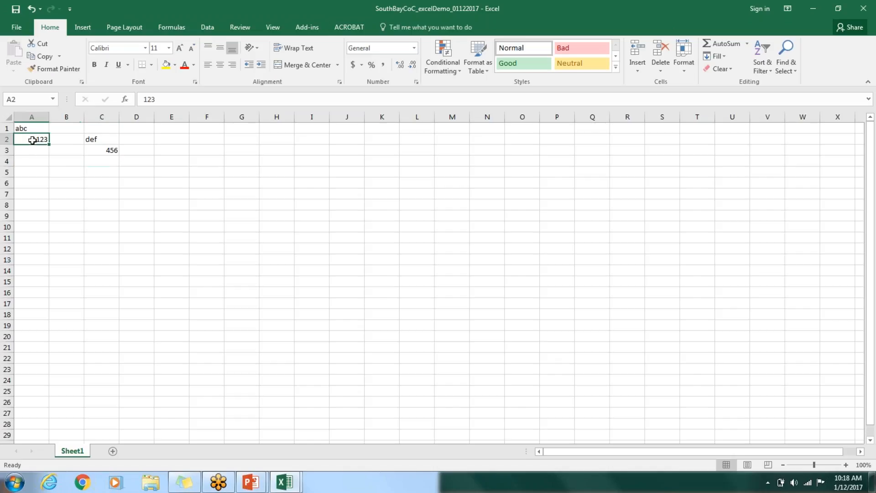
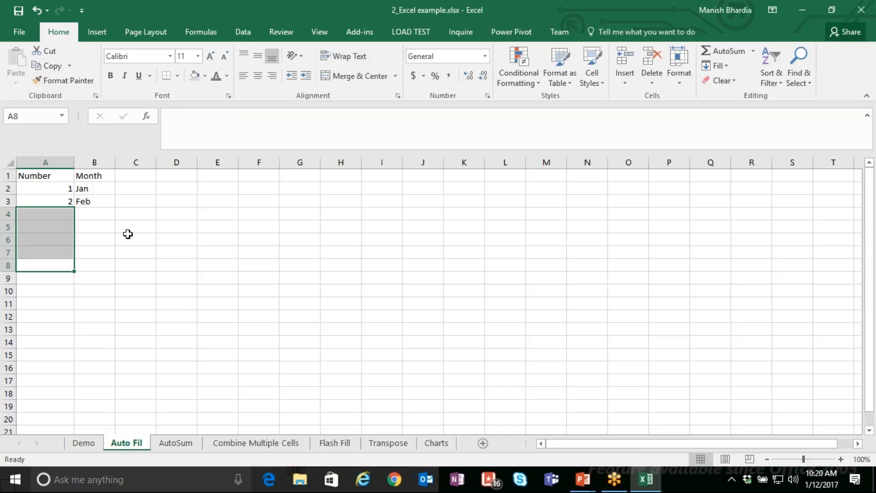
Step: Enter 3 in A4 and extend the 1, 2, 3 series down to 13 in row 14
drag(66, 208, 66, 209)
click(64, 210)
text(3)
key(Return)
click(59, 189)
drag(59, 189, 60, 213)
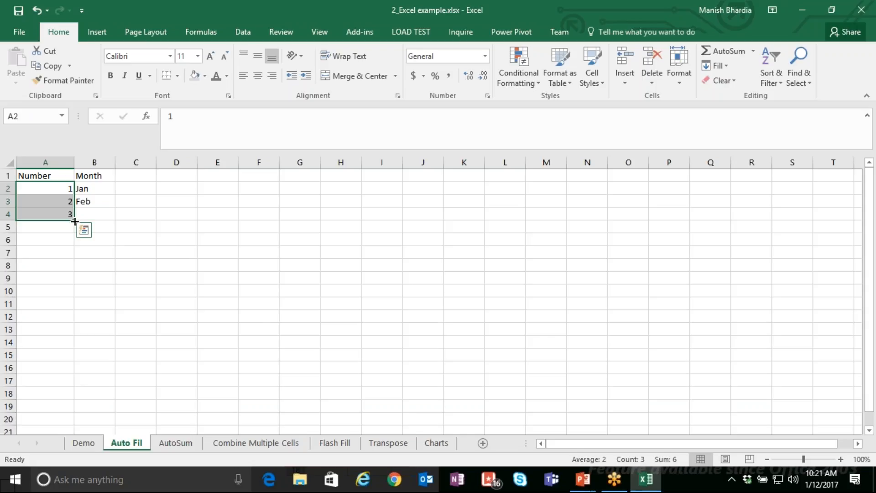
drag(74, 221, 75, 347)
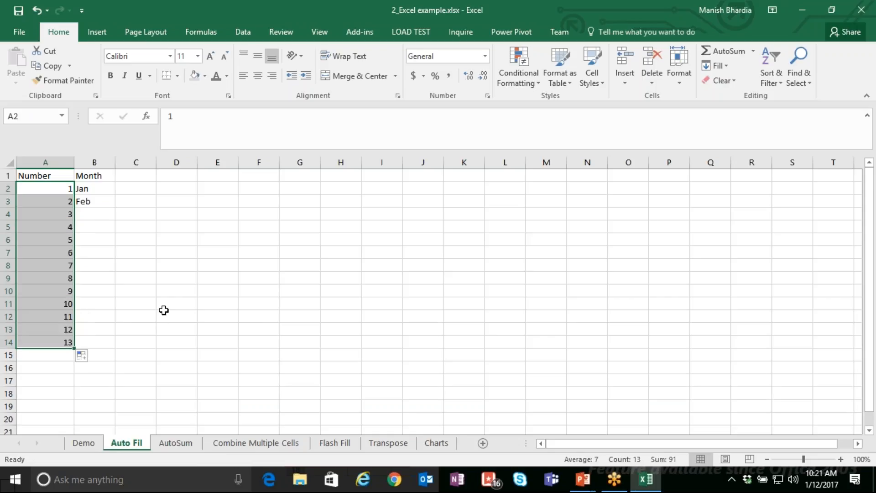
Step: Copy the values 1 and 2 from A2:A3
click(129, 311)
drag(70, 189, 66, 198)
key(ctrl+c)
Step: Paste 1 and 2 into F2:F3, delete the 2, fill the lone 1 down to row 10, then undo
click(254, 186)
key(ctrl+v)
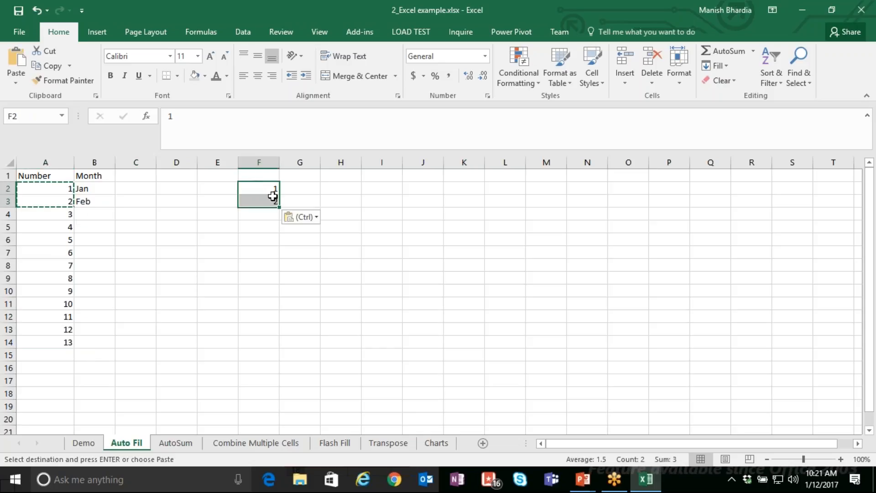
click(268, 199)
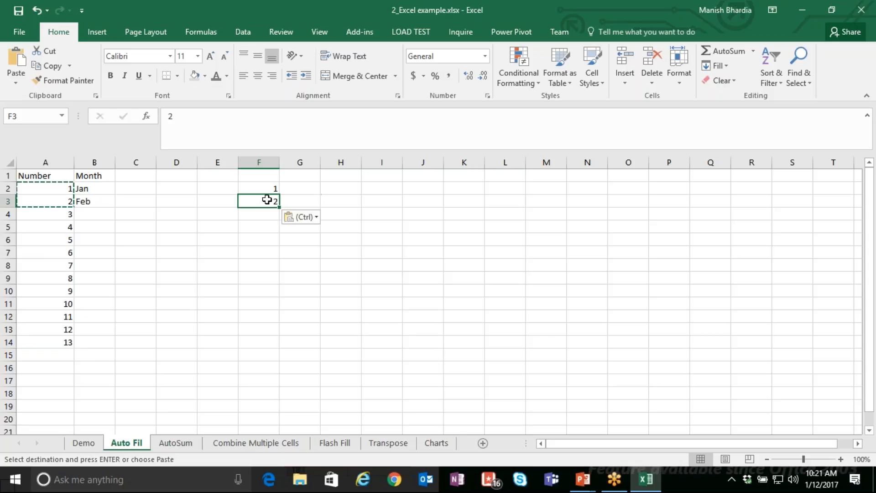
key(Delete)
key(Up)
drag(280, 195, 281, 296)
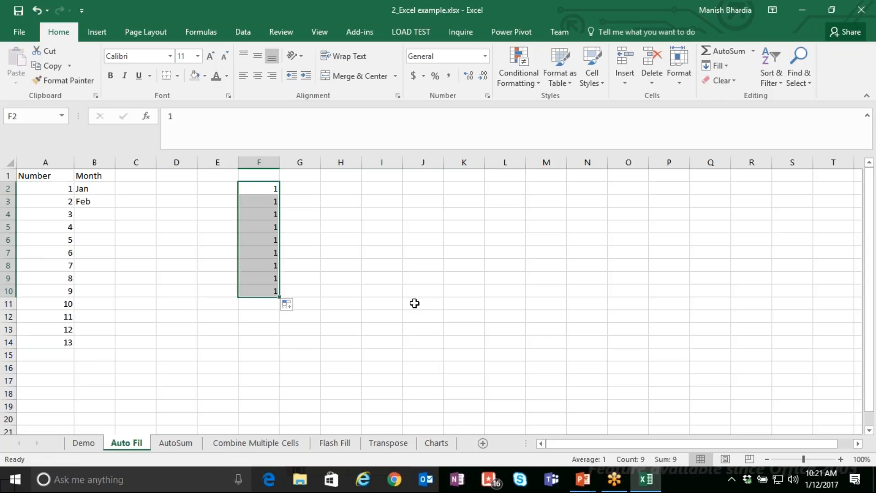
key(ctrl+z)
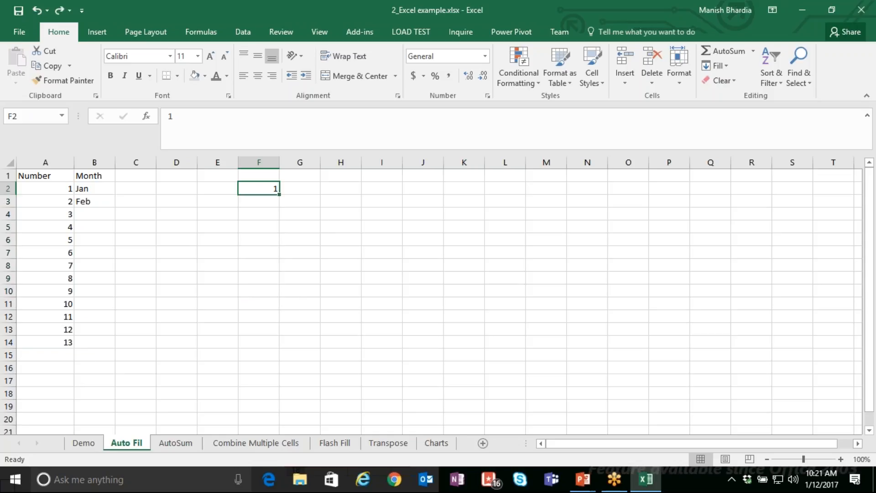
Step: Enter 2 in F3 and copy the 1, 2 pair in F2:F3
click(272, 199)
text(2)
key(Return)
mouse_move(274, 189)
mouse_down()
mouse_move(277, 275)
mouse_move(275, 202)
mouse_up()
key(ctrl+z)
key(ctrl+c)
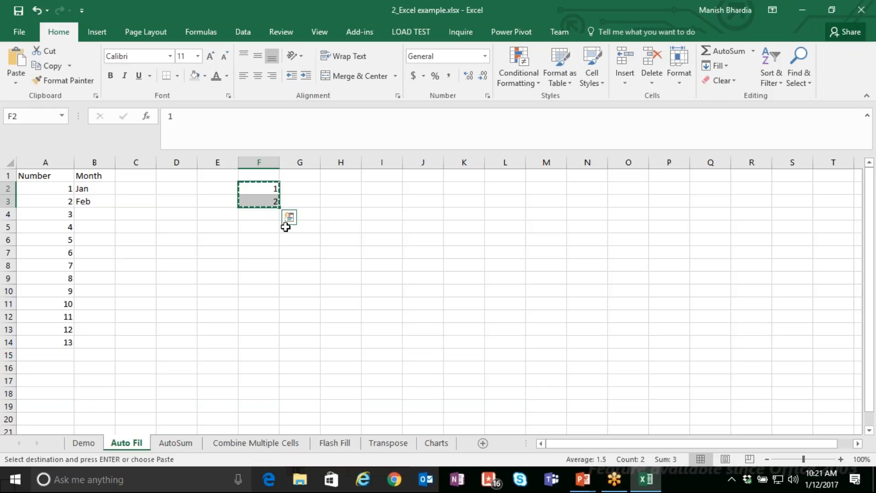
Step: Paste the pair into F4:F5, try extending the pattern, then undo back to just 1 in F2
click(275, 226)
click(260, 211)
key(ctrl+v)
click(272, 194)
drag(274, 204, 272, 312)
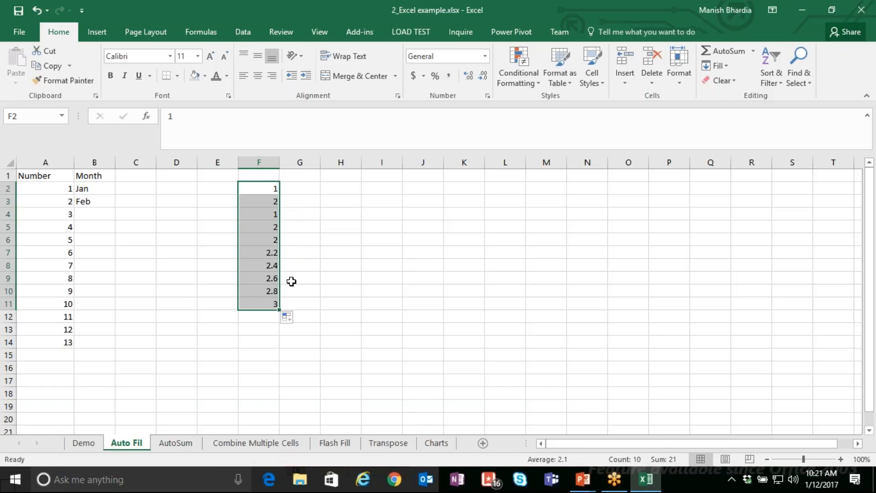
key(ctrl+z)
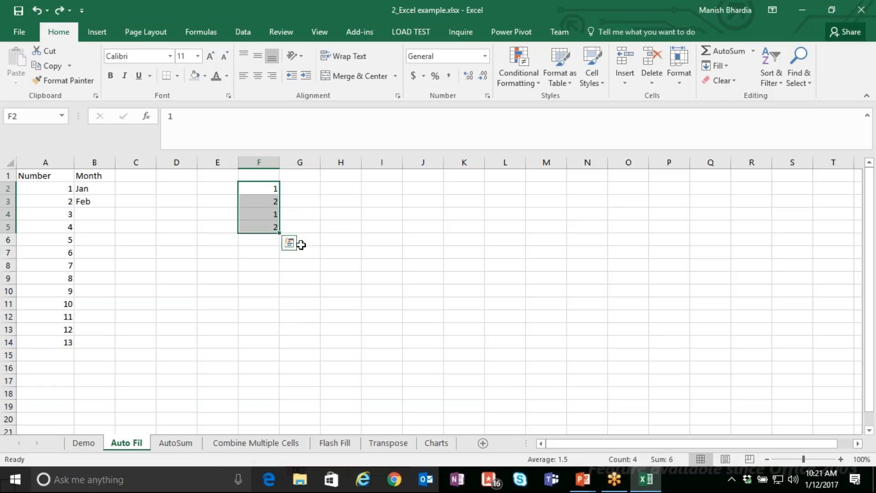
key(ctrl+z)
key(ctrl+z)
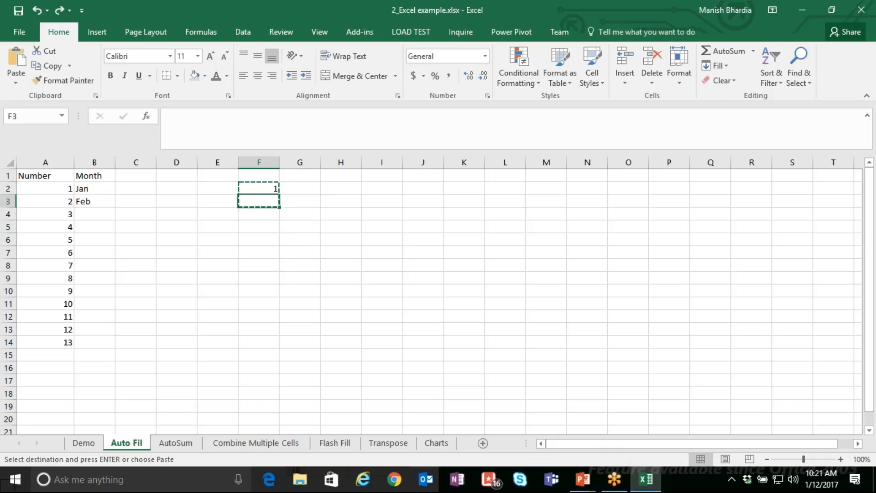
click(269, 190)
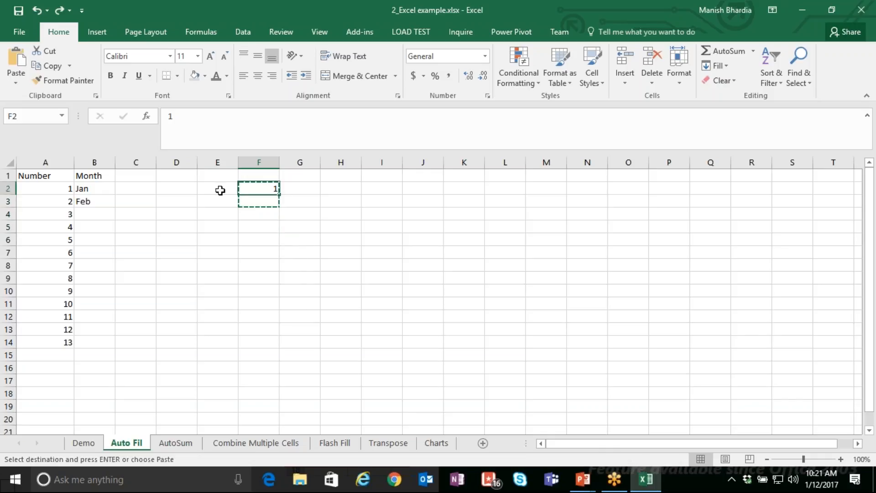
drag(69, 188, 70, 342)
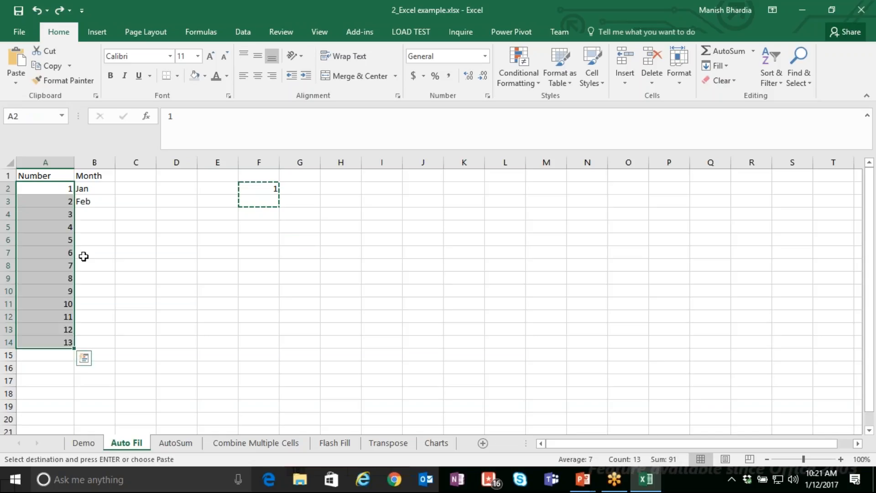
Step: Fill the months from Jan, Feb in B2:B3 down to B14, then glance at the PowerPoint Auto Fill slide
click(111, 189)
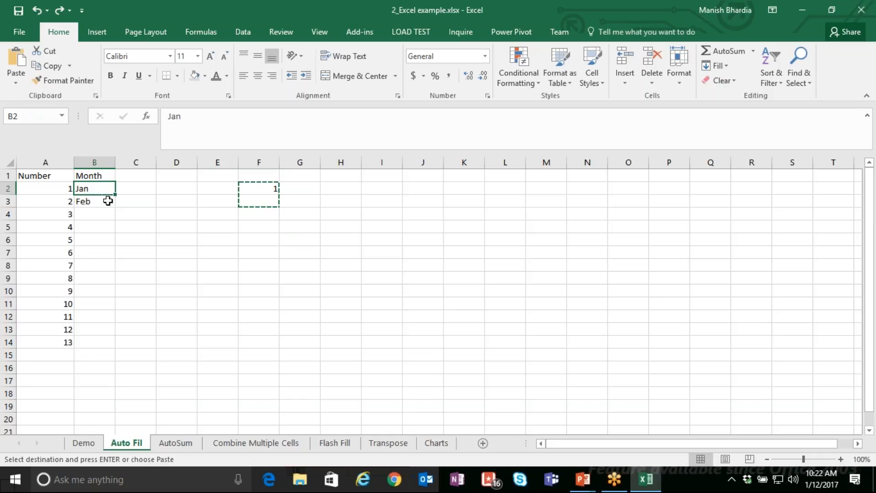
shift+click(108, 201)
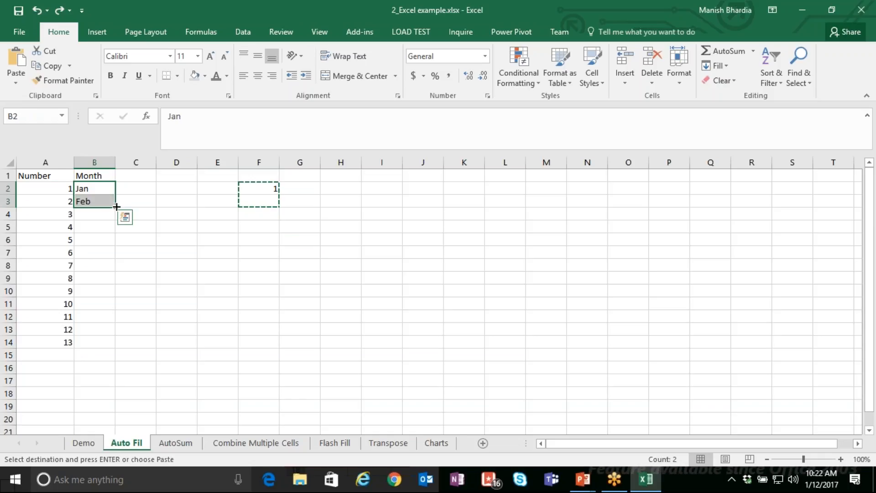
drag(116, 207, 119, 345)
click(146, 288)
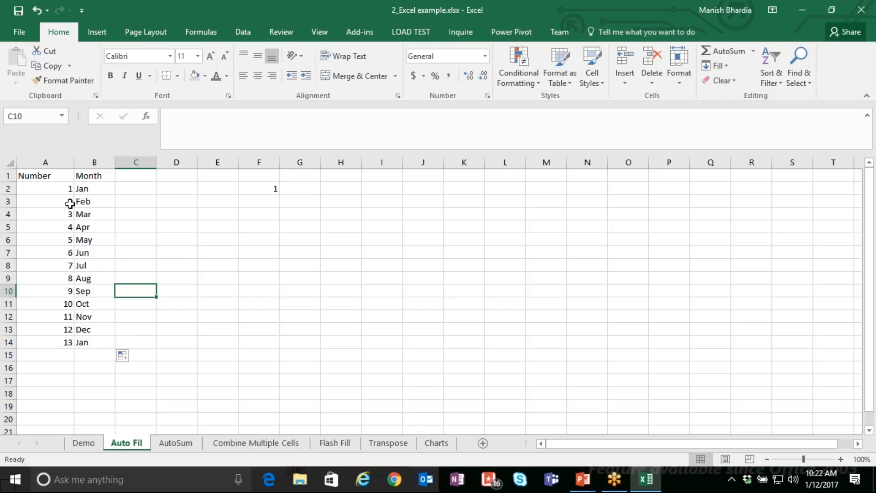
key(alt+Tab)
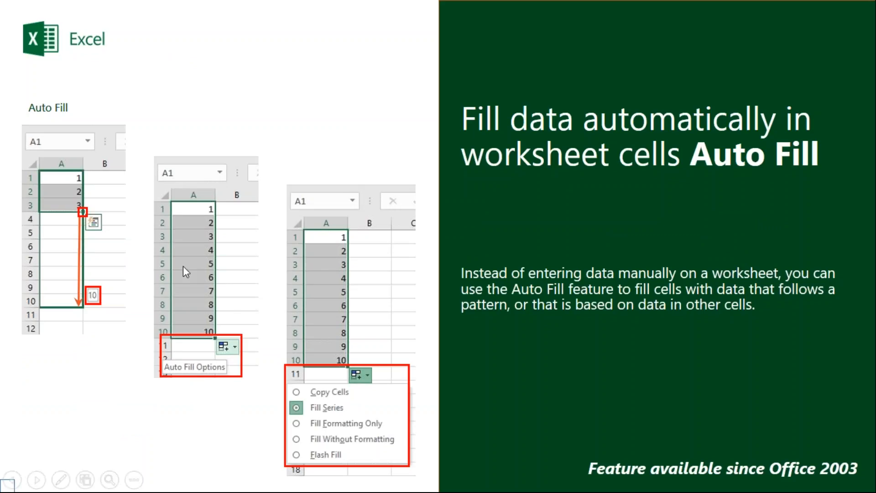
key(alt+Tab)
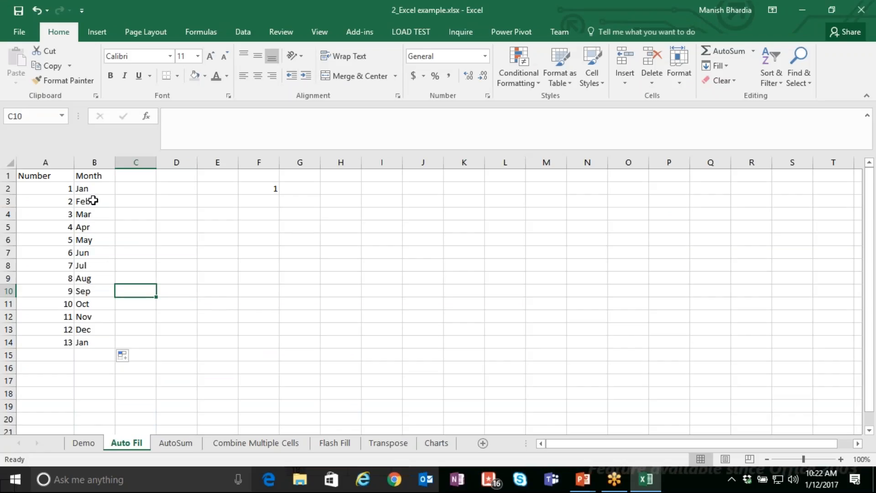
Step: Delete the months in B4:B14 and preview the Quick Analysis options for Jan and Feb
drag(96, 212, 103, 341)
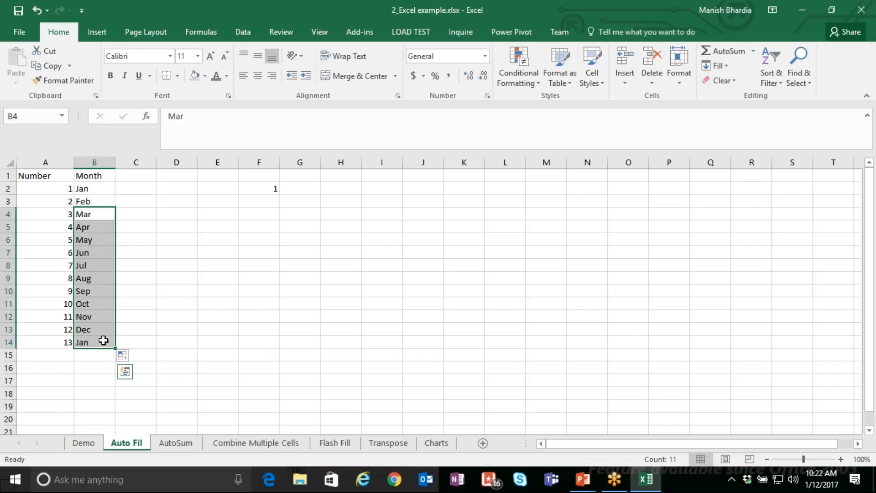
key(Delete)
drag(96, 187, 95, 201)
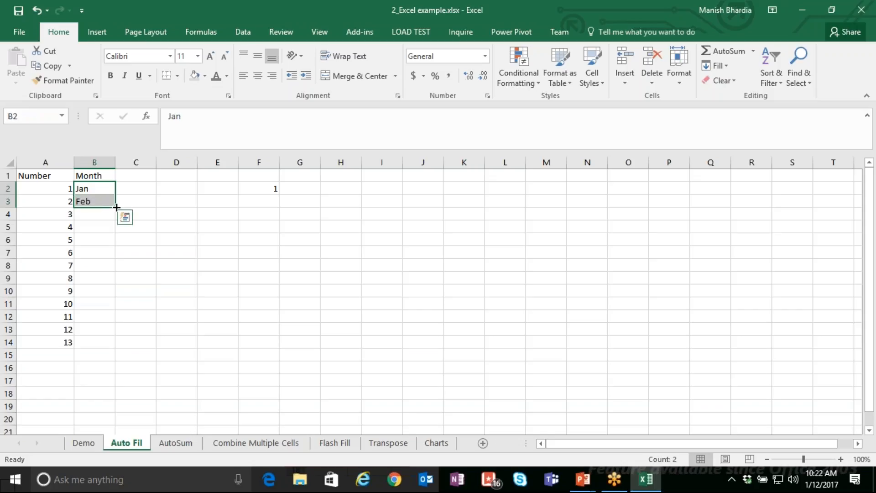
click(126, 218)
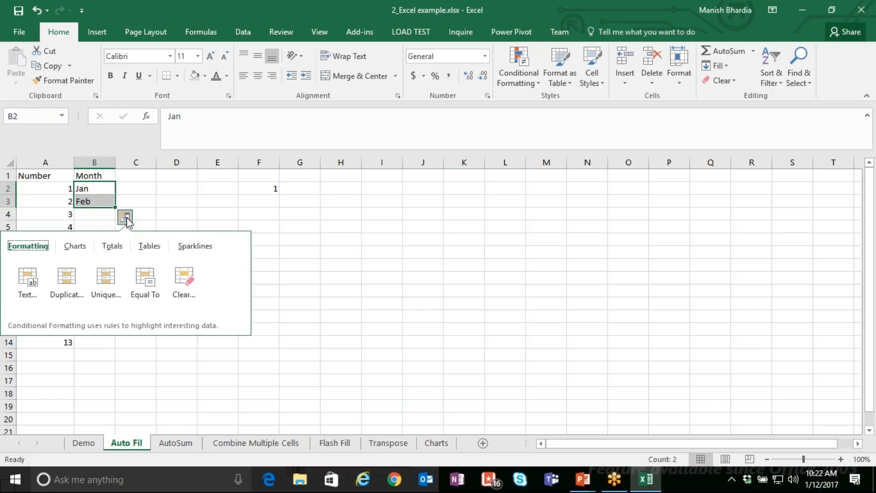
click(107, 191)
Step: Refill months to row 14, view Auto Fill Options, undo, and pick up B2's formatting with Format Painter
drag(111, 194, 109, 225)
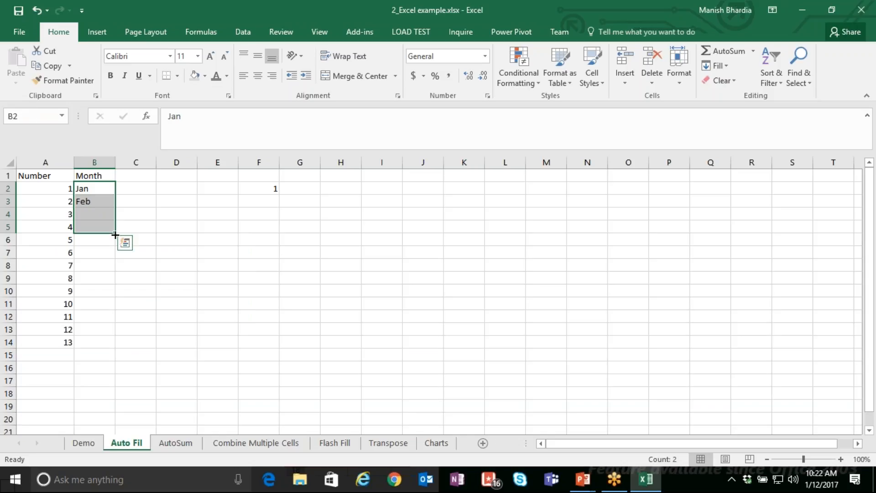
drag(105, 192, 108, 343)
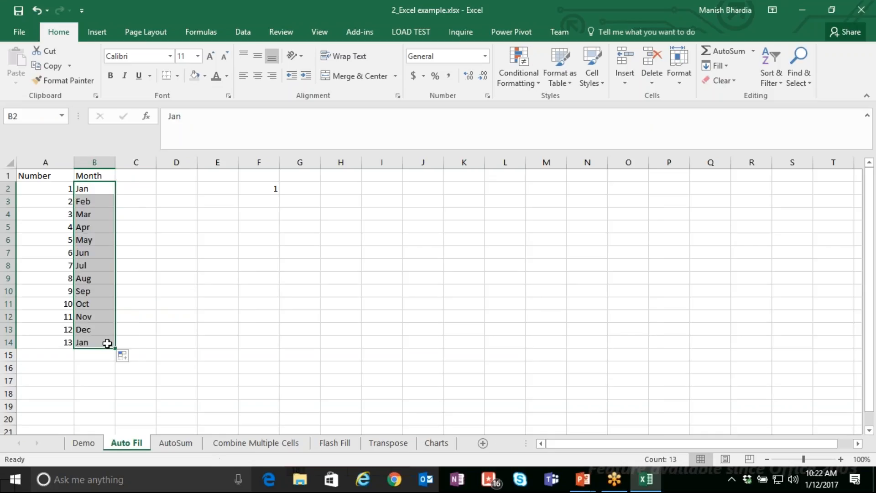
click(123, 356)
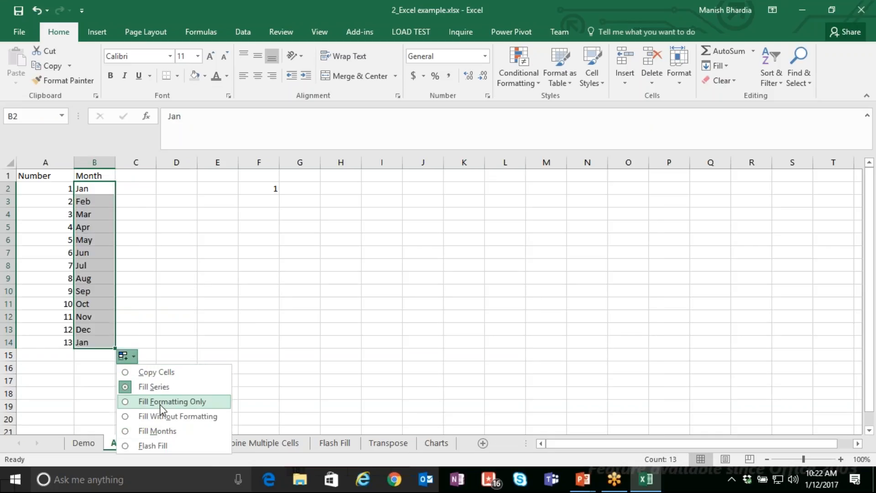
click(105, 190)
key(ctrl+z)
key(ctrl+z)
click(105, 187)
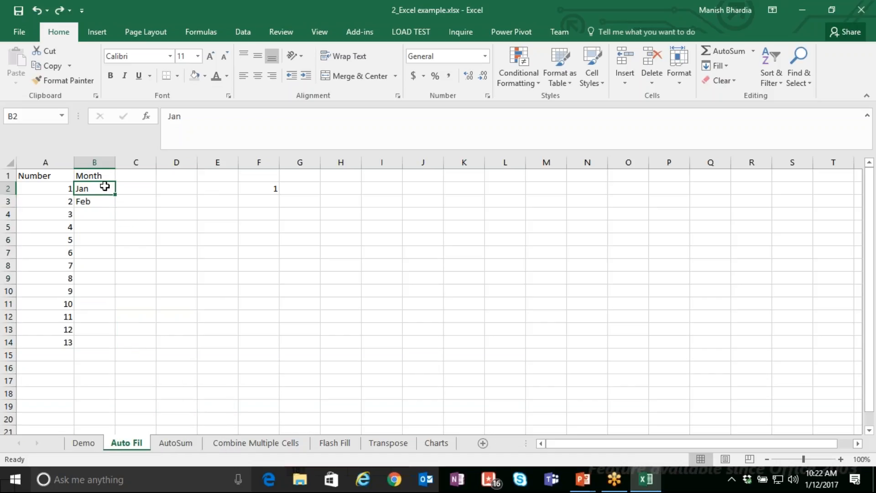
click(87, 80)
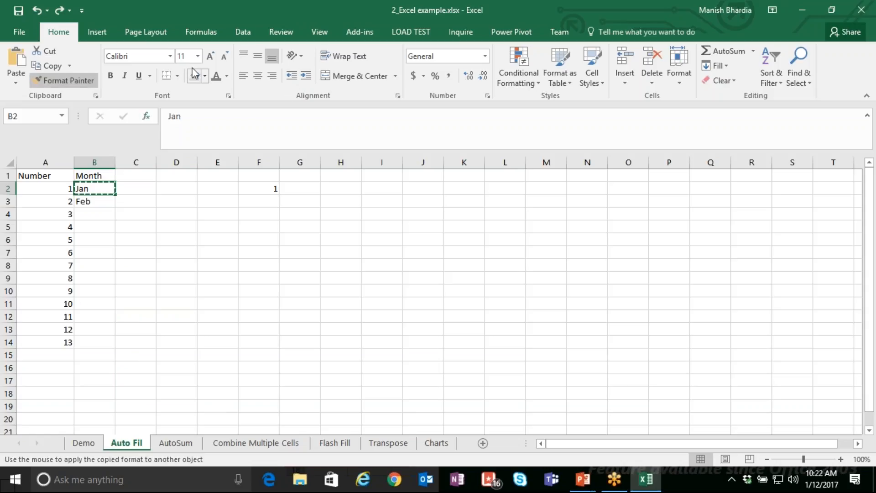
Step: Shade cell B2 (Jan) with a yellow fill colour
click(205, 76)
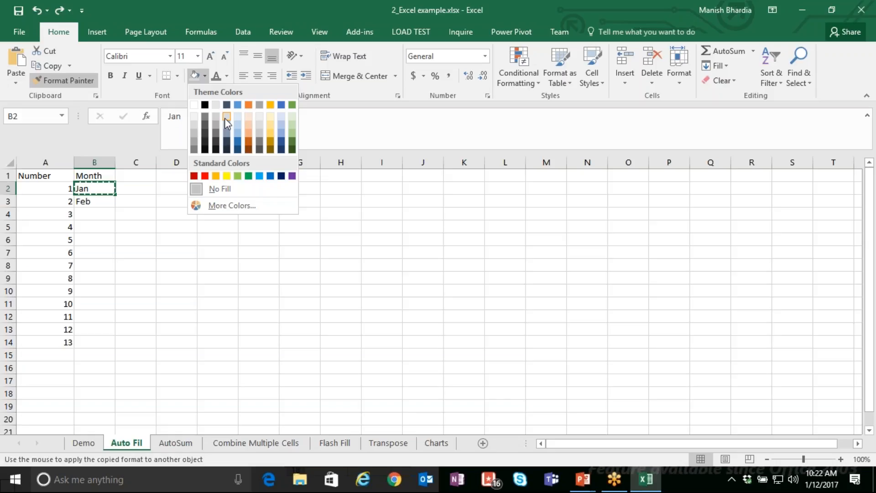
click(227, 175)
drag(115, 195, 115, 208)
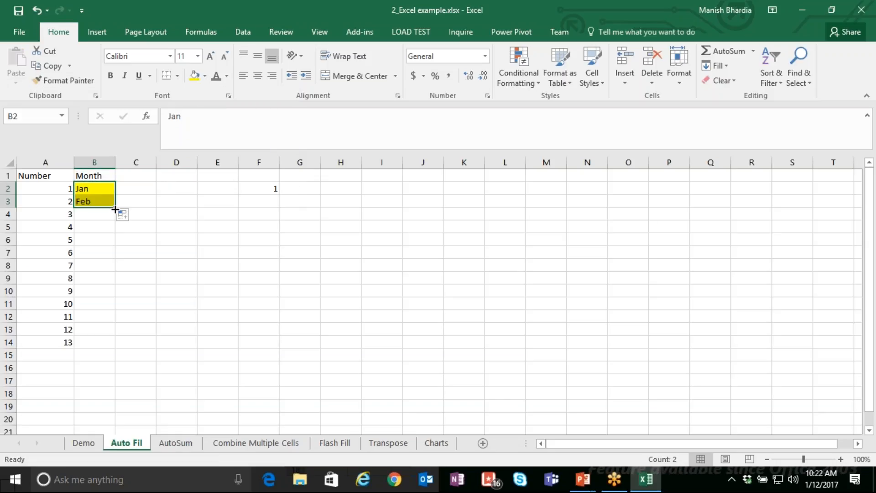
key(ctrl+z)
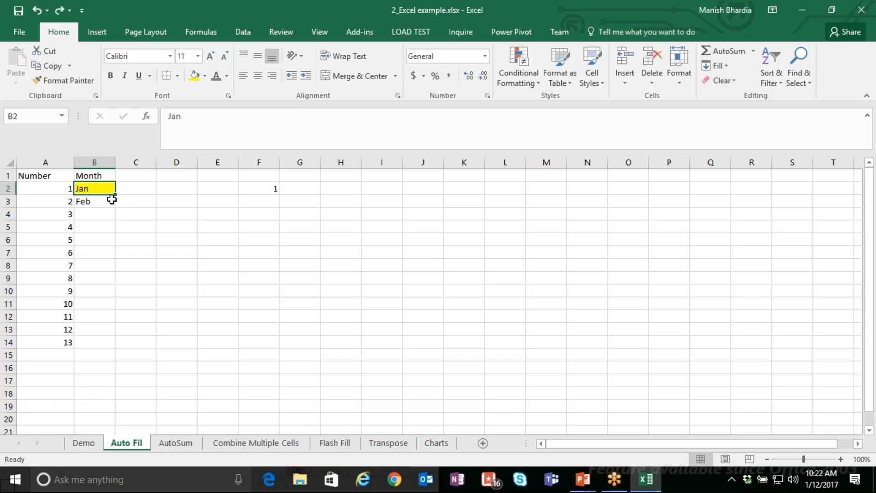
Step: Fill the months Jan through Jul down to B8 using Fill Without Formatting
drag(111, 199, 108, 272)
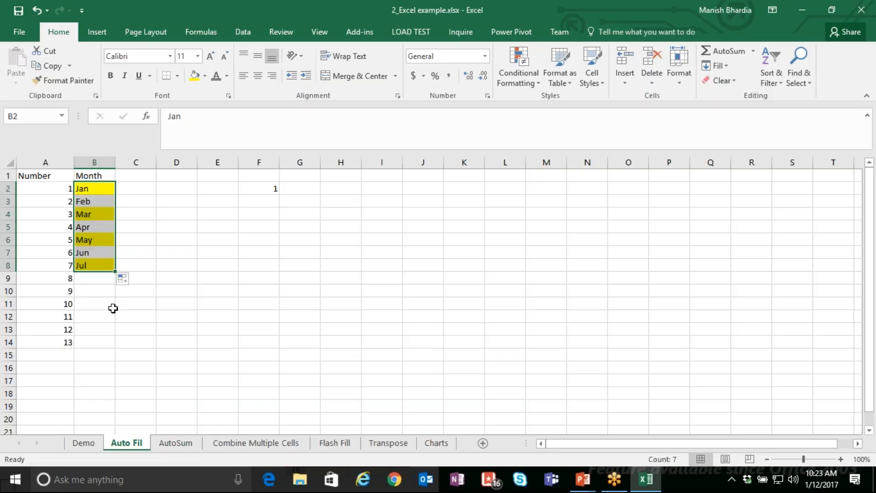
click(123, 281)
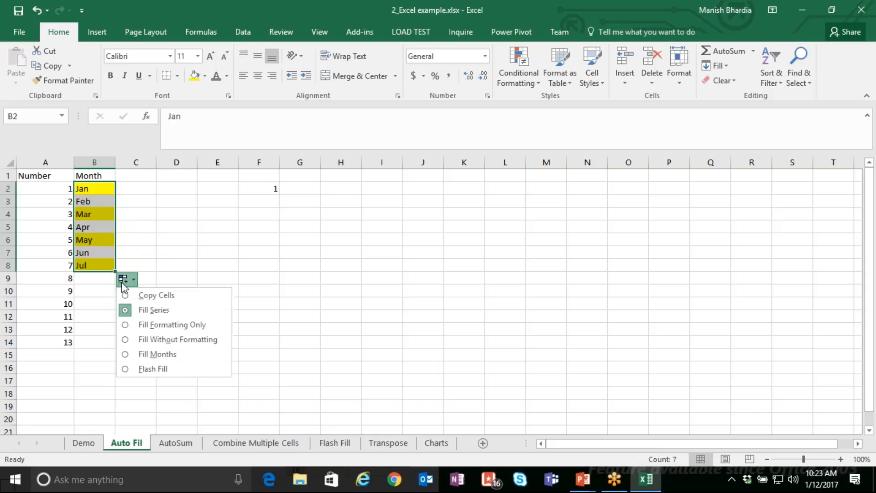
click(163, 342)
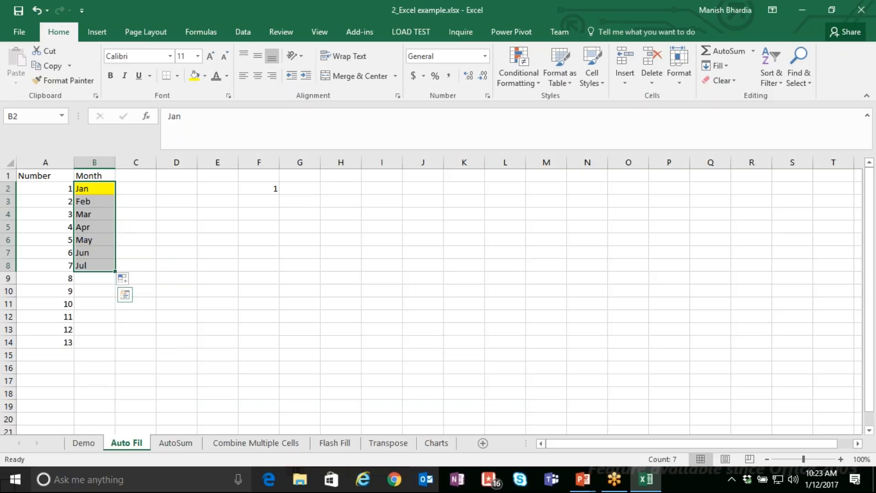
click(122, 279)
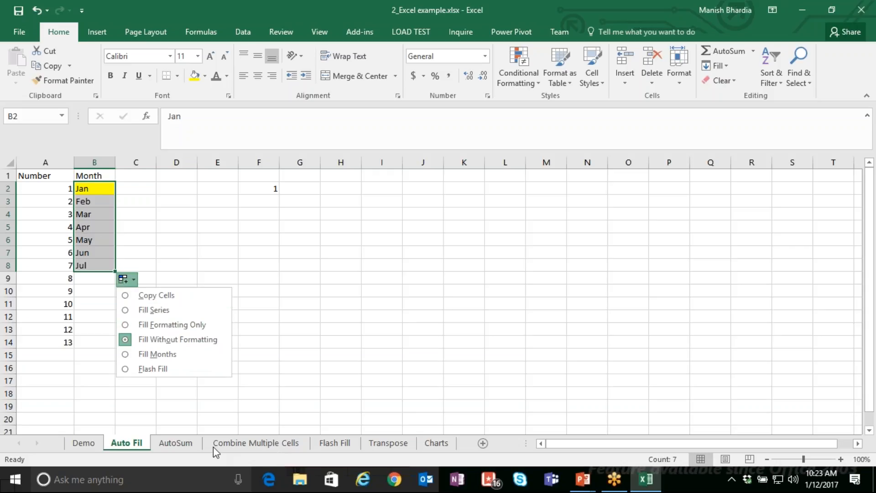
click(246, 381)
Step: Advance the PowerPoint slide show to the AutoSum and Quick Sum slide and return to Excel
key(alt+Tab)
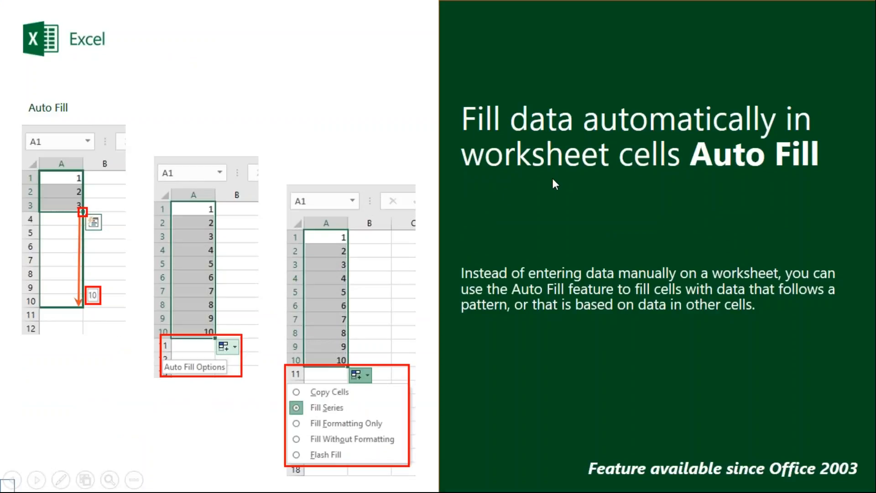
click(541, 198)
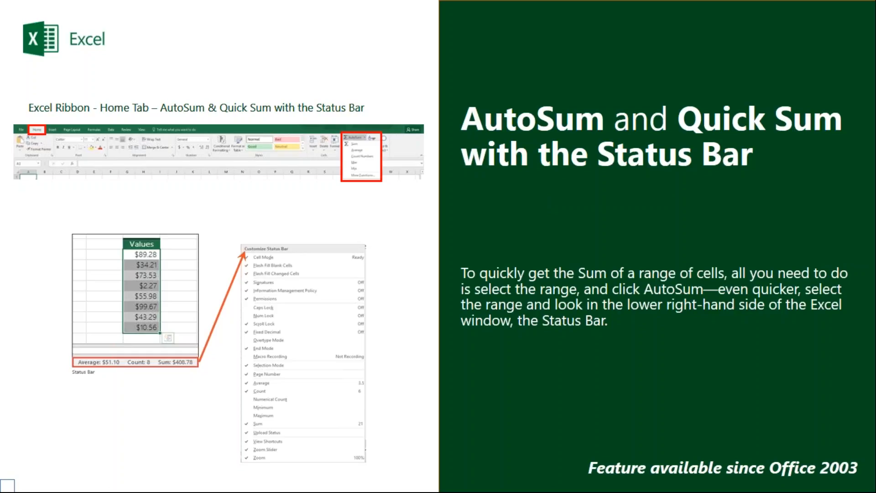
key(alt+Tab)
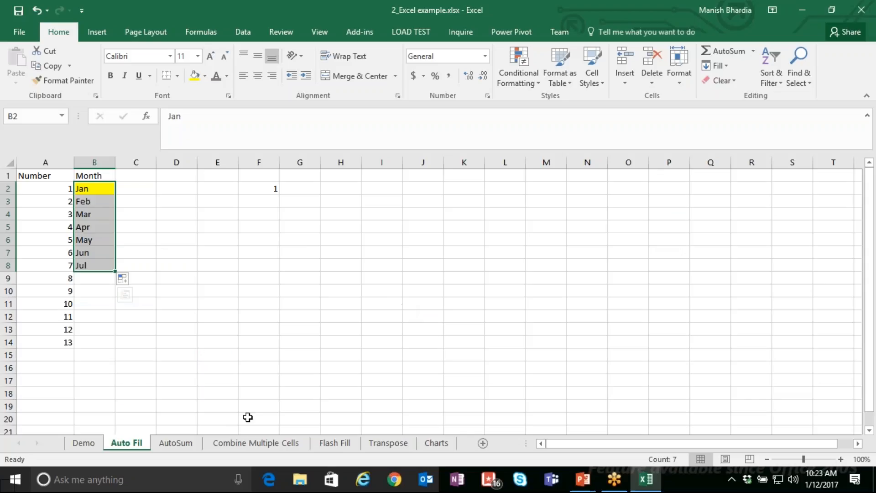
Step: On the AutoSum sheet, AutoSum Earnings B2:B8 to $61,990 in B9, then select the Expenses values
click(182, 444)
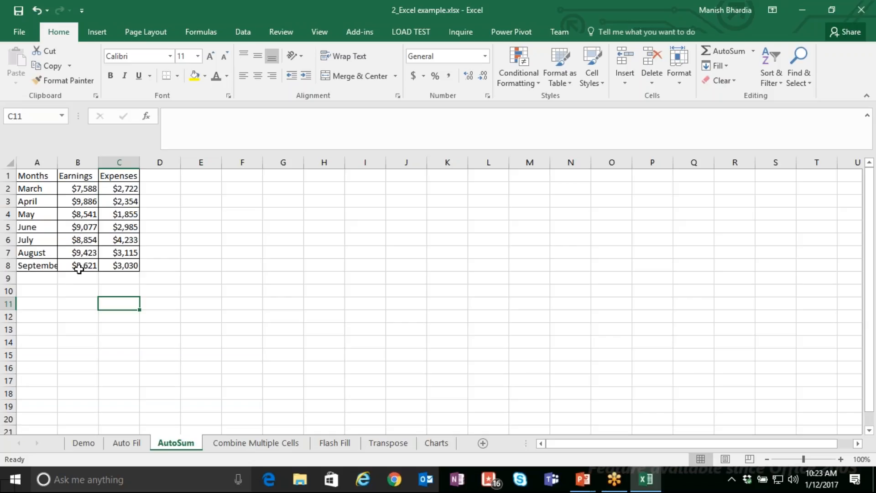
click(87, 189)
drag(86, 189, 86, 269)
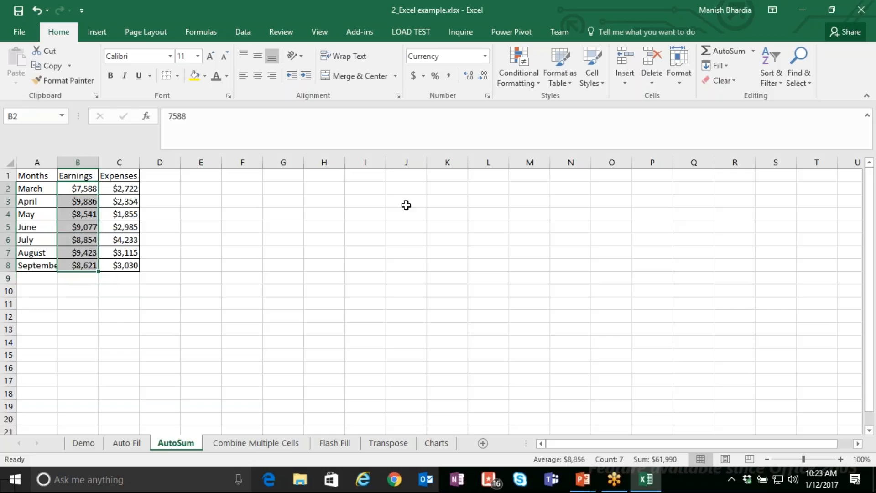
click(714, 47)
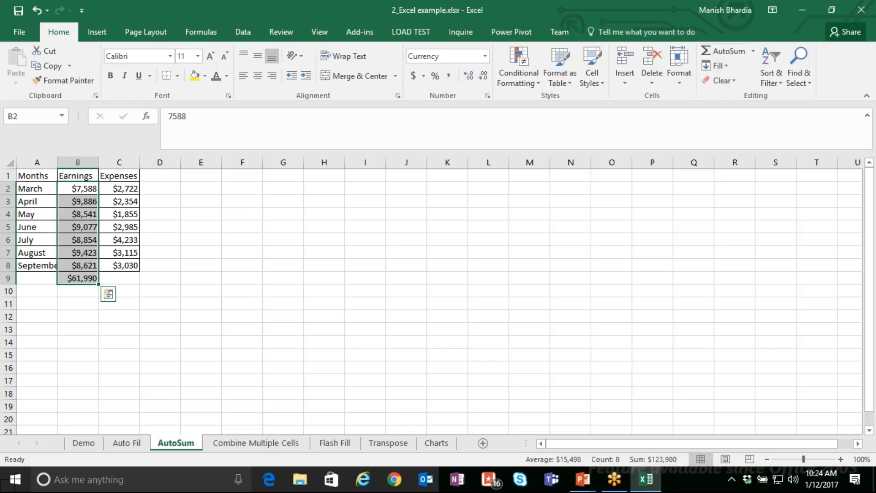
click(86, 279)
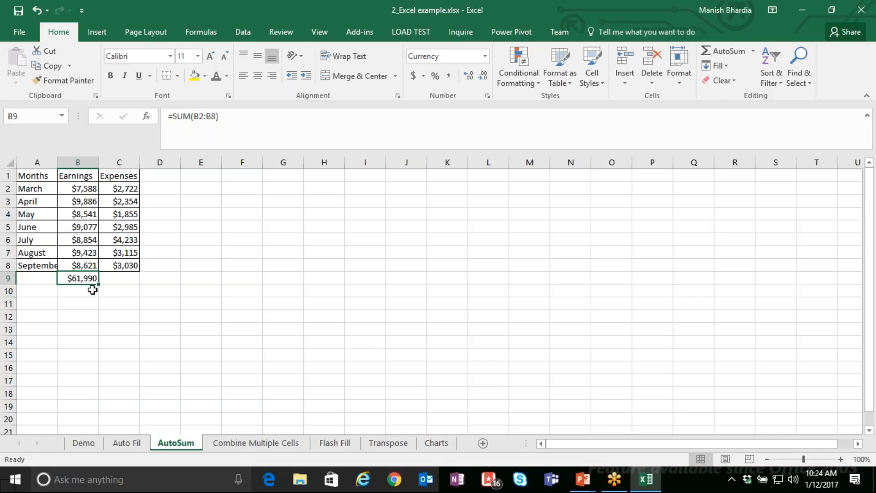
drag(121, 190, 124, 263)
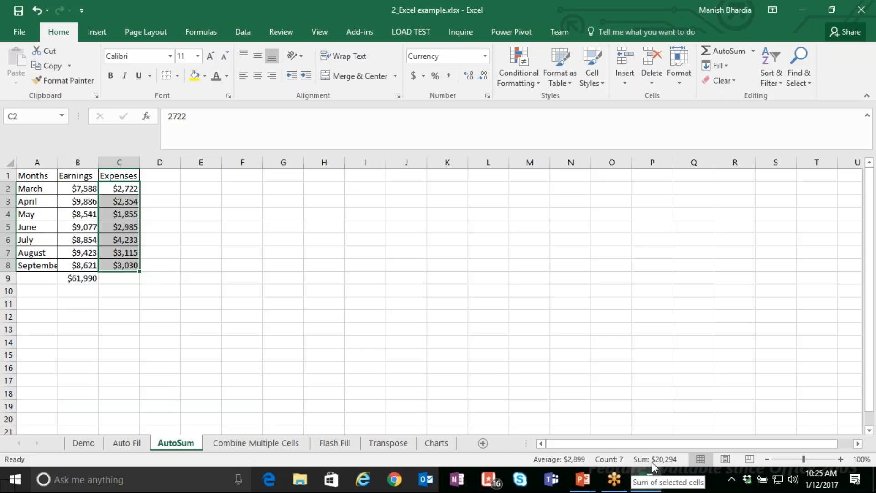
Step: Add Minimum and Maximum to the status bar, showing Expenses $1,855 and $4,233
right_click(536, 460)
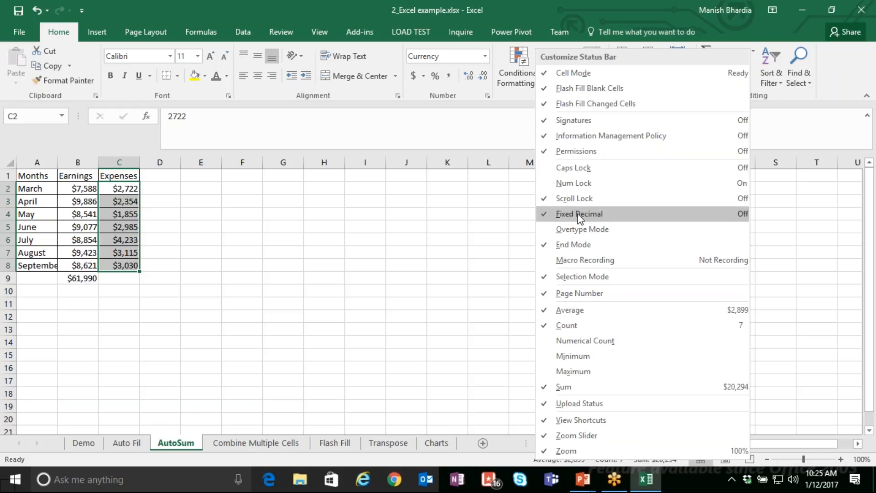
click(586, 357)
click(585, 369)
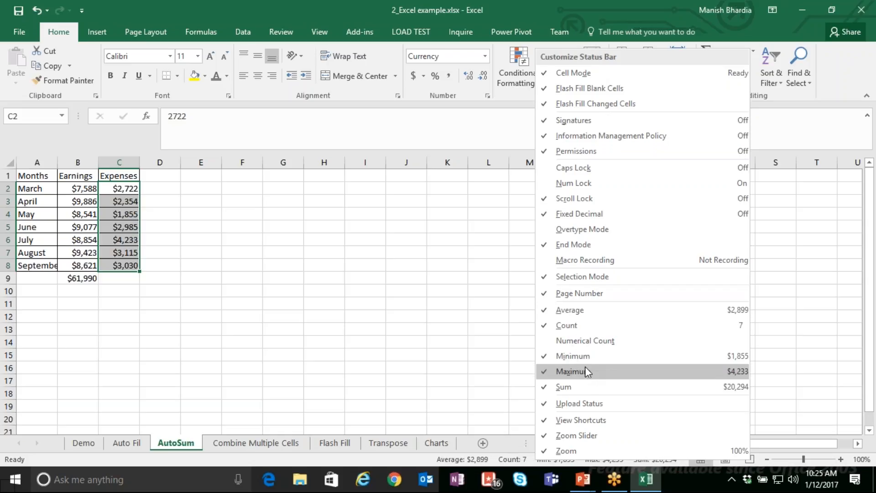
click(378, 459)
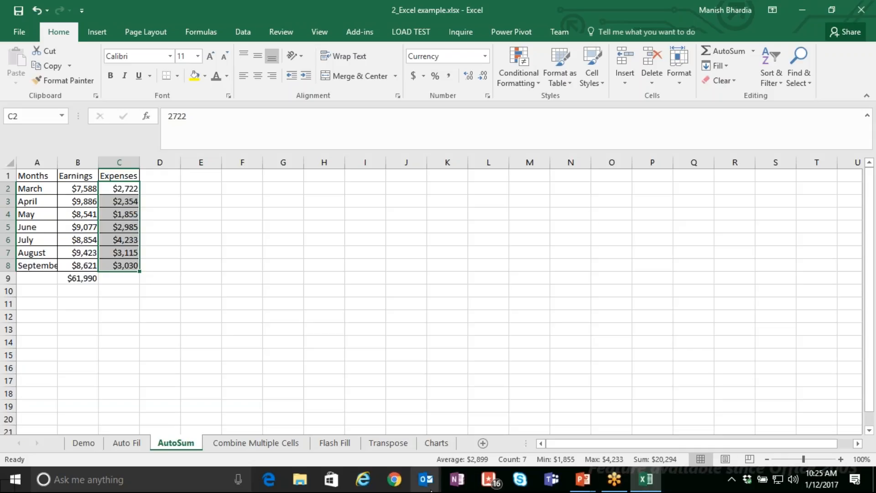
Step: Remove Minimum and Maximum from the status bar and advance the slide show to combining cell contents
right_click(450, 462)
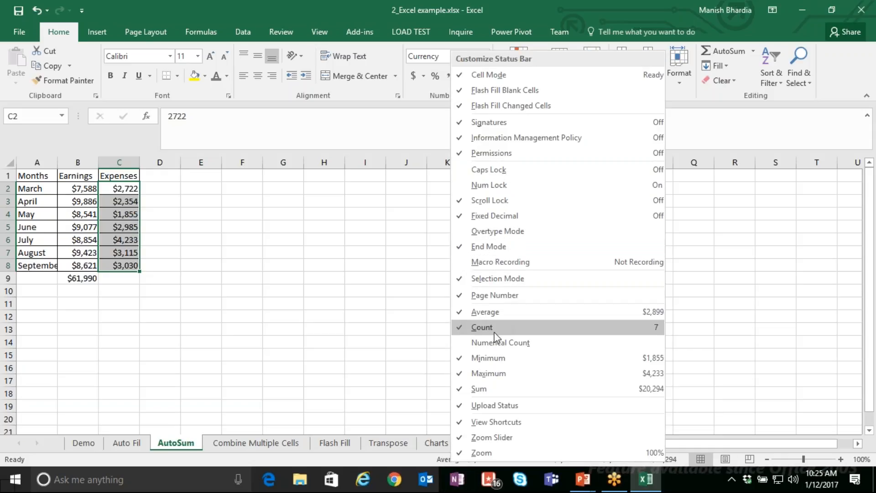
click(494, 360)
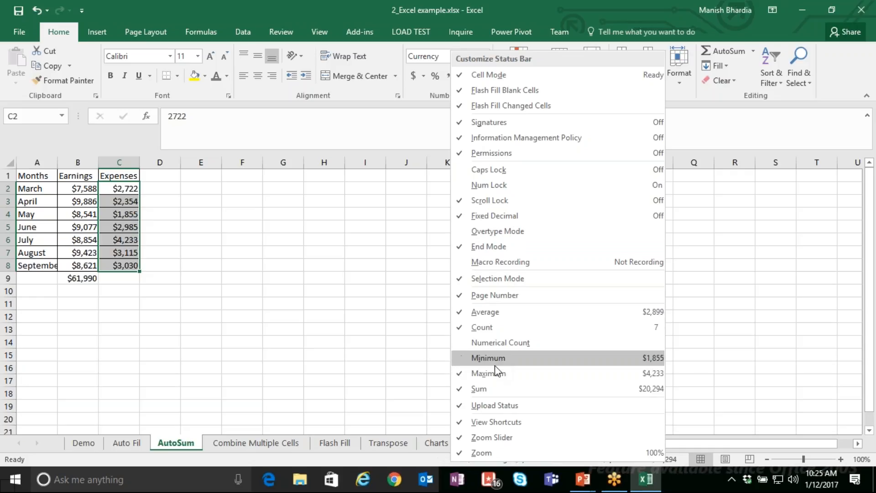
click(474, 376)
click(401, 397)
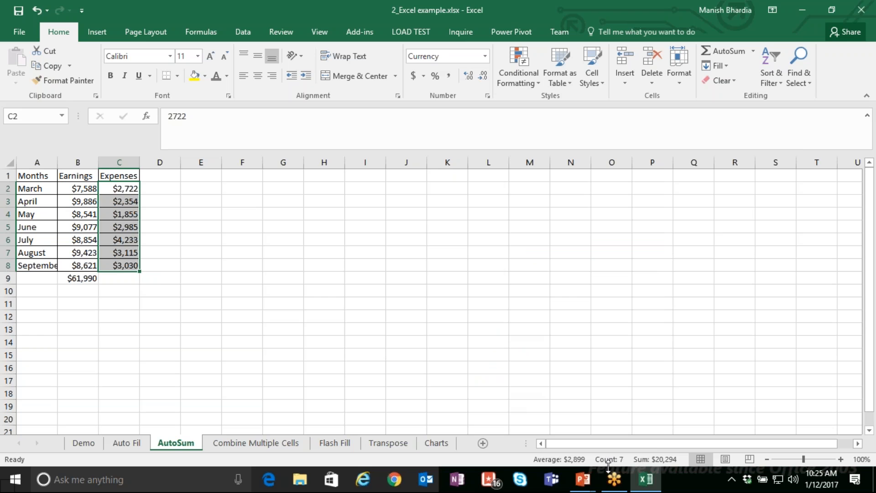
key(alt+Tab)
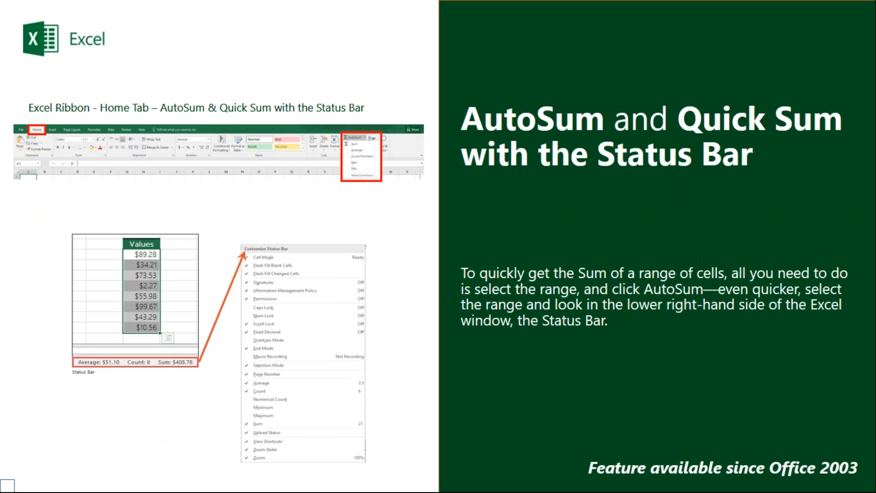
key(Right)
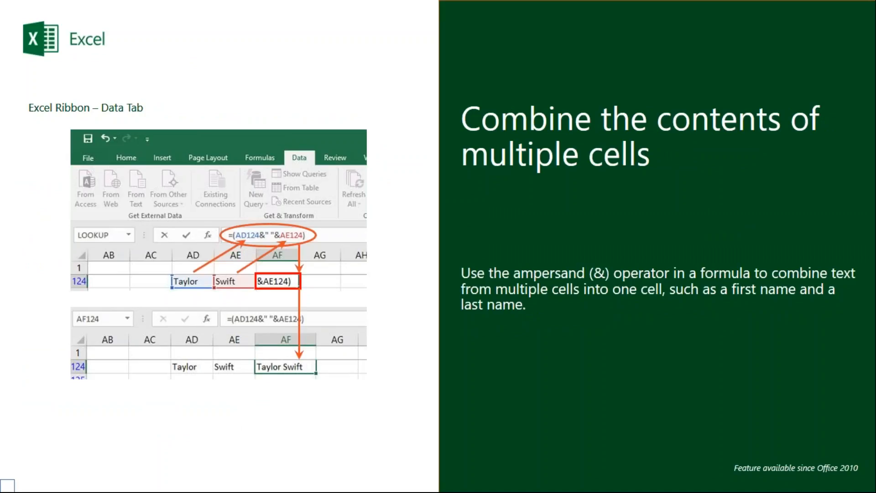
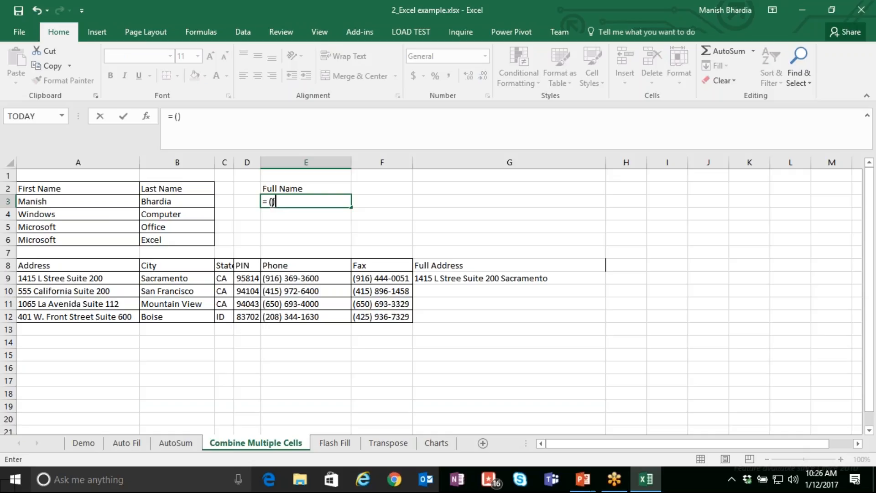
click(275, 202)
click(50, 202)
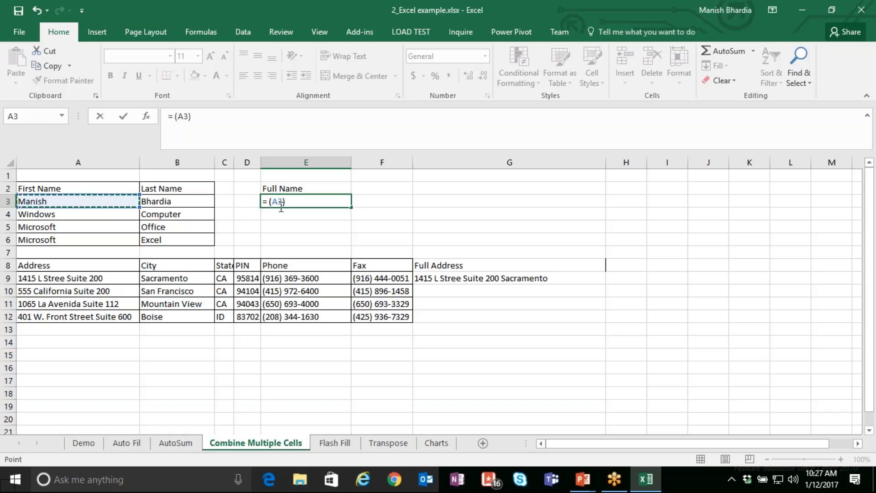
key(BackSpace)
key(BackSpace)
text(A3)
key(BackSpace)
key(BackSpace)
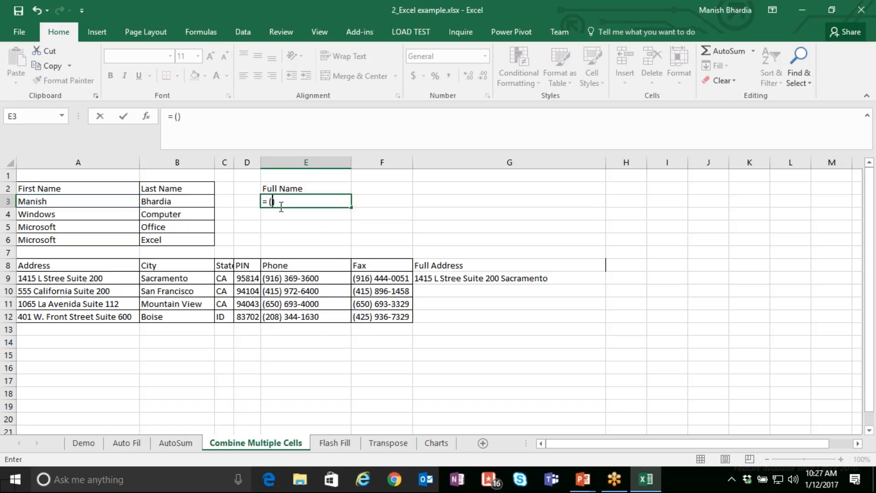
click(273, 201)
click(118, 197)
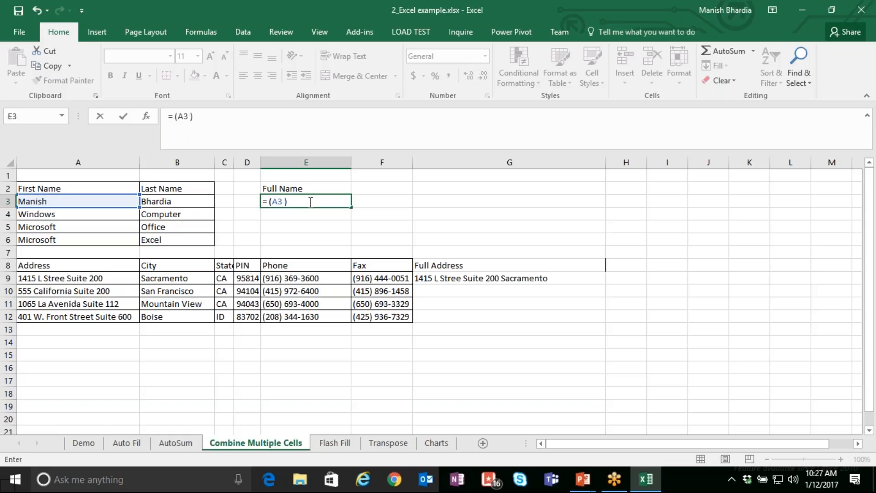
text(&)
click(182, 201)
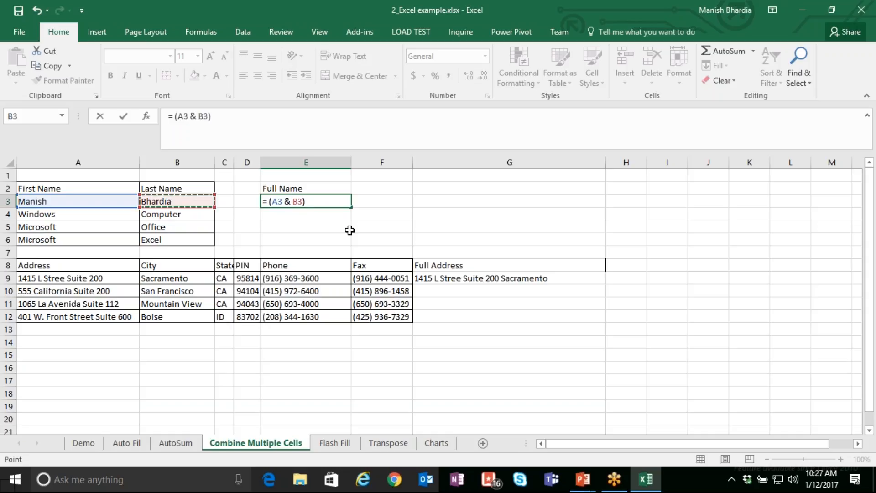
key(Return)
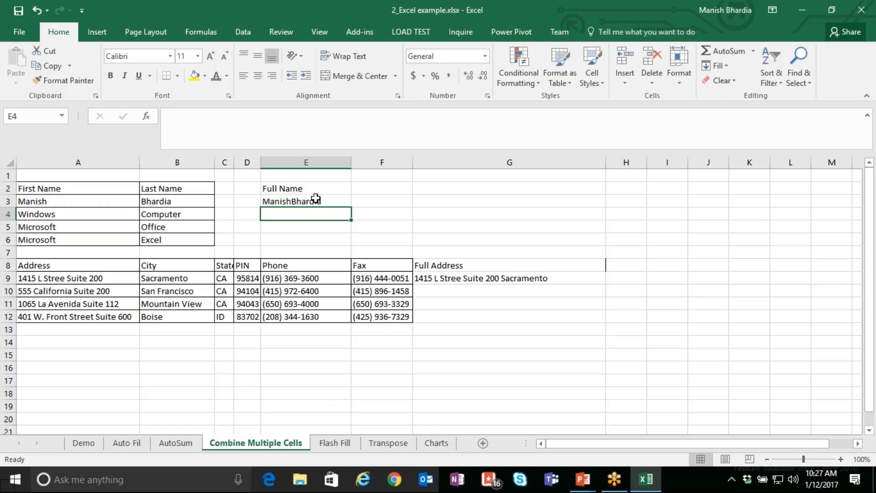
click(299, 201)
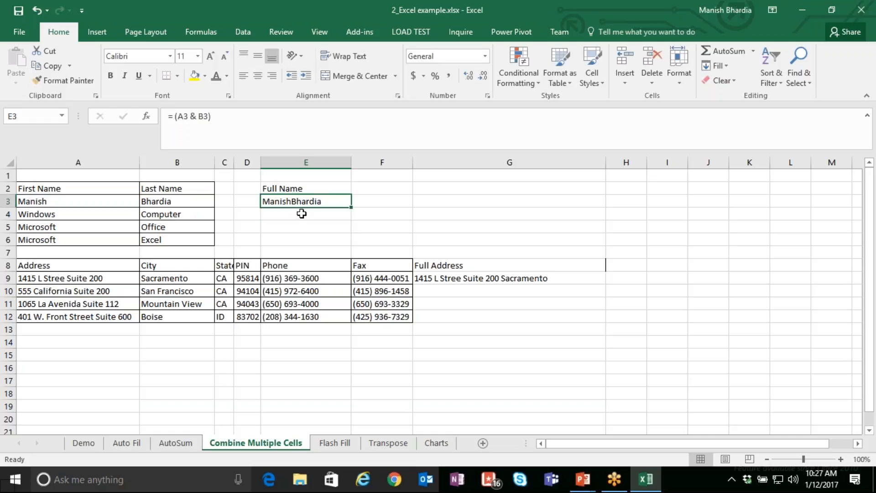
click(197, 120)
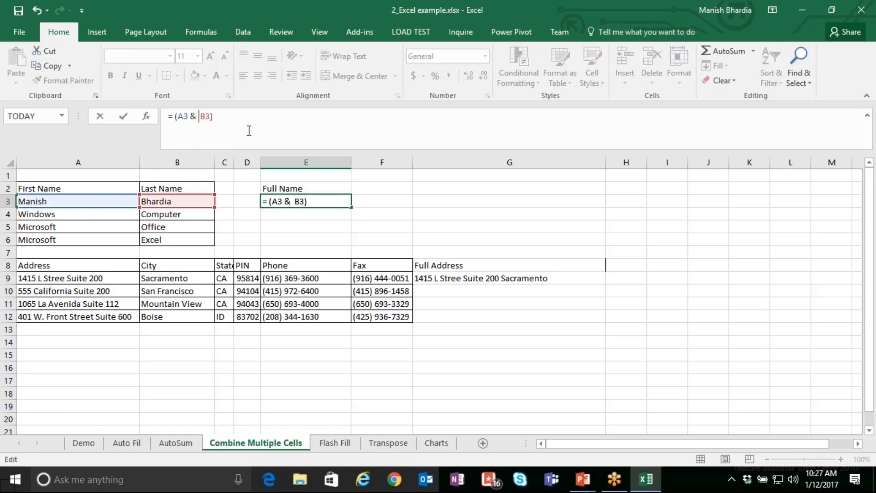
text(" ")
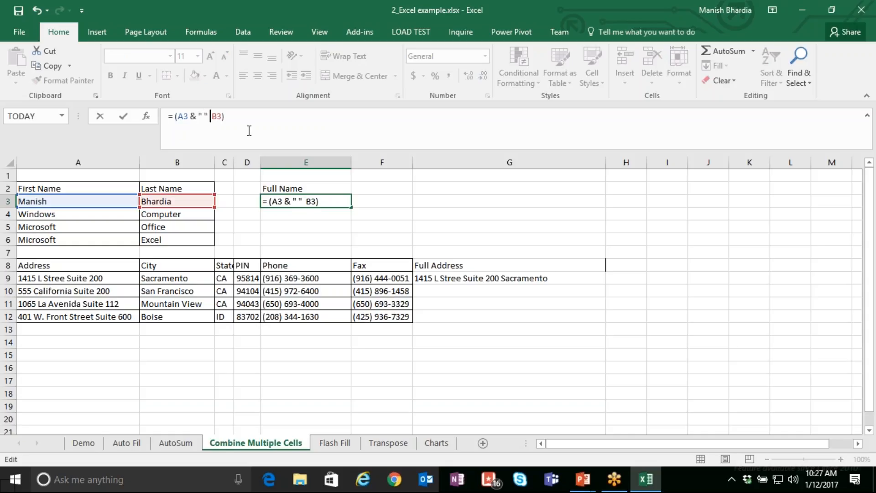
text( &)
key(Return)
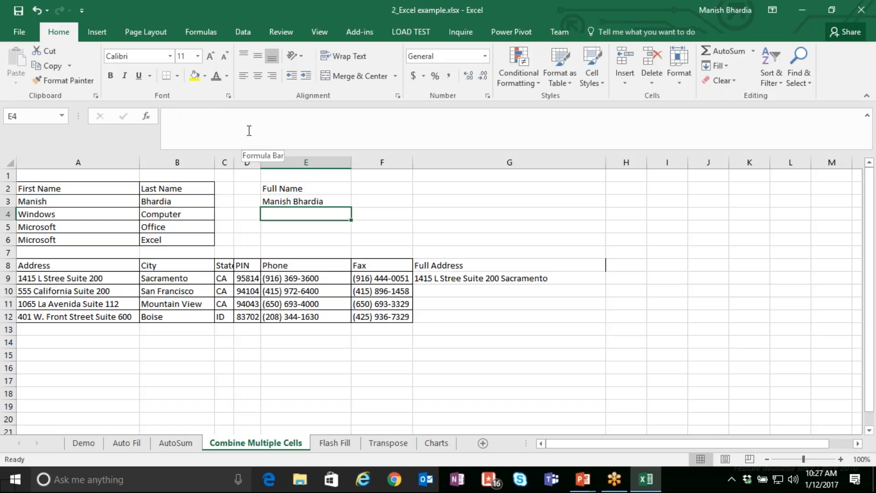
click(278, 201)
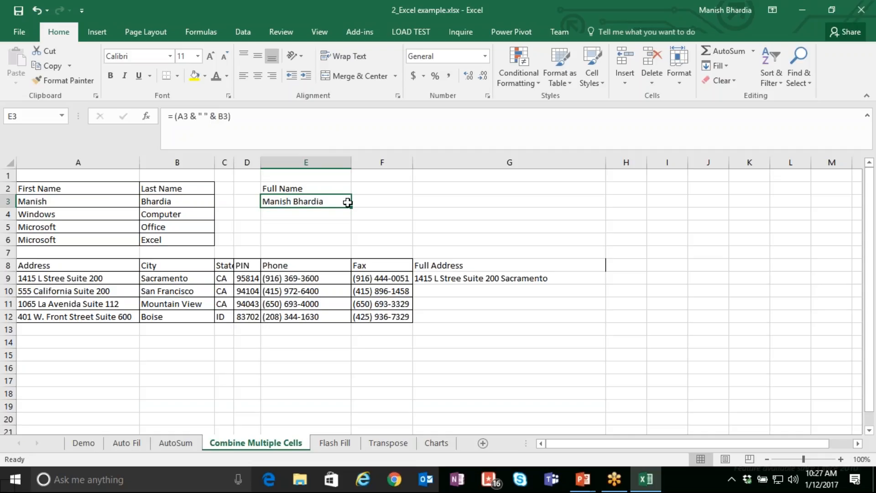
Step: Fill E3's full-name formula down to E6 and check the copied formulas in E4 and E5
drag(351, 207, 351, 246)
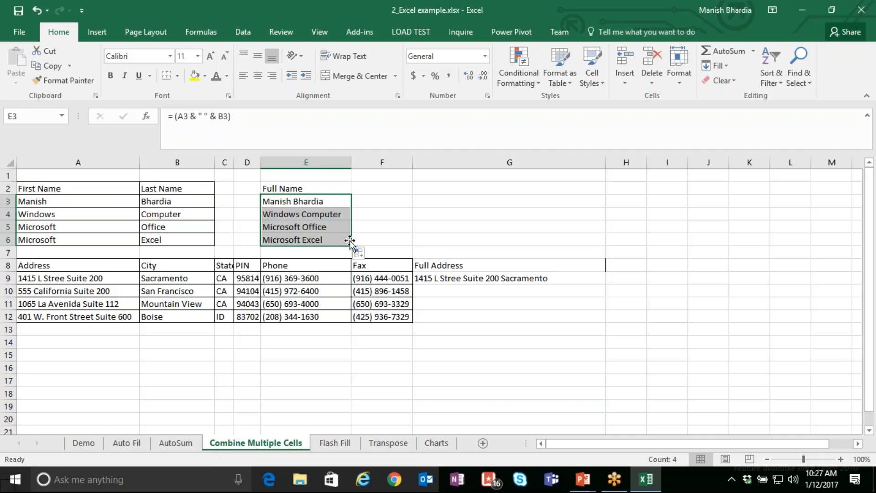
click(338, 201)
click(302, 216)
click(301, 228)
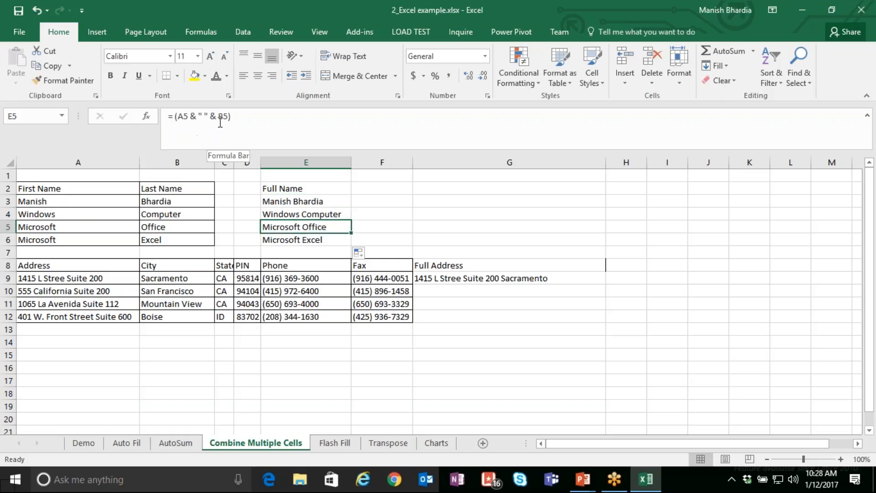
click(293, 204)
click(296, 216)
click(299, 230)
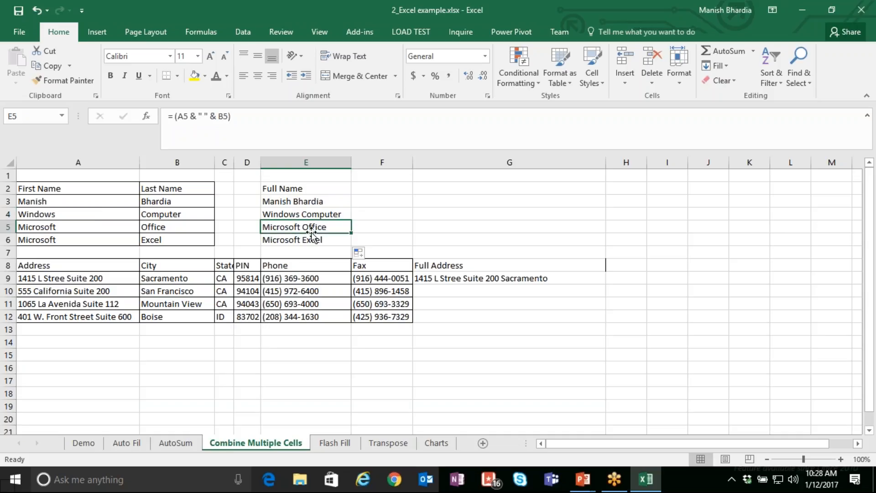
click(318, 199)
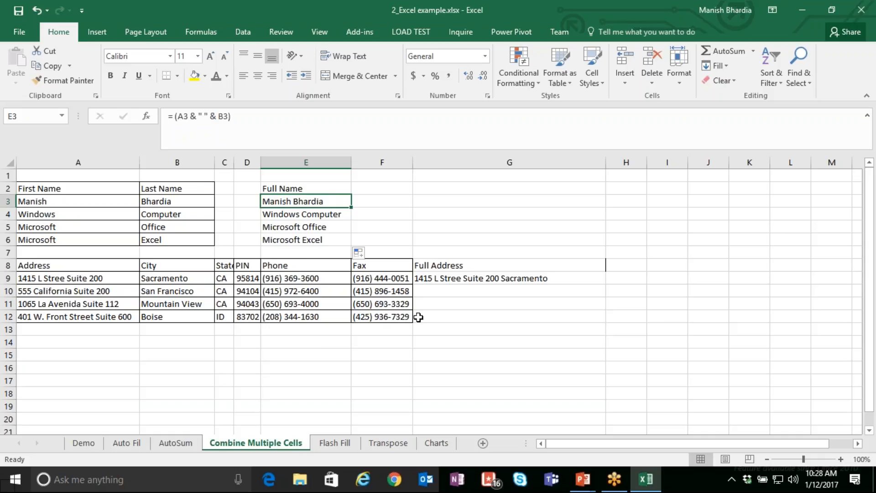
click(432, 290)
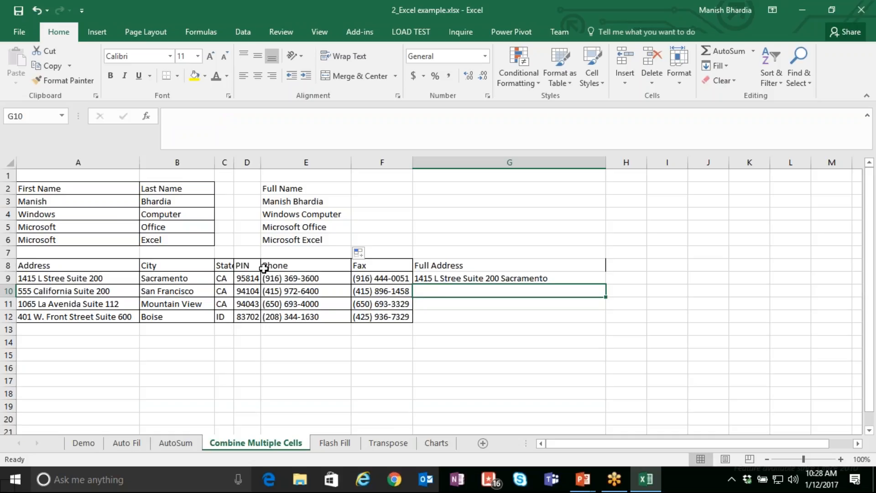
Step: Widen column C and change G9's separator after the address to a plain comma
drag(234, 163, 247, 162)
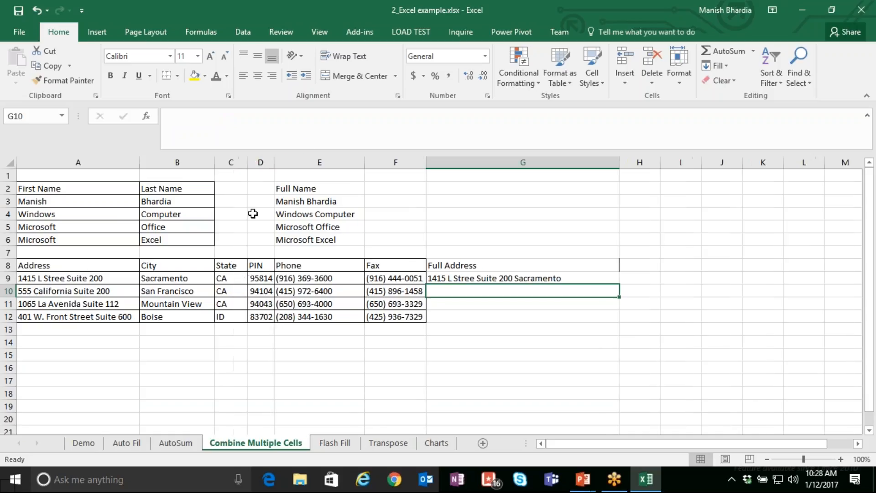
click(456, 279)
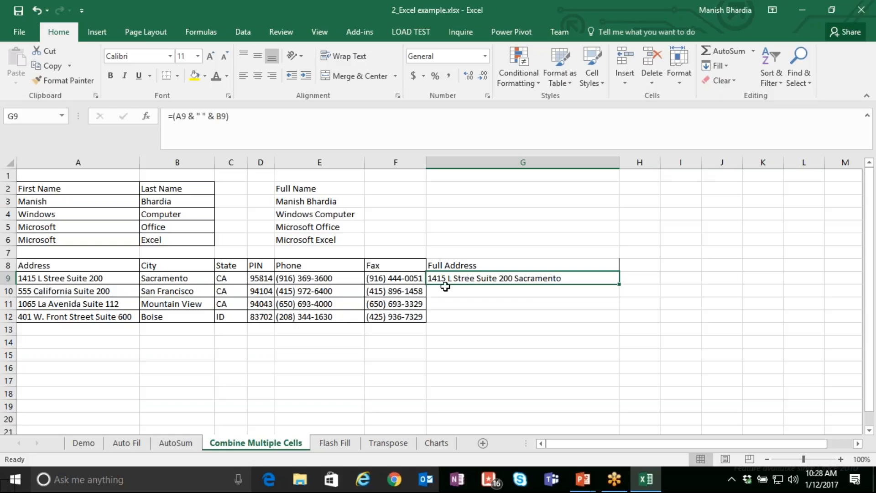
click(83, 281)
click(512, 280)
click(202, 117)
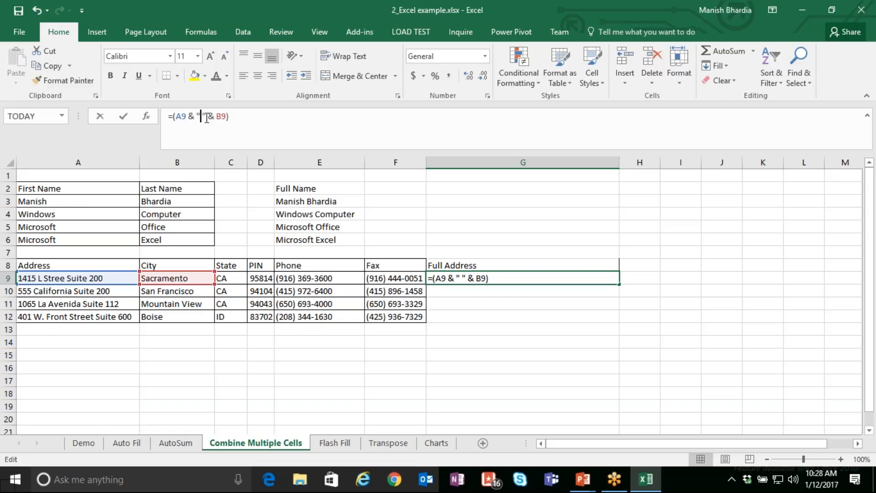
text(,)
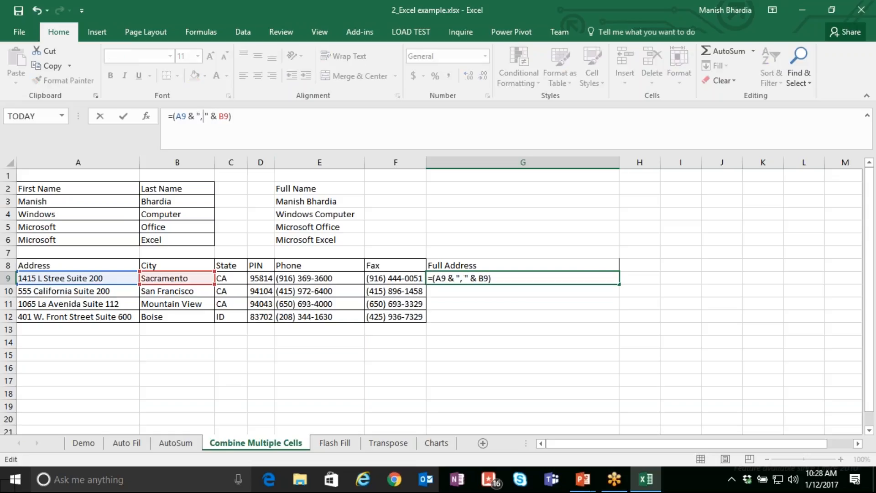
key(Delete)
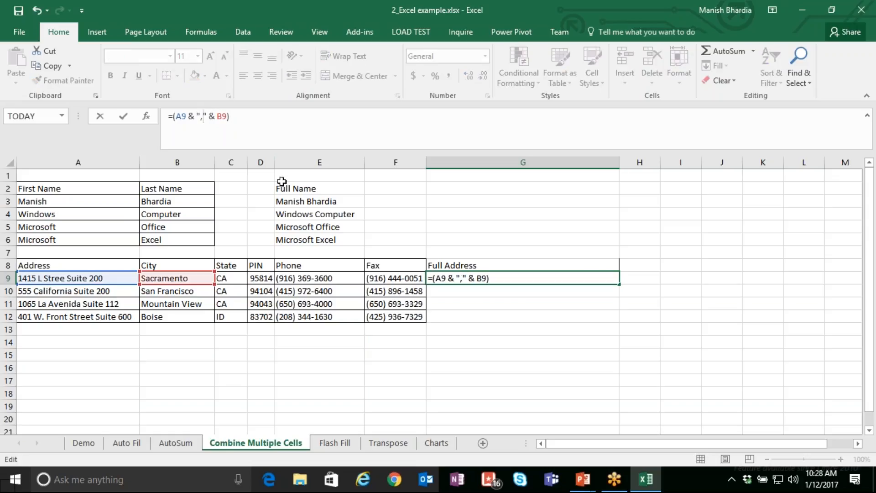
Step: Append state C9 and PIN D9 so G9 holds =(A9 & "," & B9 & C9 & D9)
click(488, 278)
text(&)
click(231, 278)
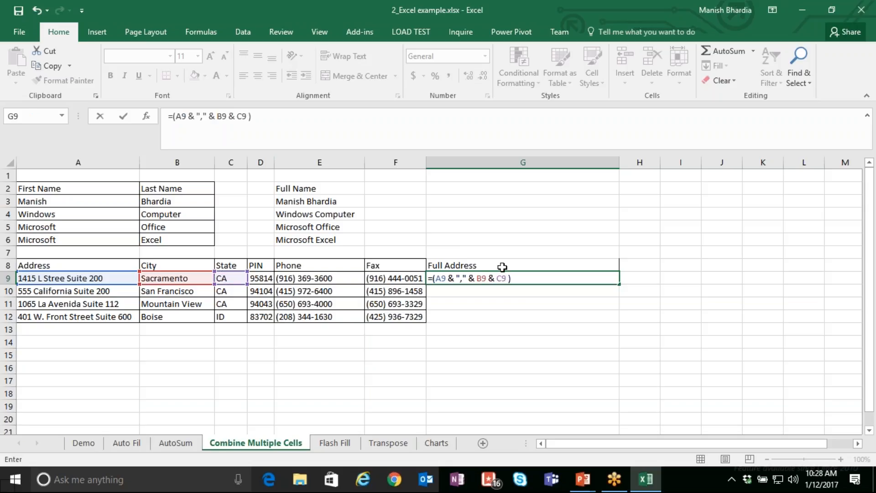
text(&)
click(265, 280)
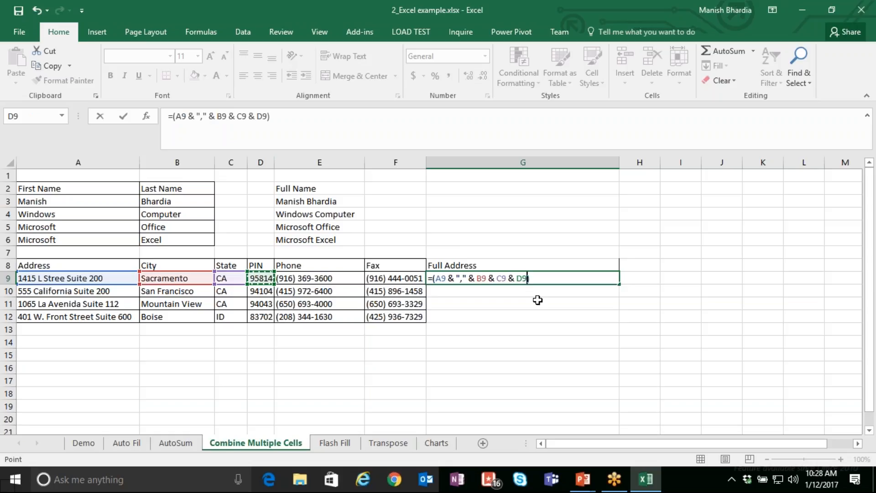
click(542, 279)
key(Return)
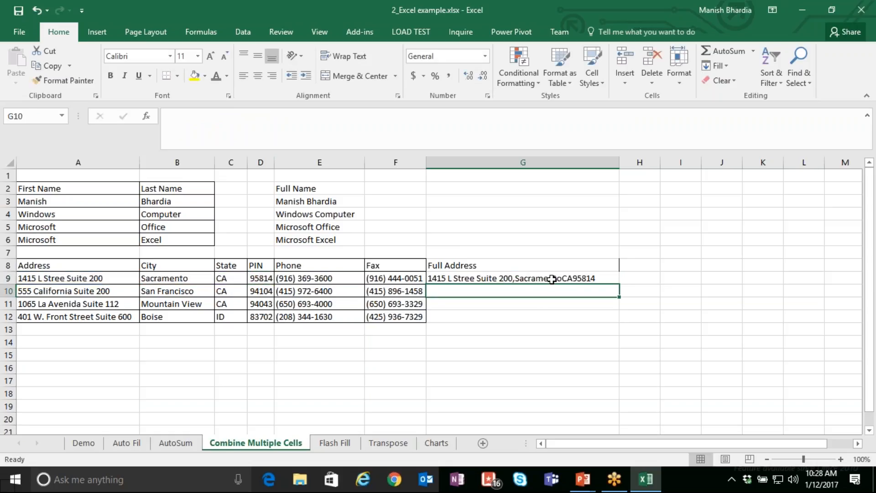
click(503, 280)
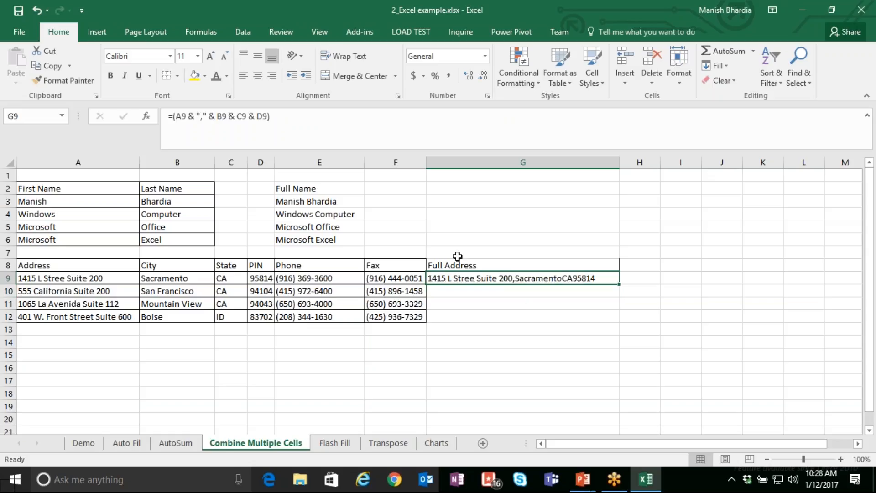
Step: Copy the comma separator into G9's formula before the C9 and D9 references
click(210, 116)
key(shift+Left)
key(shift+Left)
key(shift+Left)
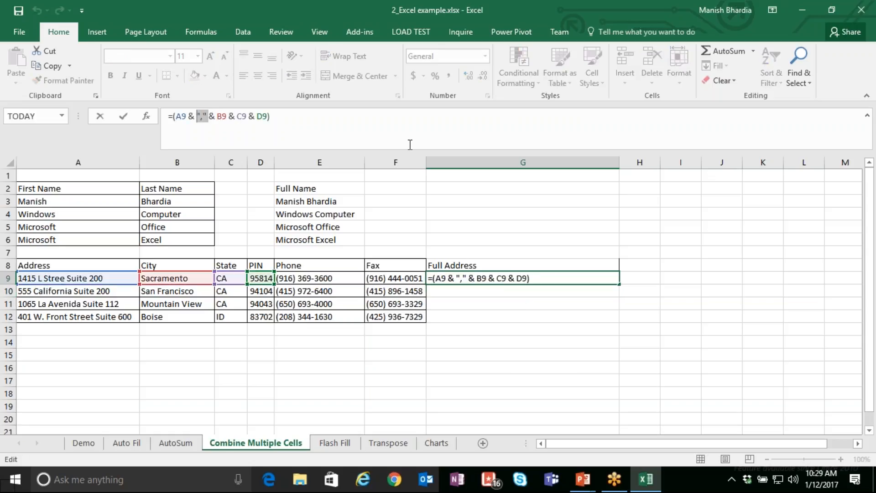
key(shift+Left)
key(shift+Left)
key(ctrl+c)
click(231, 116)
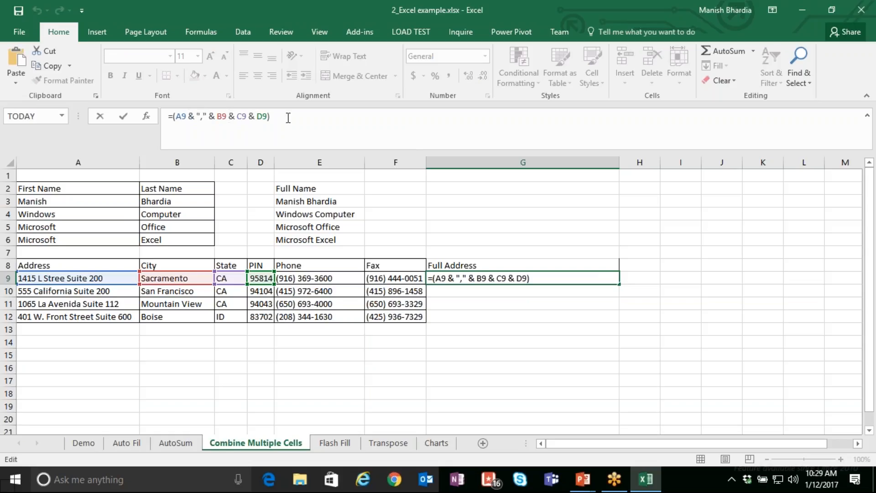
key(ctrl+v)
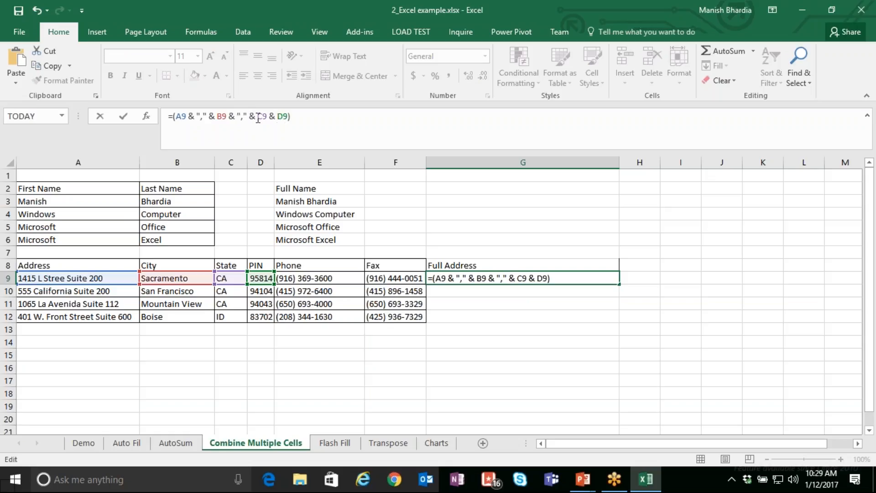
key(ctrl+v)
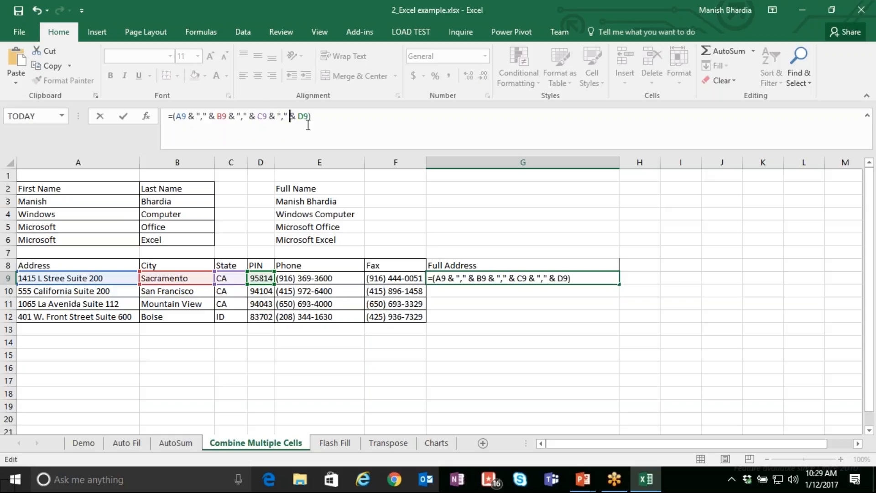
key(Return)
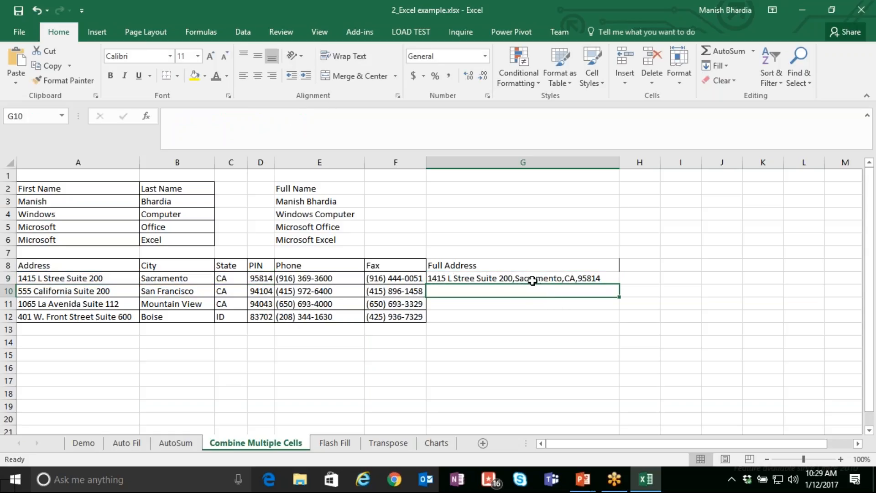
Step: Add a space after each comma so G9 reads 1415 L Stree Suite 200, Sacramento, CA, 95814
click(469, 279)
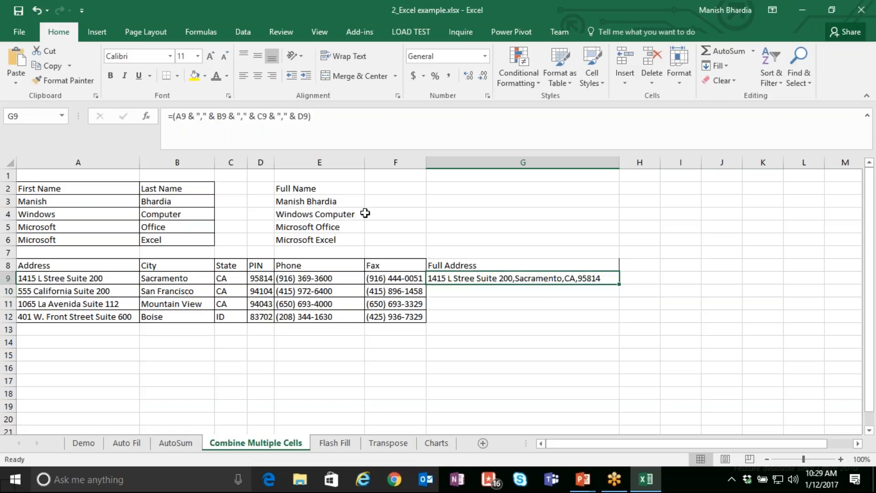
click(242, 117)
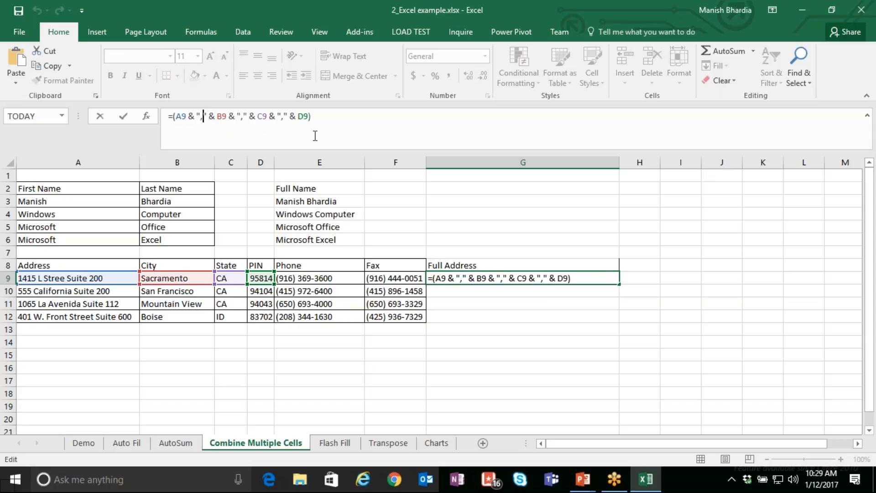
click(247, 117)
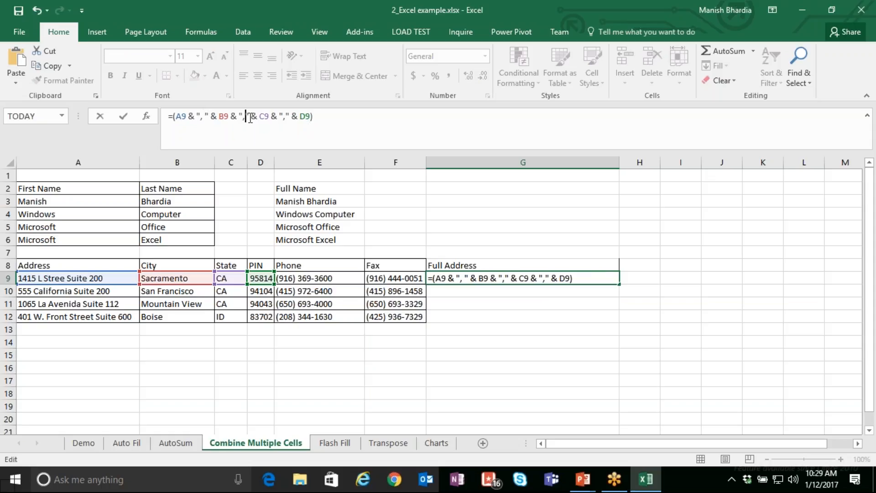
click(288, 117)
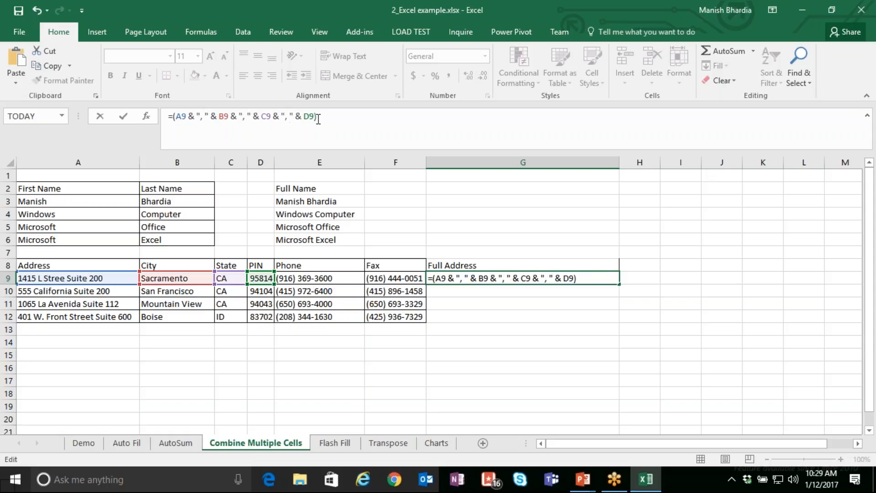
key(Return)
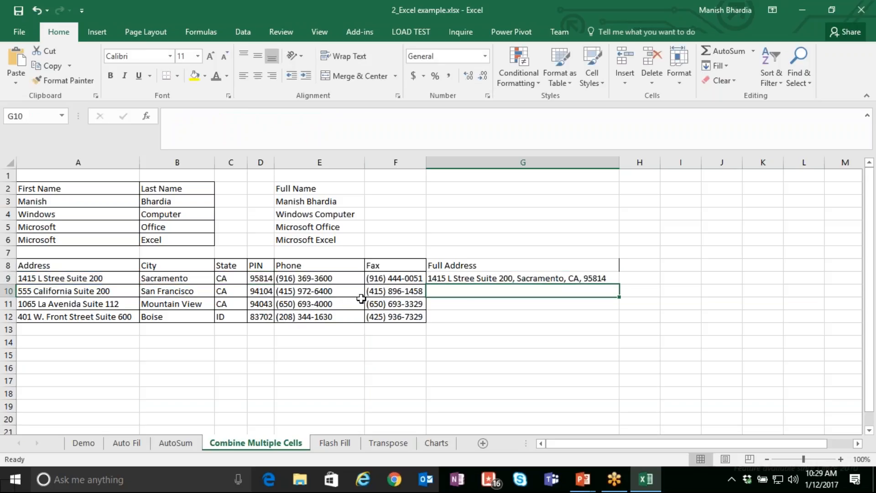
click(503, 276)
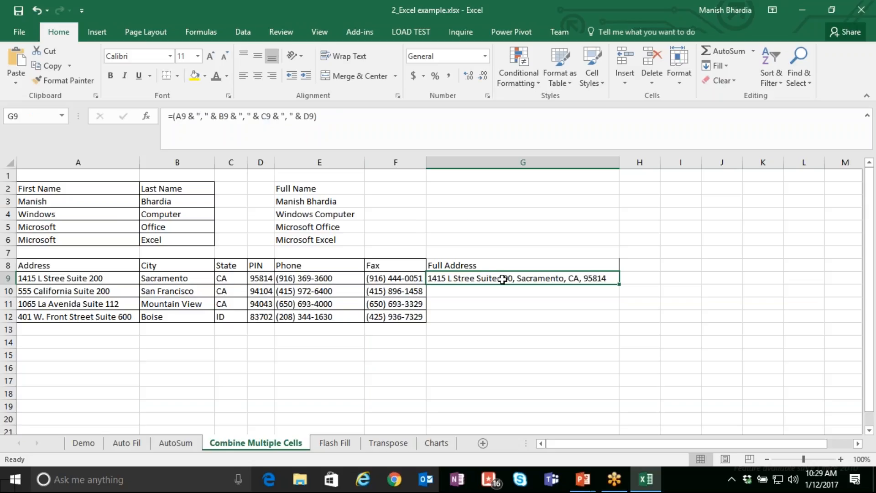
drag(619, 284, 623, 320)
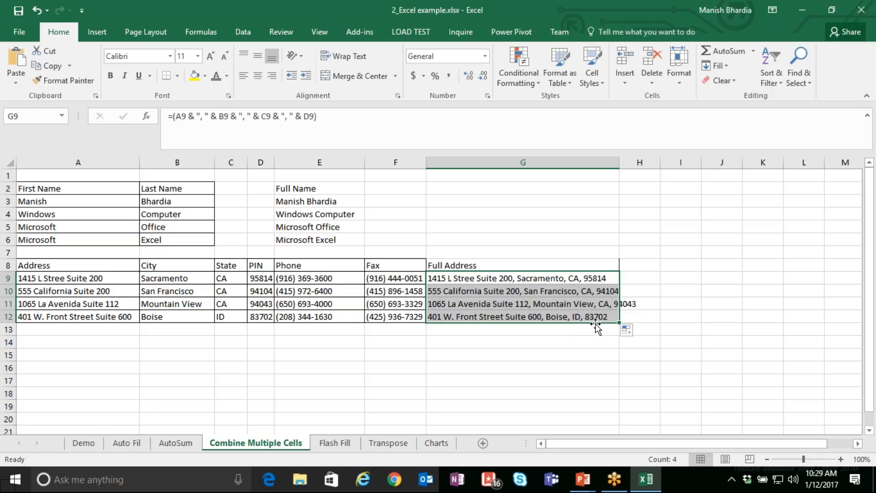
click(582, 289)
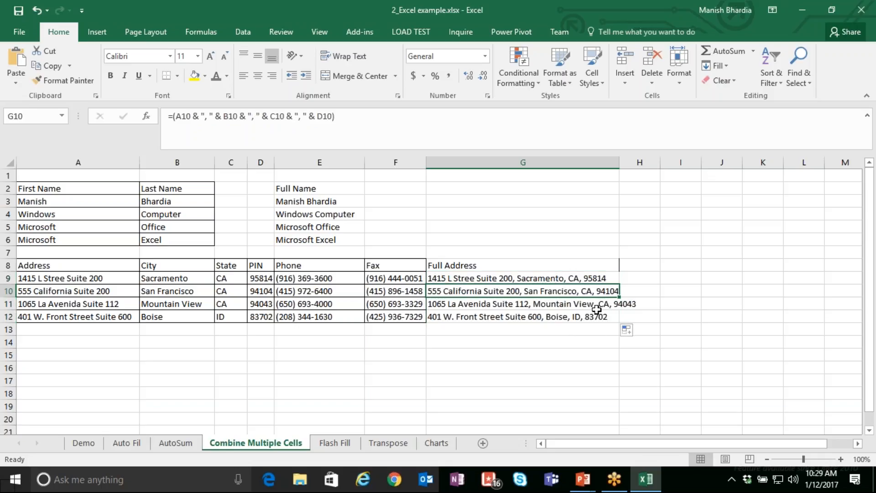
key(Delete)
key(Down)
key(Delete)
key(Down)
key(Delete)
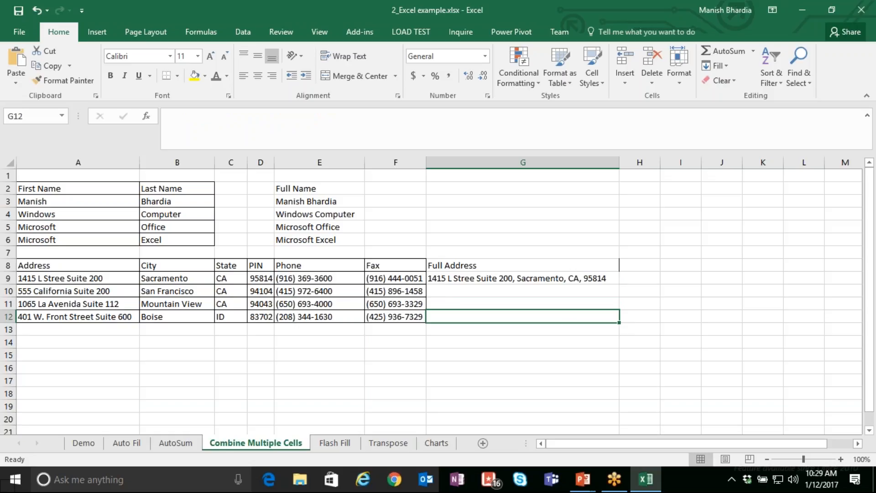
click(566, 283)
click(498, 295)
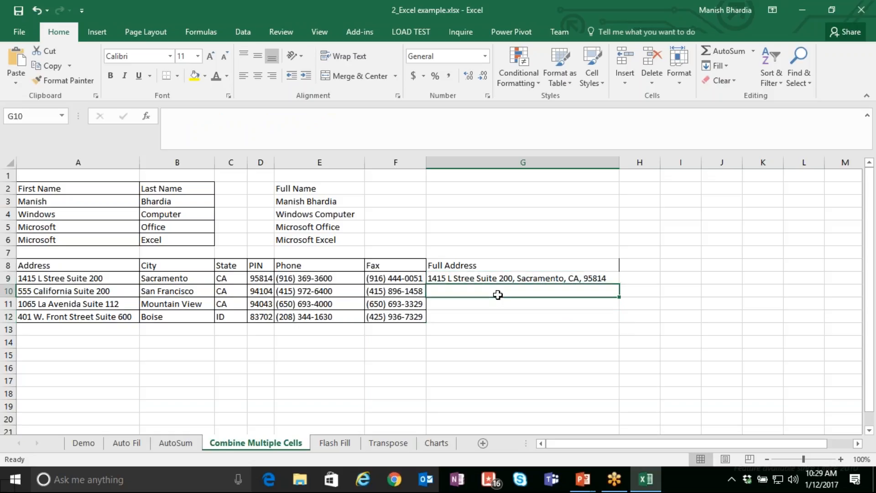
click(502, 269)
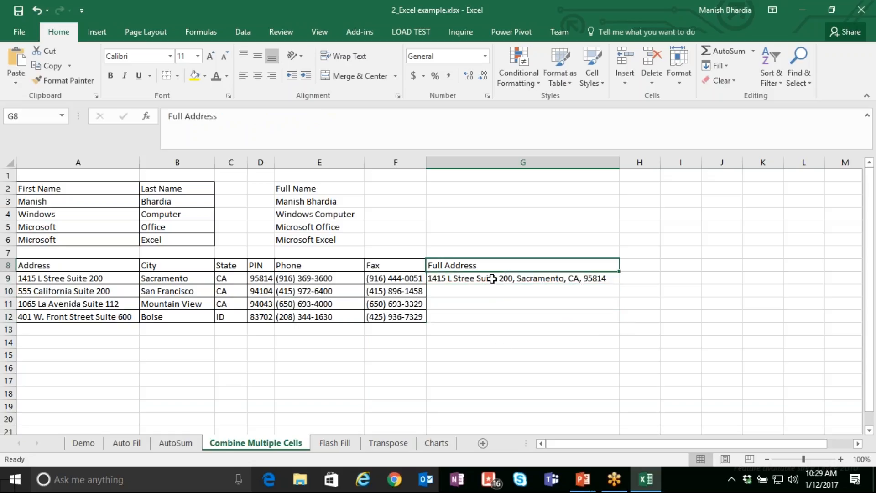
click(492, 279)
drag(330, 120, 147, 120)
key(ctrl+c)
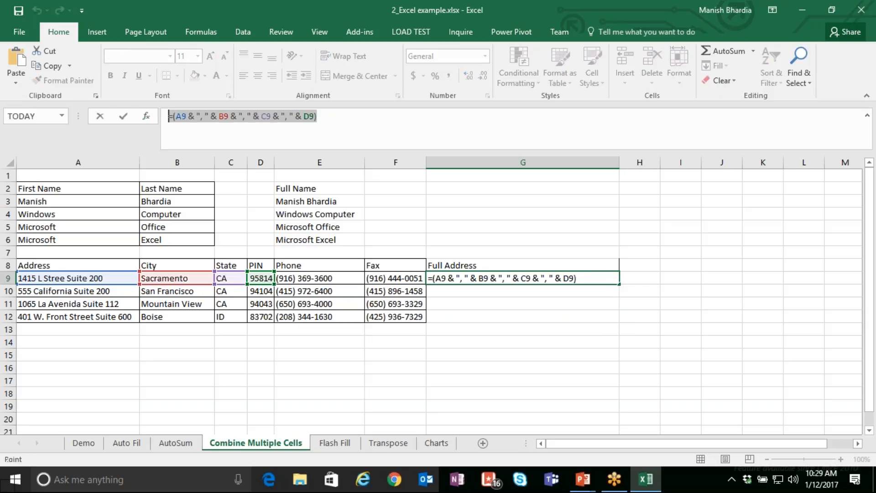
click(478, 294)
key(ctrl+v)
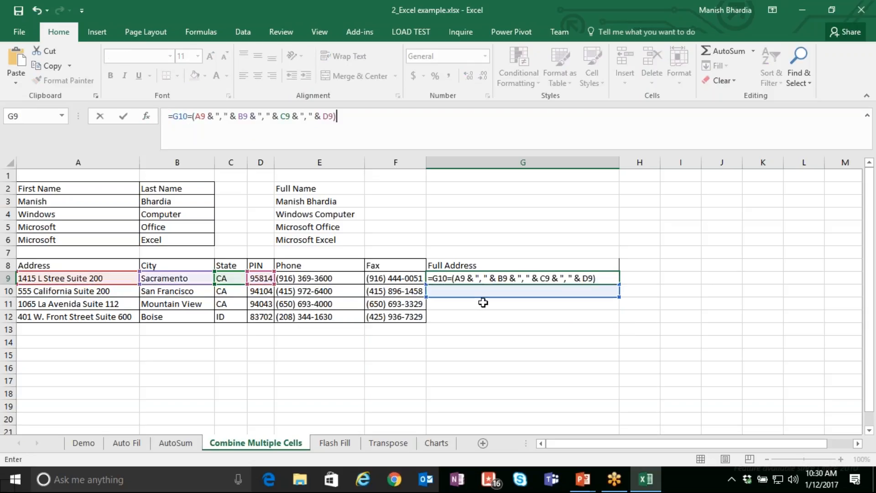
key(Escape)
click(483, 302)
click(493, 288)
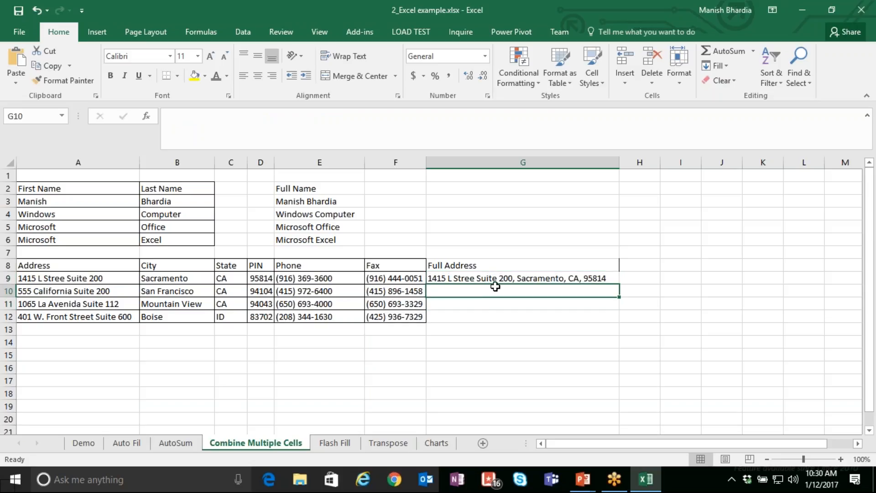
key(ctrl+v)
click(498, 305)
key(ctrl+v)
click(495, 318)
key(ctrl+v)
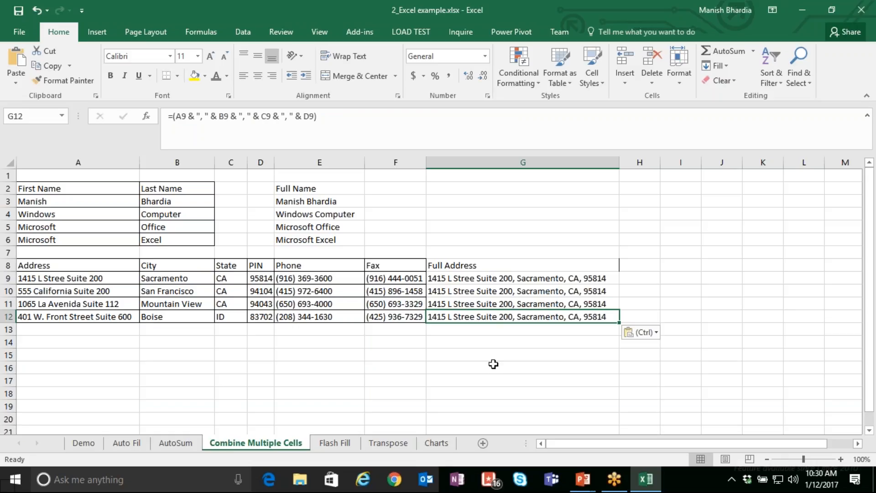
click(475, 291)
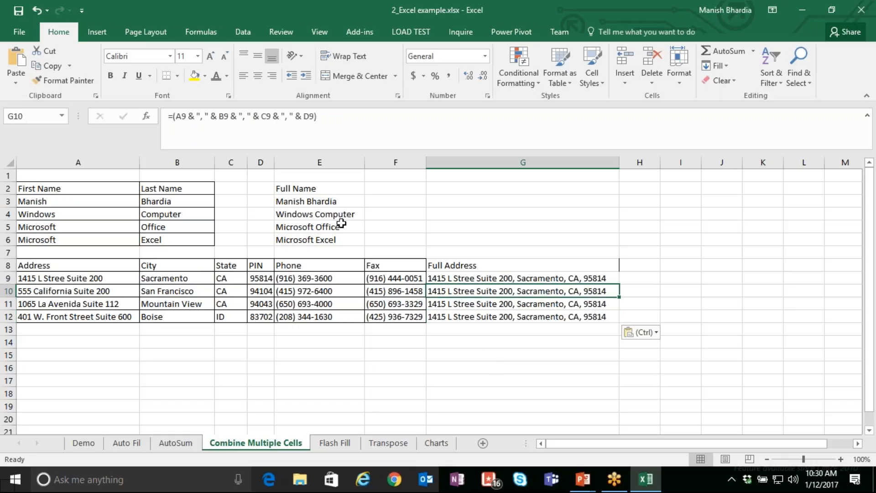
click(320, 117)
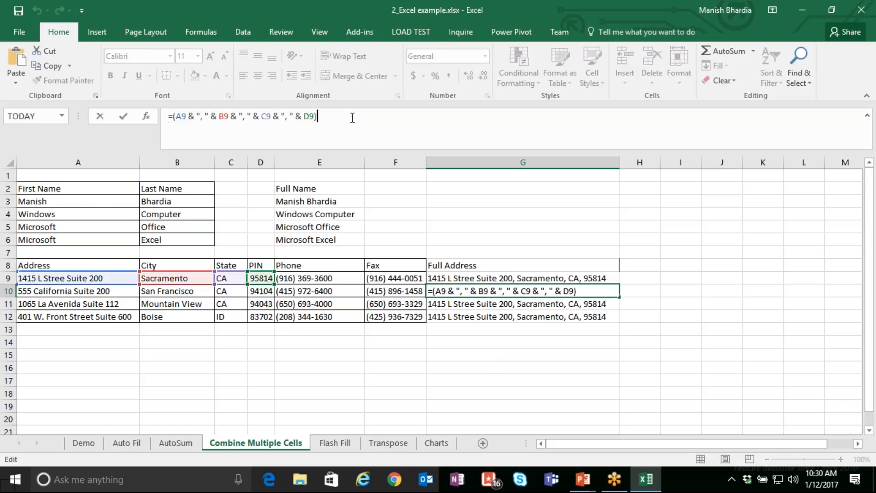
click(555, 292)
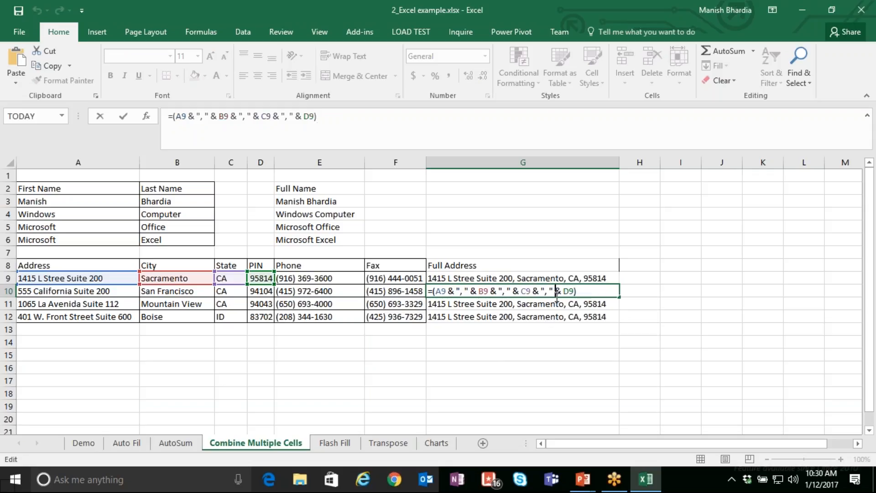
key(Escape)
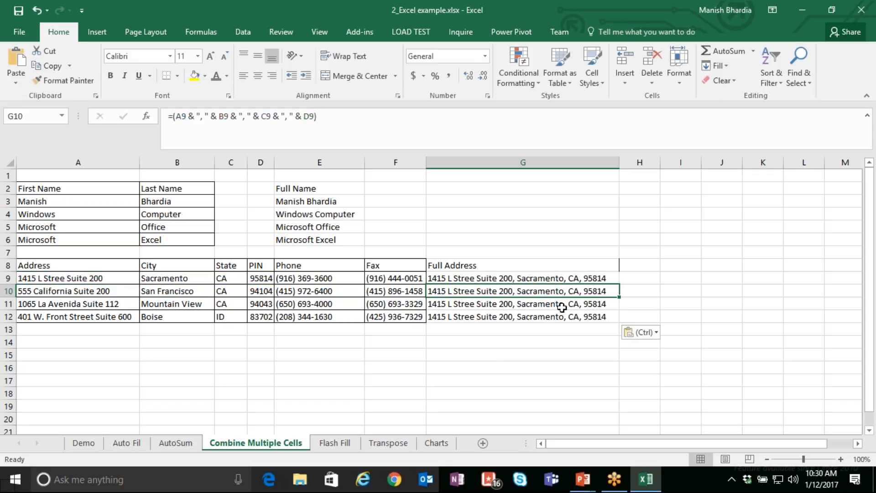
key(Delete)
key(Down)
key(Delete)
key(Down)
key(Delete)
key(Up)
key(Up)
key(Up)
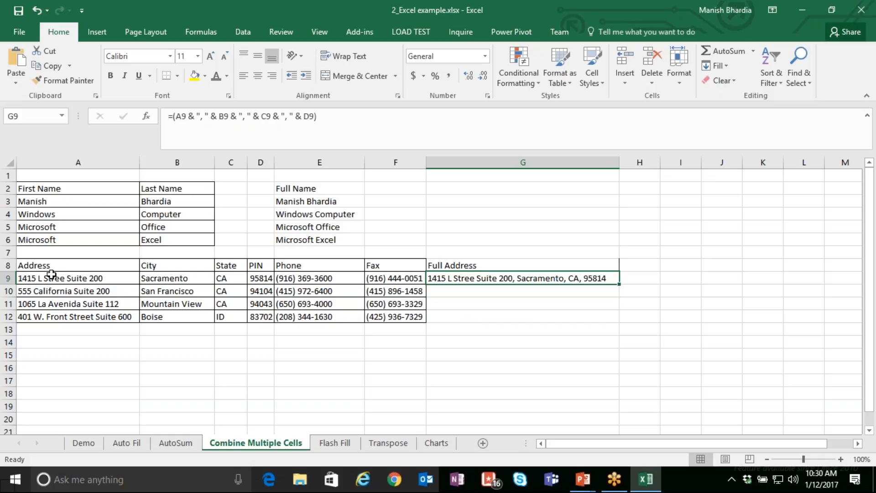
Step: Fill the address formula down to G12 and widen column G to fit the addresses
drag(618, 287, 620, 325)
click(504, 319)
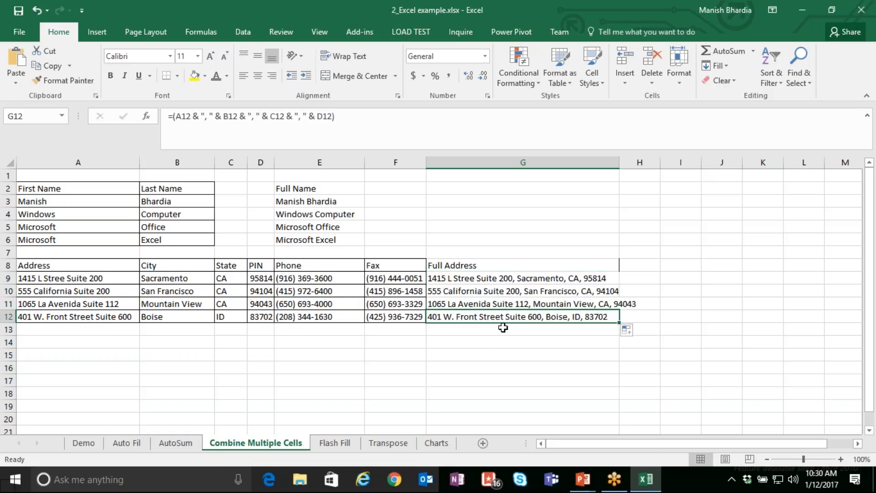
drag(619, 163, 645, 168)
click(503, 282)
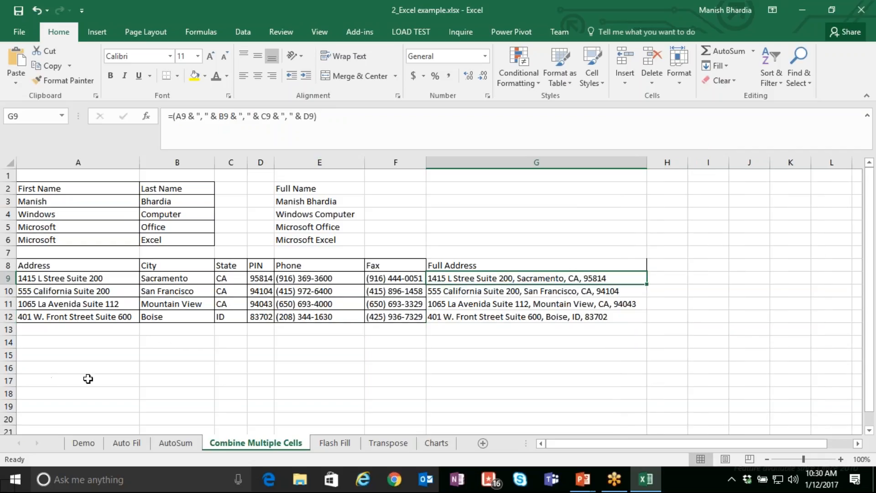
Step: Copy G9's formula text and paste it into G15, showing the Sacramento full address
click(342, 110)
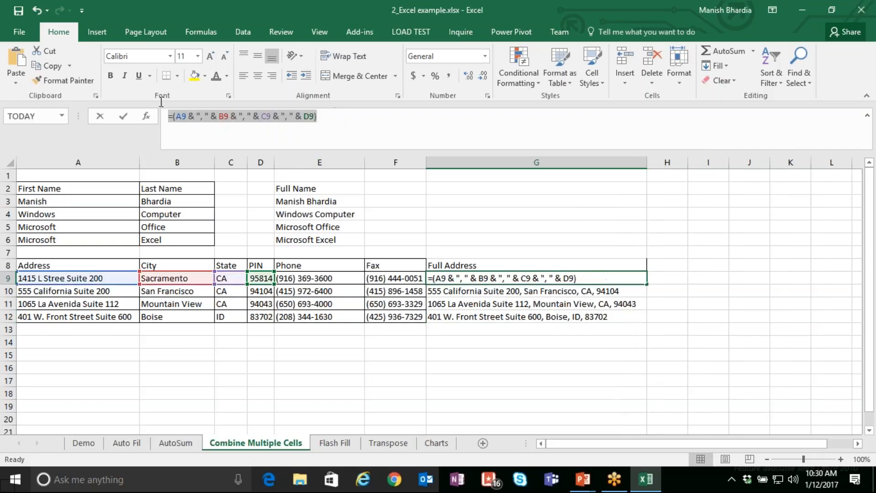
right_click(207, 115)
click(233, 139)
click(190, 355)
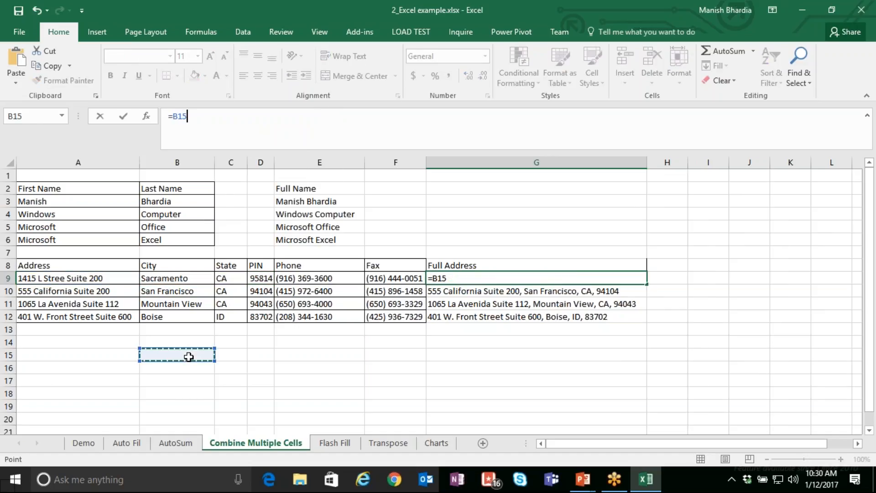
key(ctrl+v)
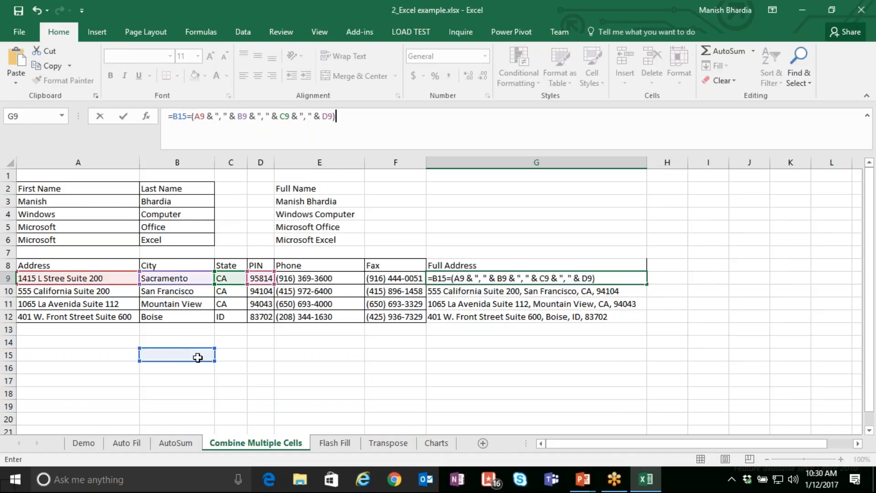
click(198, 357)
click(428, 354)
key(ctrl+v)
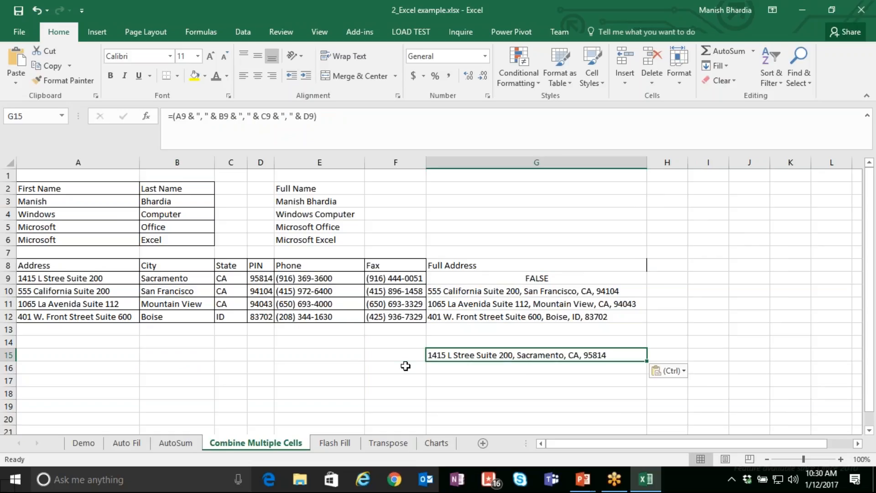
click(407, 368)
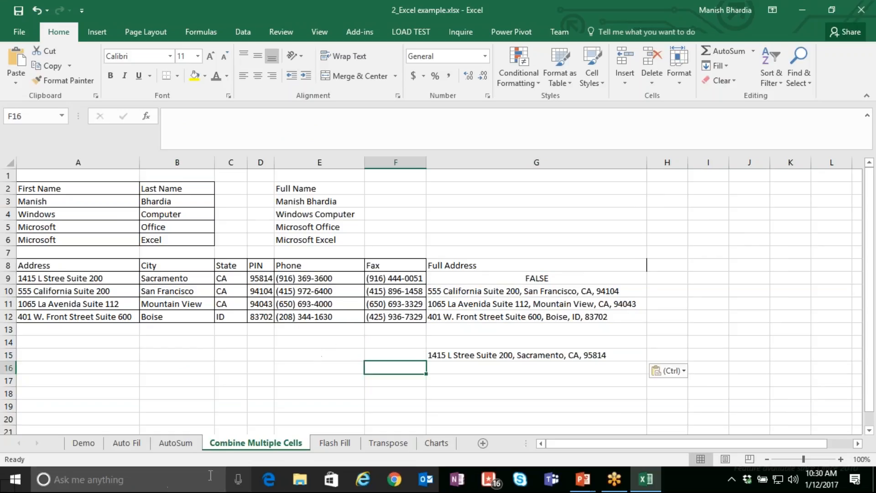
click(582, 480)
Step: Return to the slide show and advance to the 'Save time with Flash Fill' slide
click(651, 427)
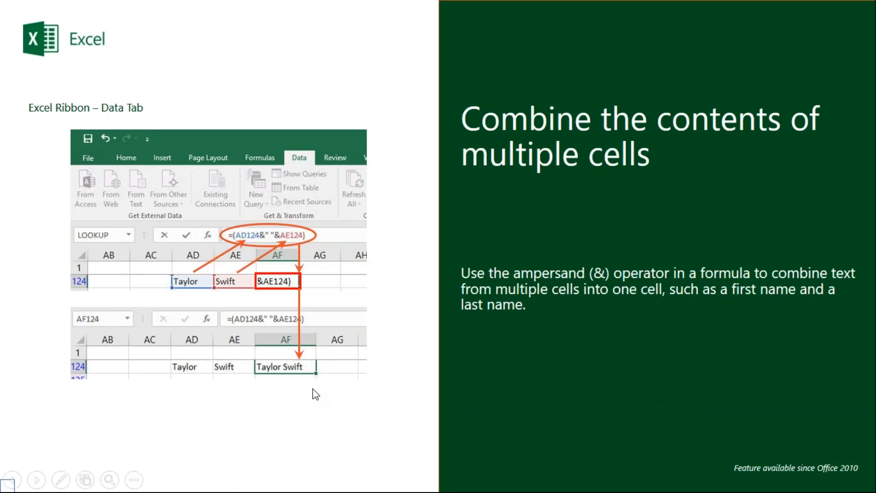
click(455, 192)
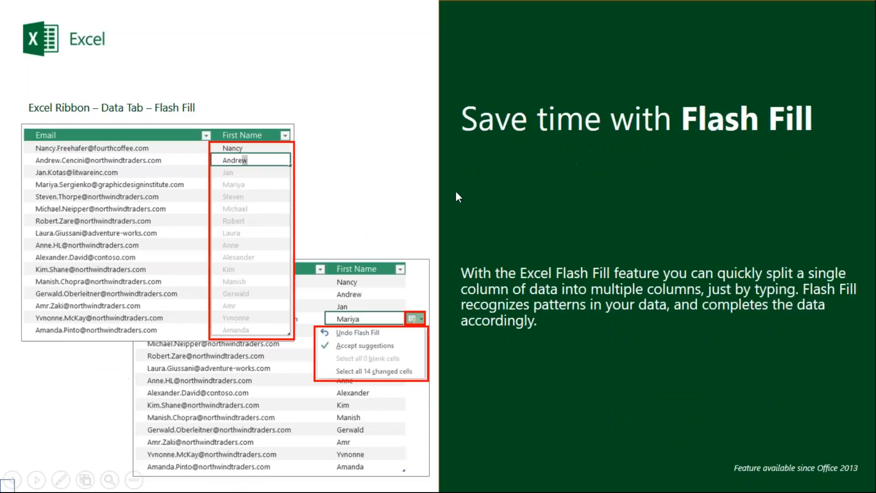
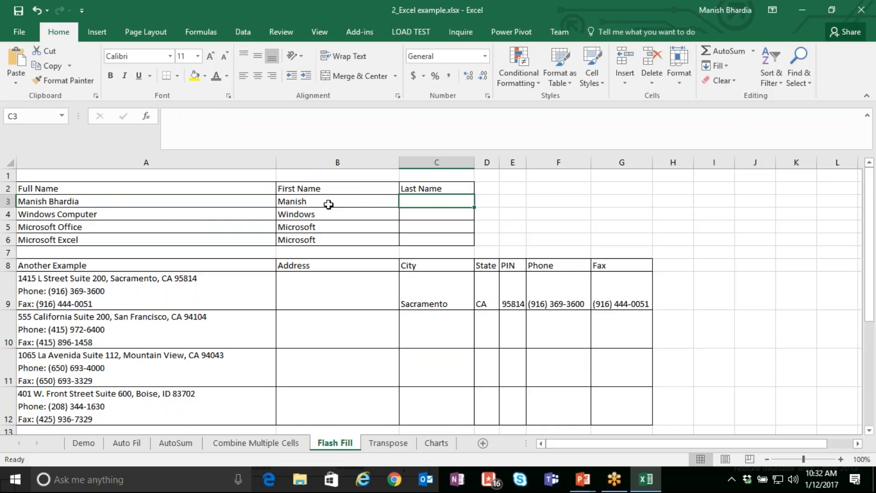
Step: Enter the first last name in C3, then Flash Fill C3:C6 to add Computer, Office and Excel
click(433, 202)
text(Bhardia)
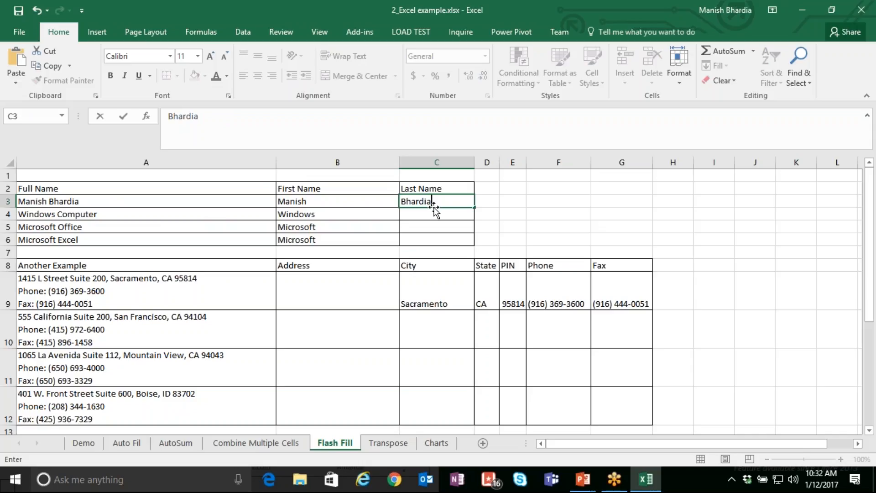
key(Return)
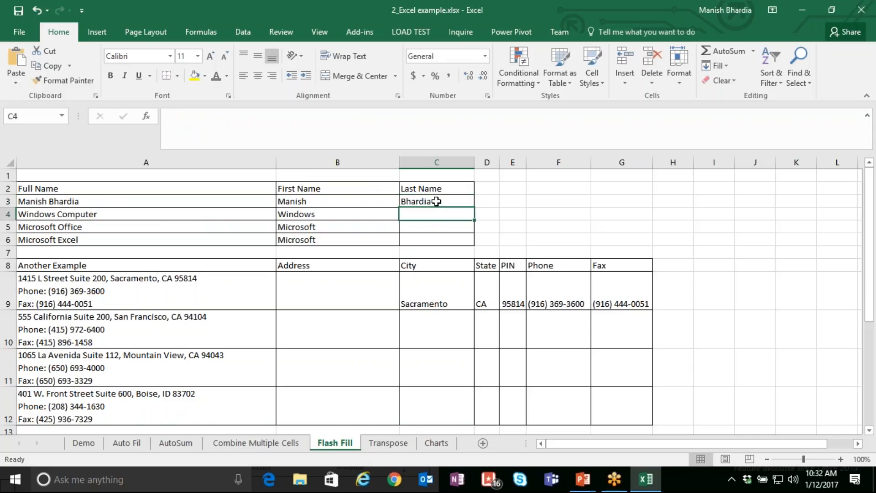
drag(436, 202, 442, 235)
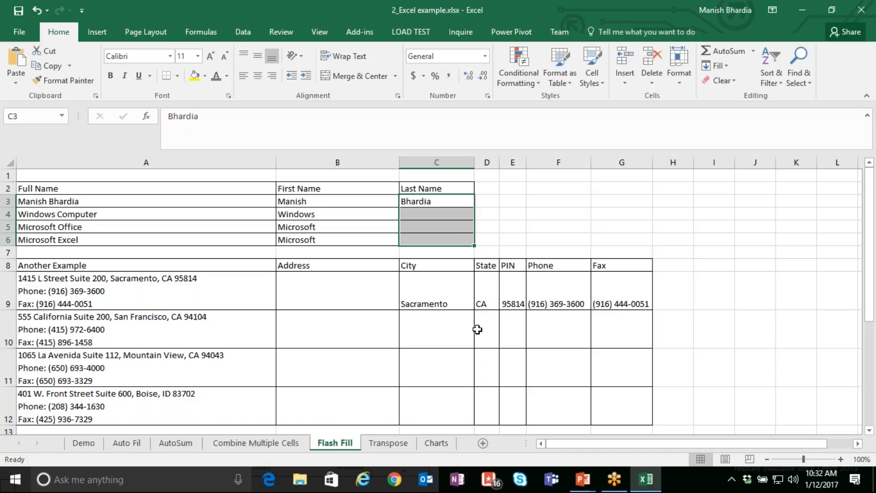
click(721, 67)
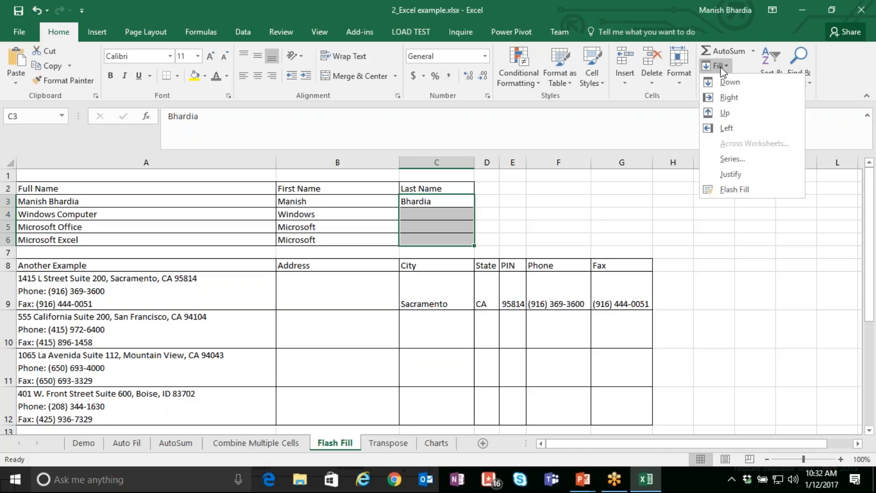
click(729, 188)
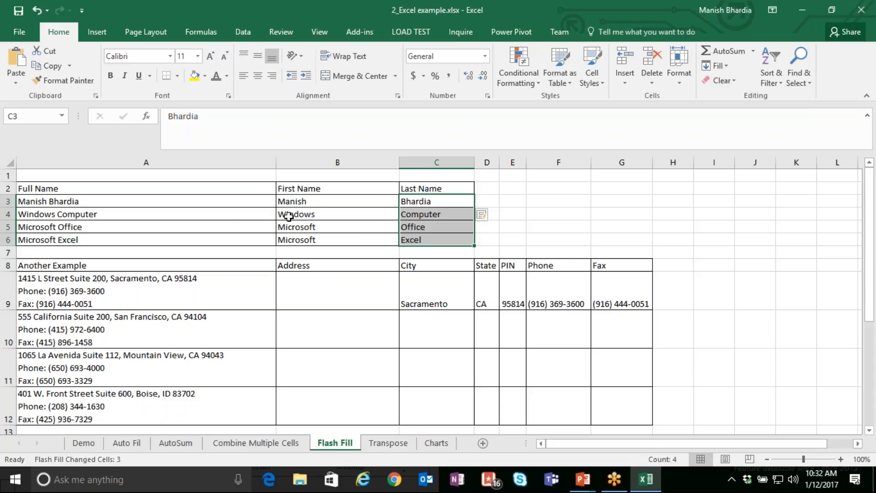
click(428, 214)
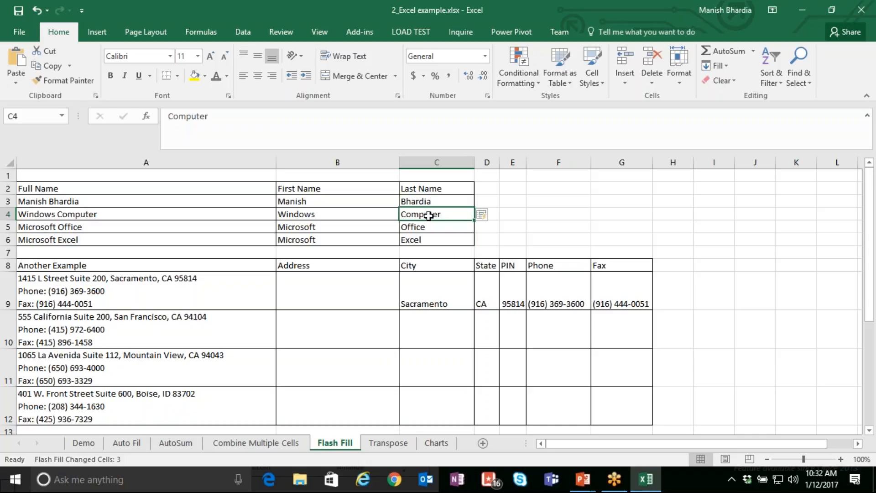
Step: Delete the Flash Filled last names from C4:C6
key(Delete)
key(Down)
key(Delete)
key(Down)
key(Delete)
key(Up)
key(Up)
key(Up)
Step: Retype example last names: the first person's last name in C3 and Computer in C4
click(428, 216)
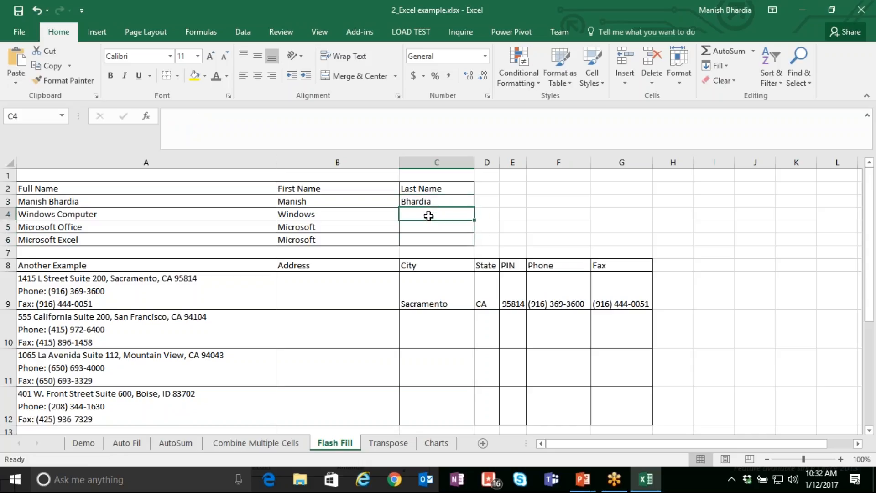
text(Computer)
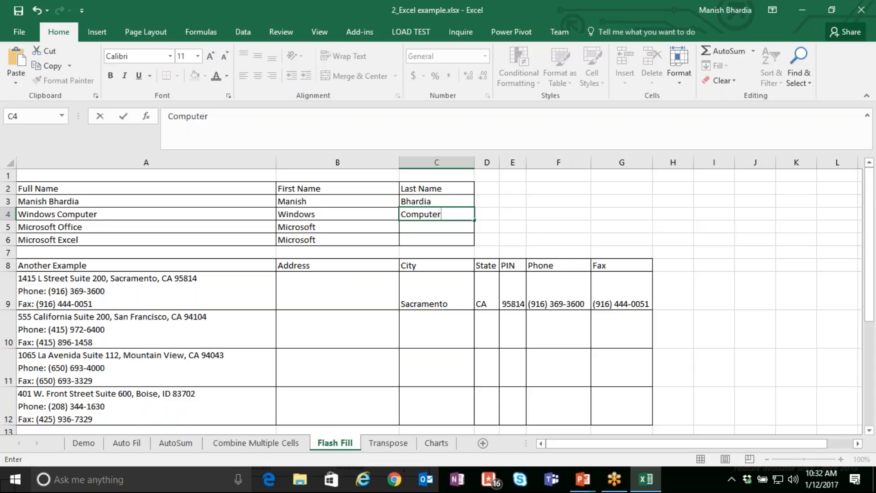
key(Return)
click(427, 214)
key(Delete)
key(Up)
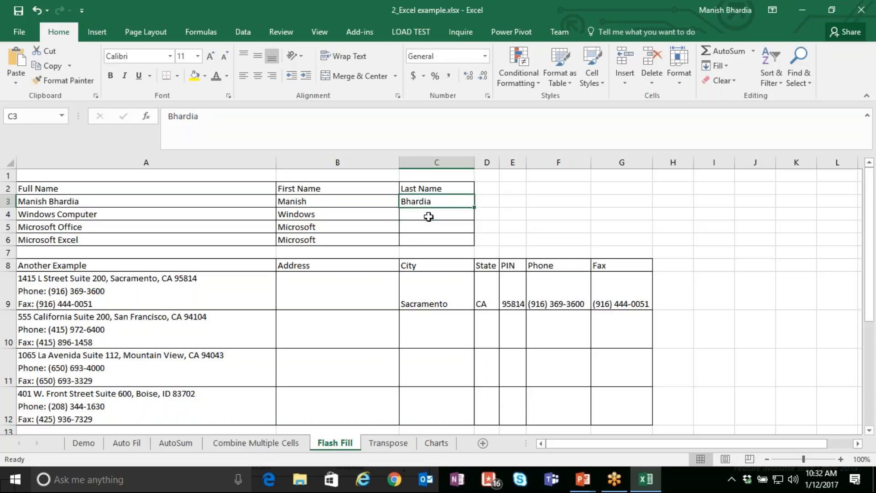
text(Bhardia)
key(Return)
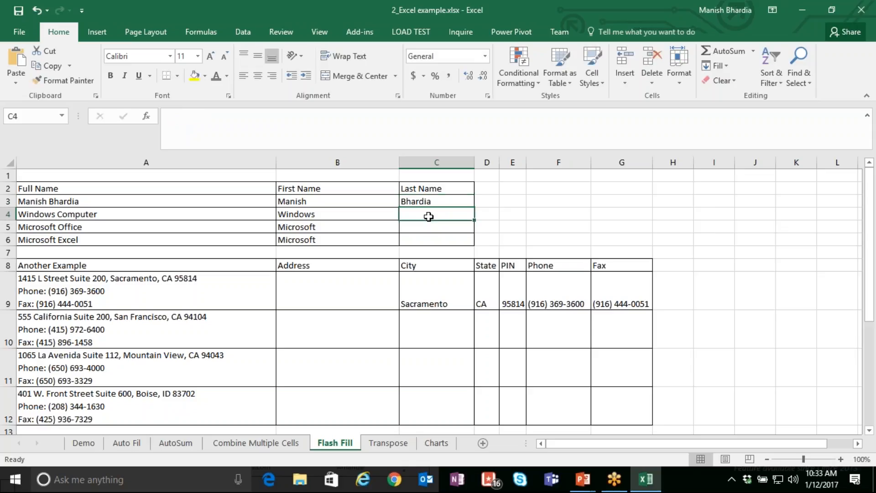
text(Computer)
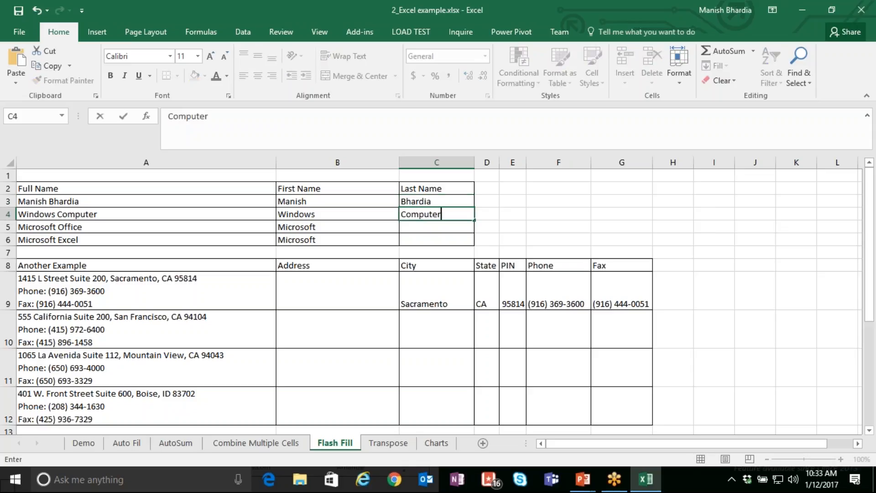
key(Return)
Step: Clear the example last names from C3 and C4
click(429, 216)
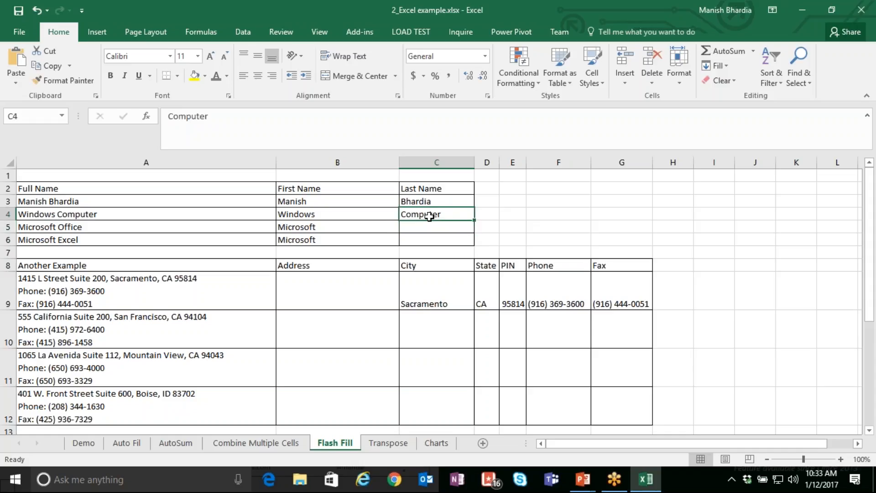
mouse_move(448, 198)
mouse_down()
mouse_move(442, 223)
mouse_move(440, 211)
mouse_up()
click(461, 213)
click(459, 204)
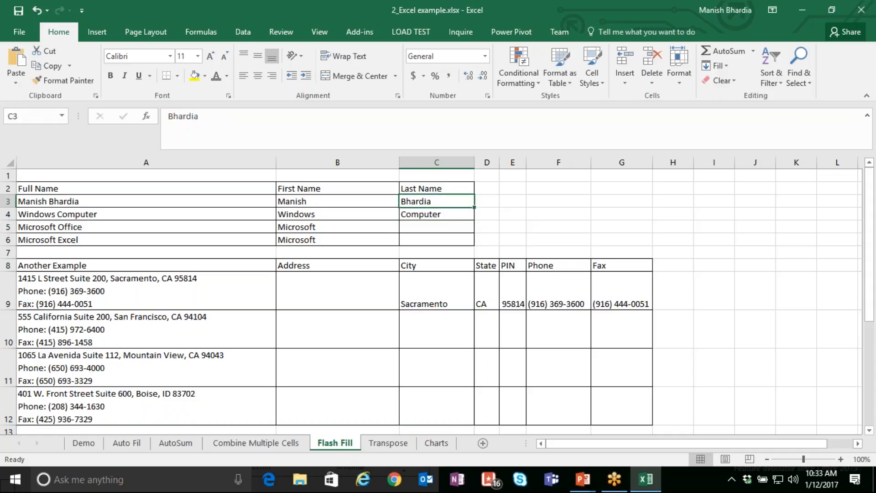
key(BackSpace)
key(Down)
key(BackSpace)
key(Up)
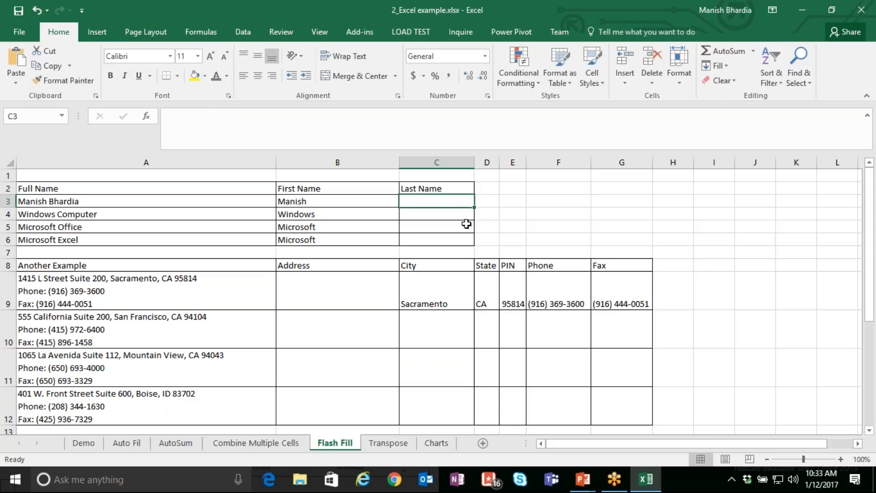
Step: Enter the last name in C3, start 'C' in C4, and accept the Flash Fill preview
text(Bhardia)
key(Return)
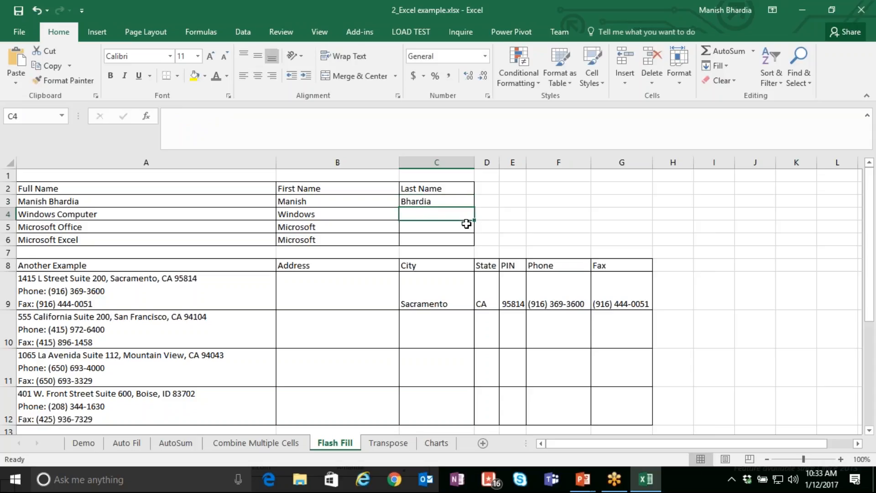
text(Computer)
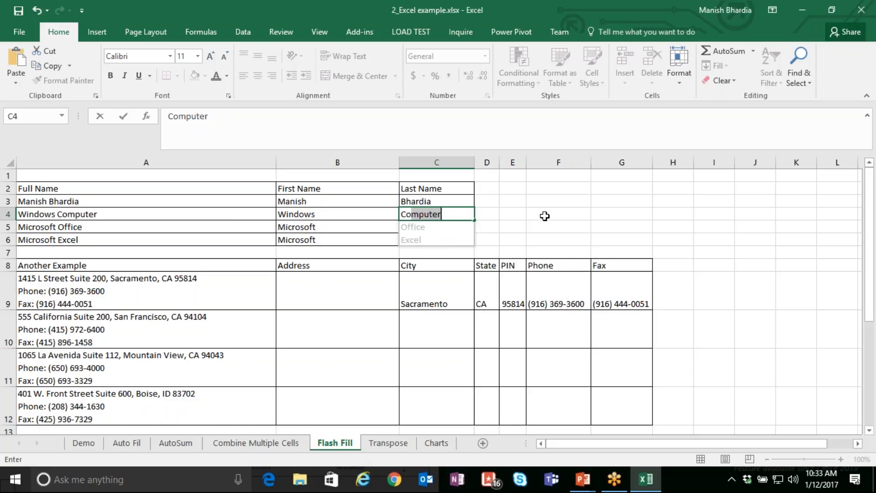
key(Return)
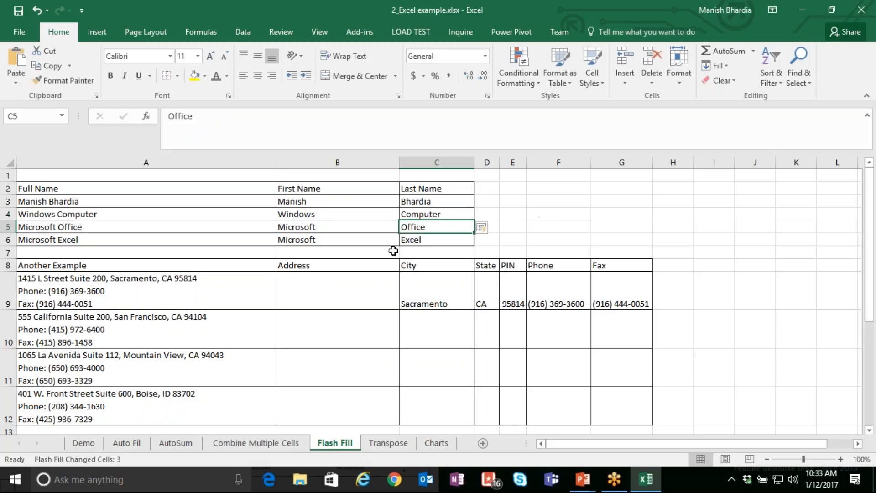
click(379, 307)
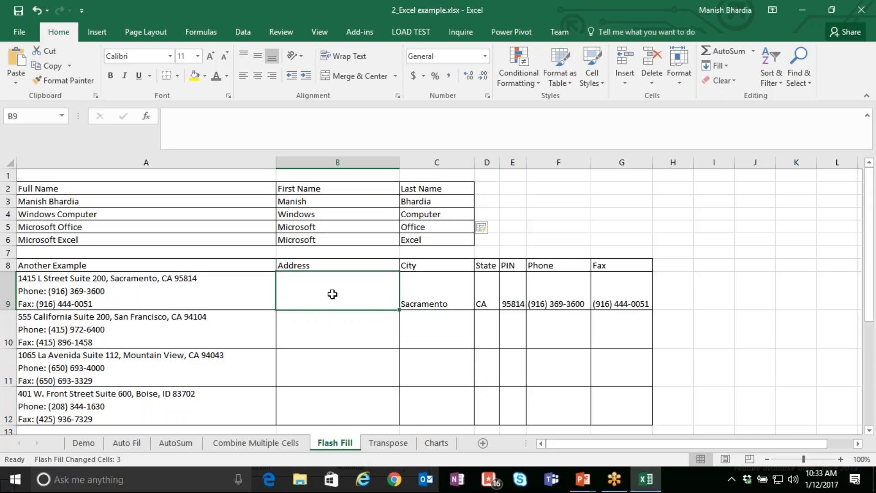
Step: Enter the street-address line from A9's multi-line address into B9 as the example
click(152, 305)
drag(257, 142, 151, 105)
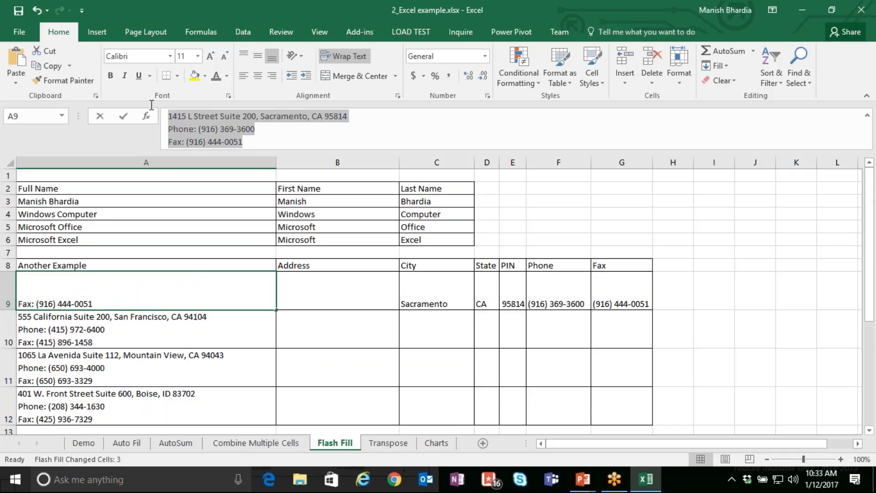
click(321, 302)
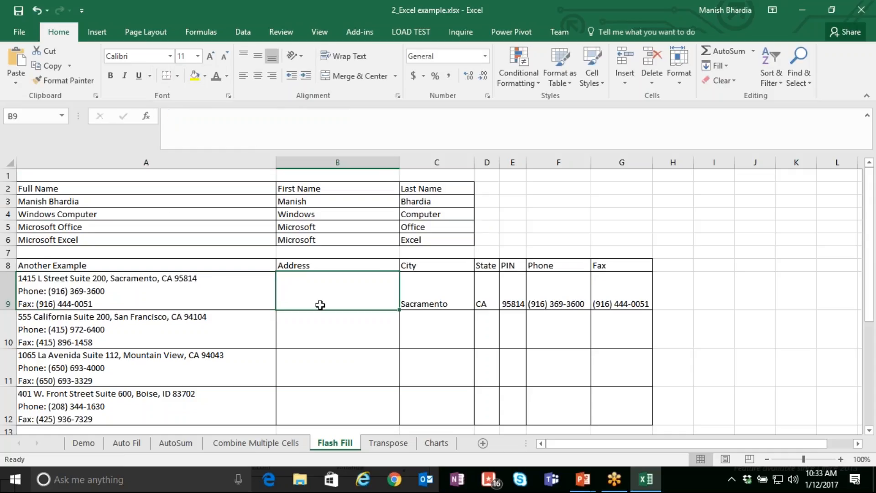
click(120, 305)
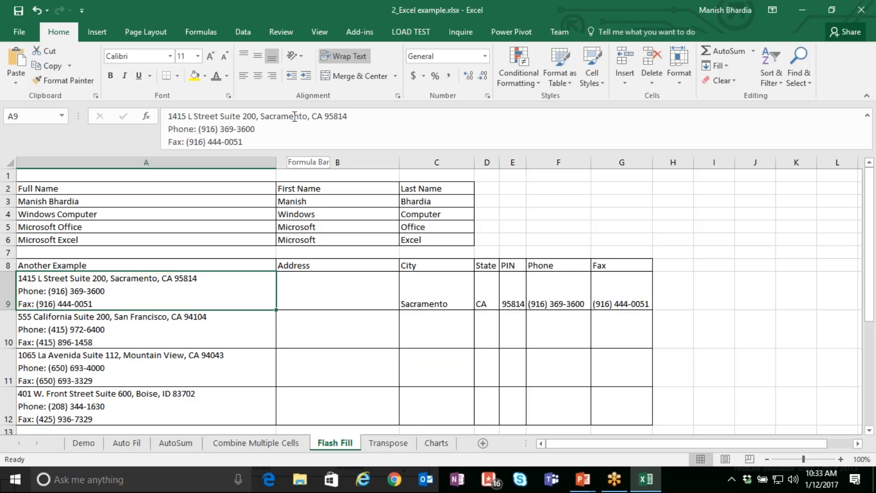
click(318, 288)
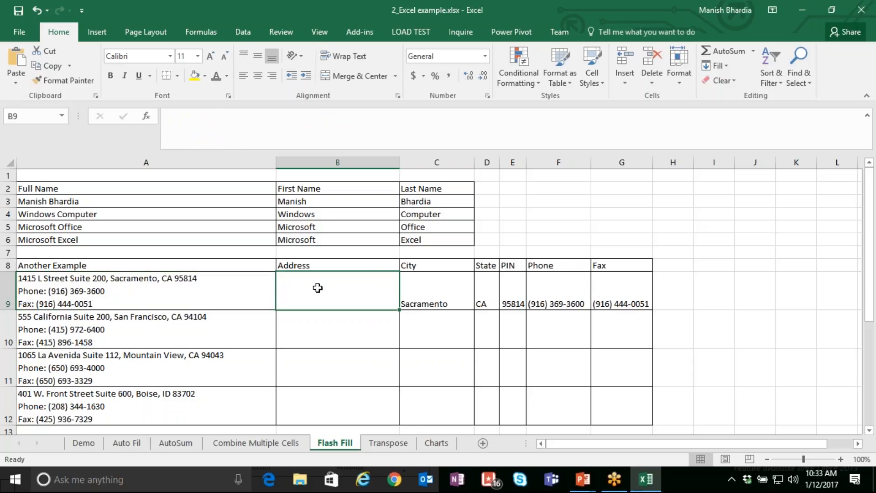
text(1415 L Str)
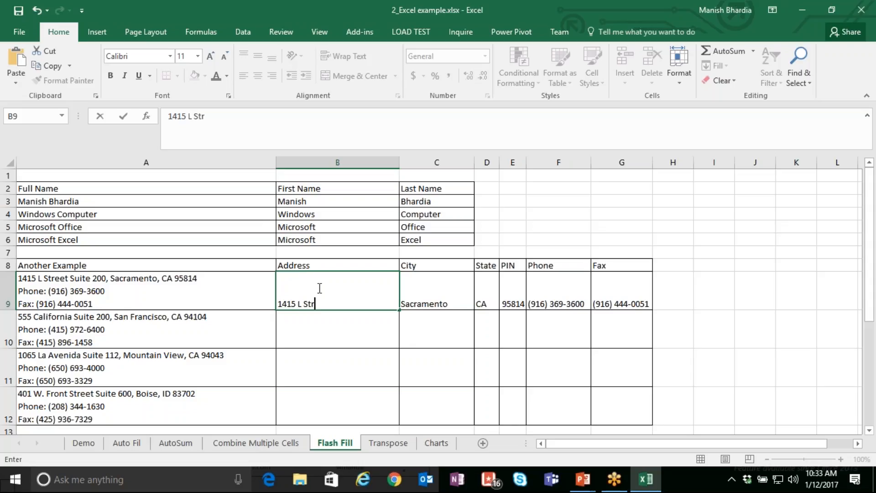
text(eet Suite 200)
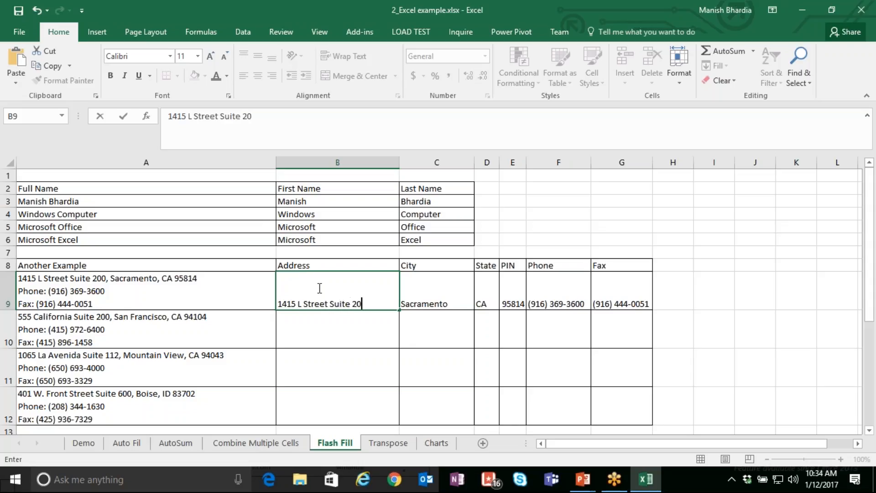
key(Return)
click(319, 279)
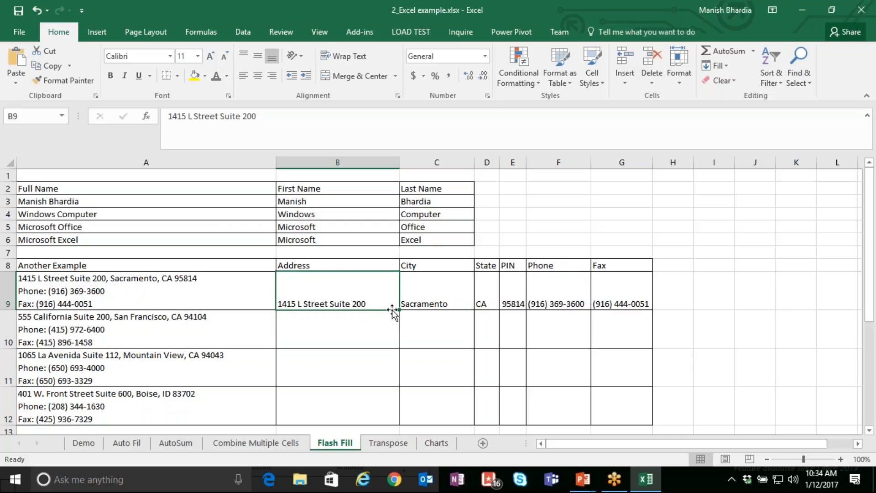
Step: Select B9:B12 and Flash Fill the street addresses into B10:B12
click(375, 400)
click(718, 66)
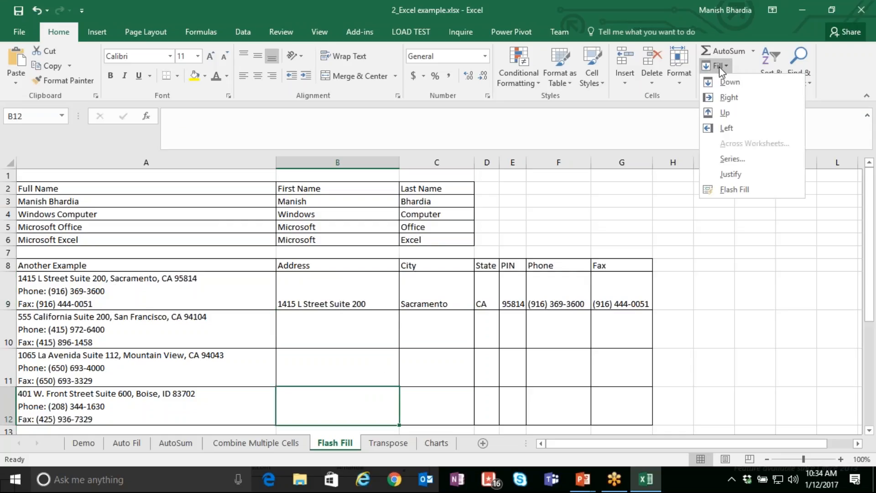
click(718, 84)
click(348, 287)
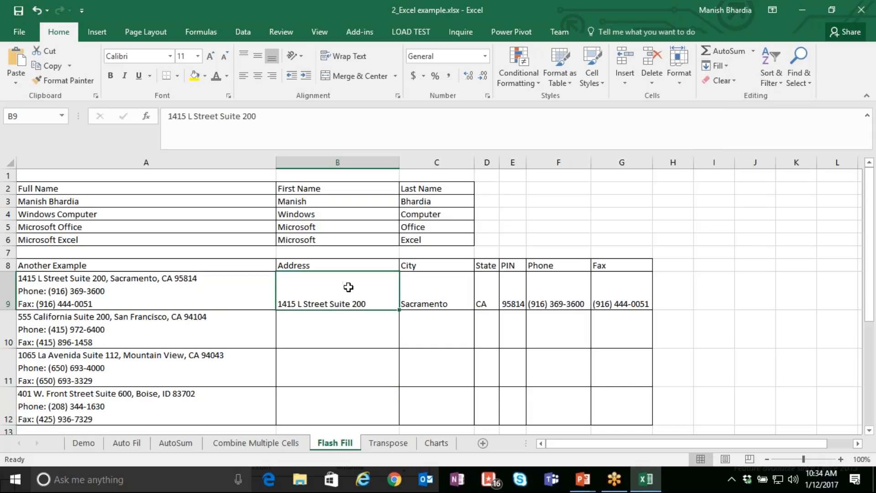
shift+click(356, 407)
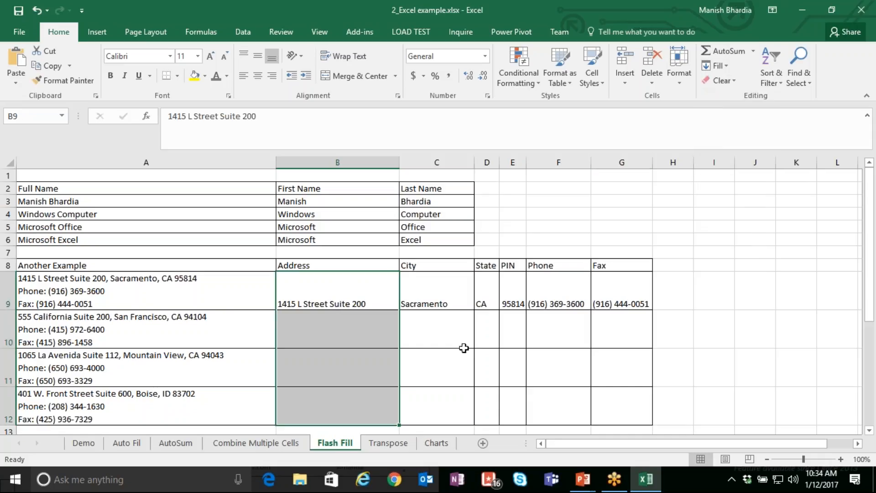
right_click(401, 424)
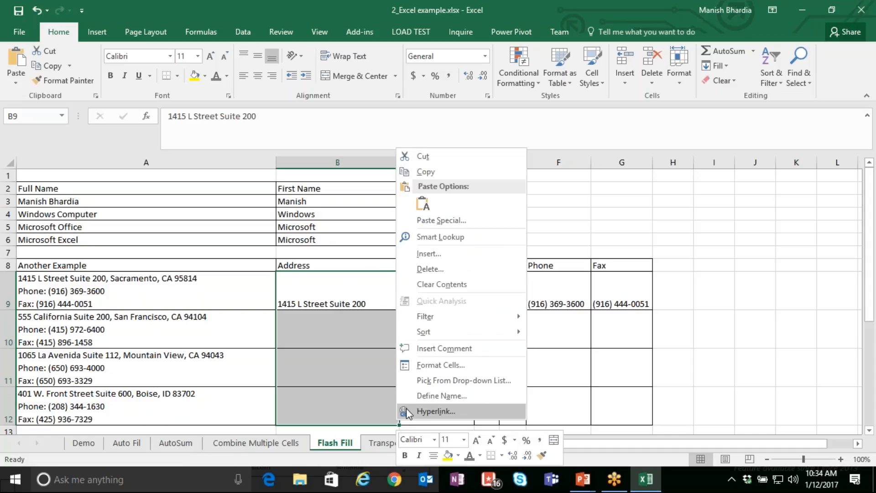
mouse_move(456, 321)
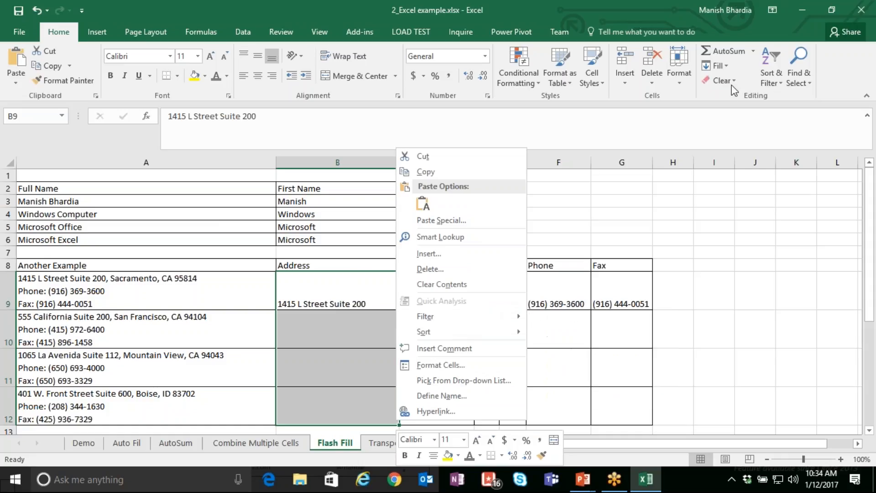
click(717, 67)
click(718, 67)
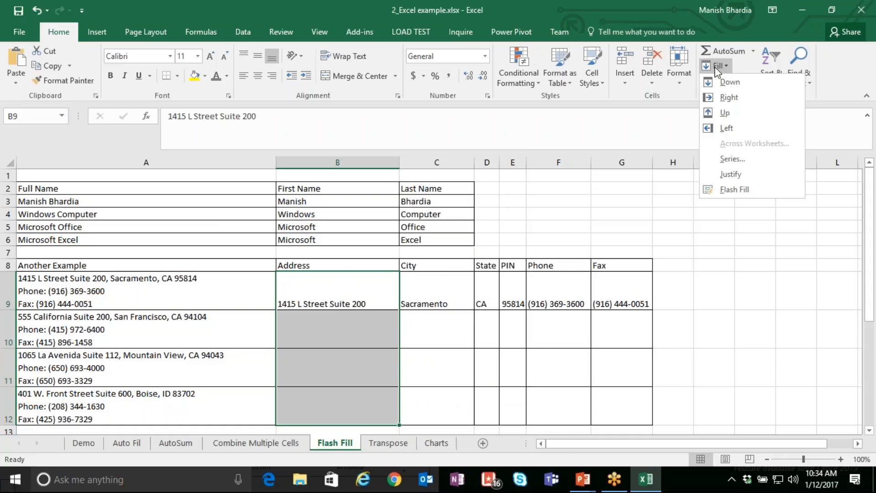
click(735, 190)
drag(449, 292, 471, 391)
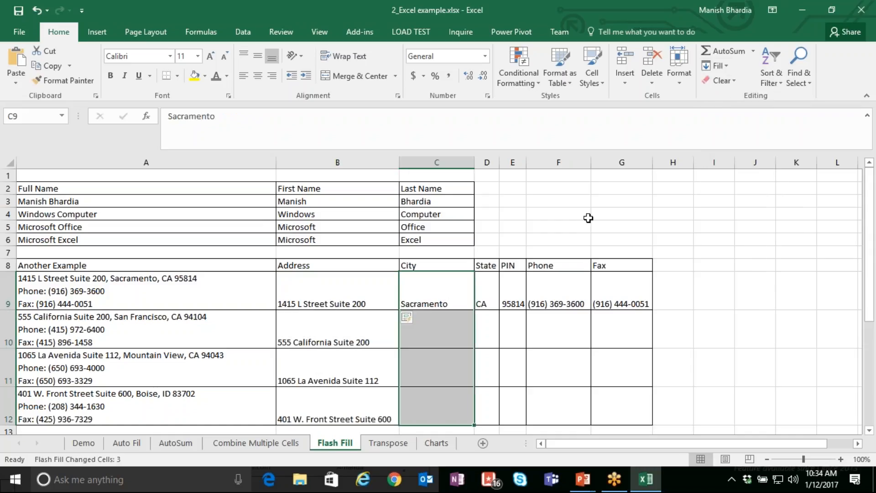
Step: Flash Fill the City and State columns for rows 10–12 from row 9's examples
click(409, 317)
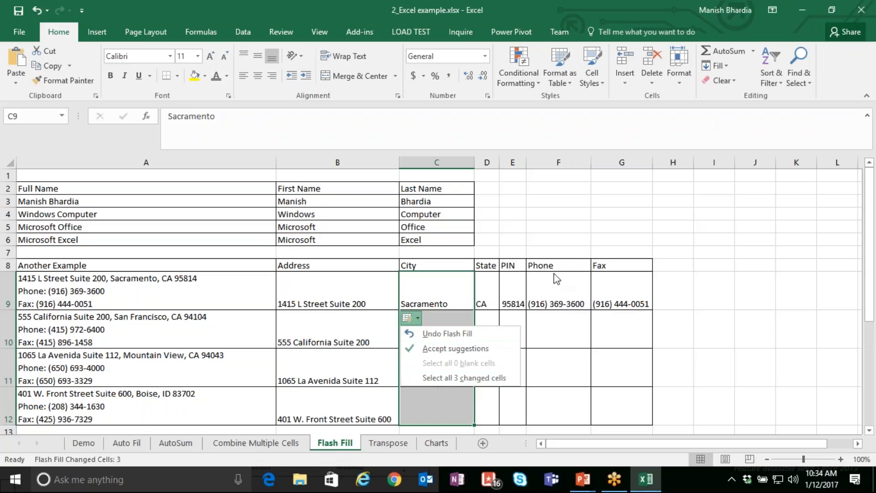
click(554, 269)
click(443, 298)
drag(444, 297, 450, 401)
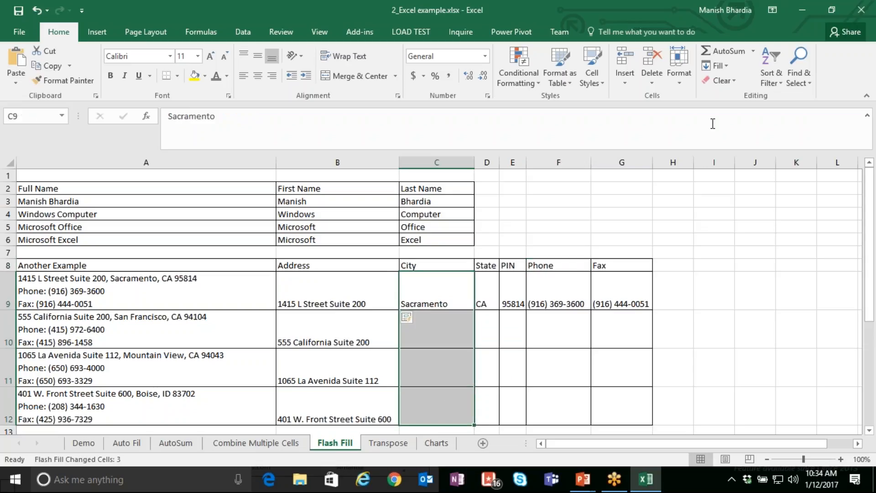
click(718, 66)
click(732, 189)
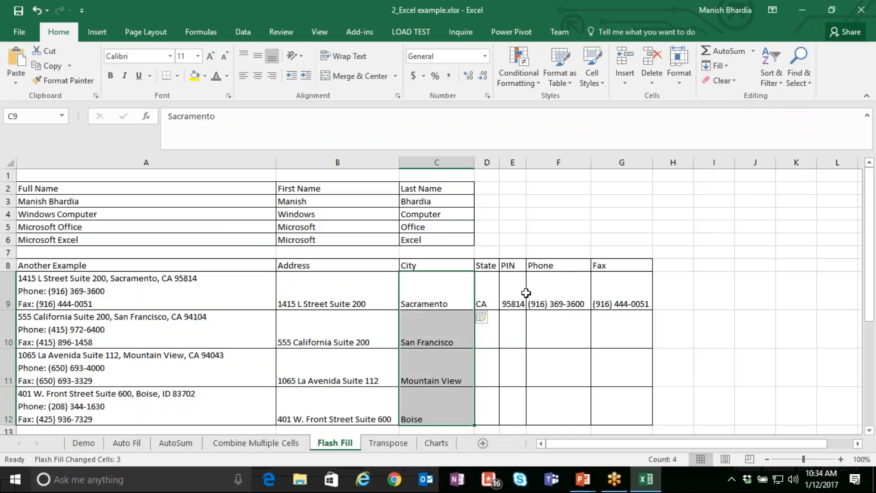
click(487, 321)
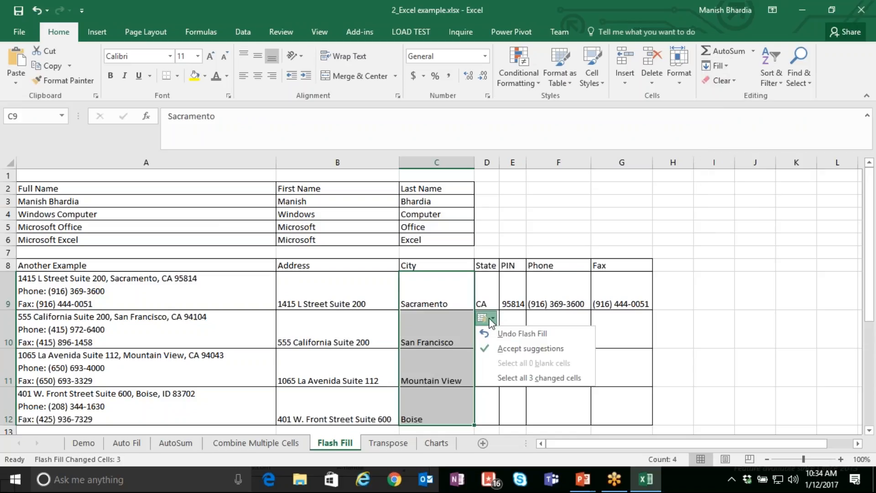
click(502, 348)
drag(487, 305, 486, 413)
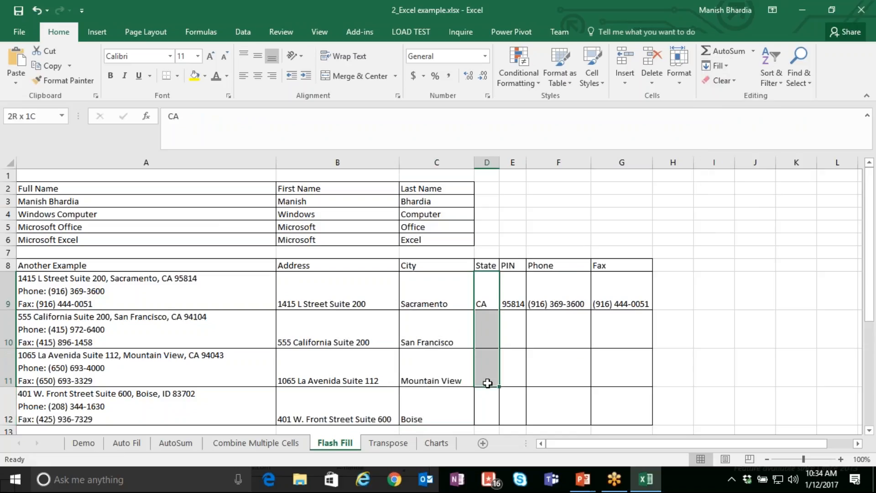
click(726, 64)
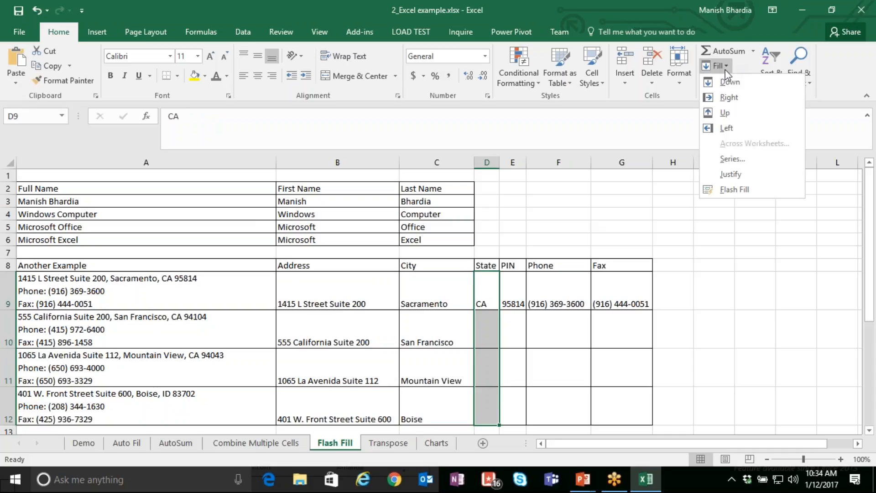
click(738, 184)
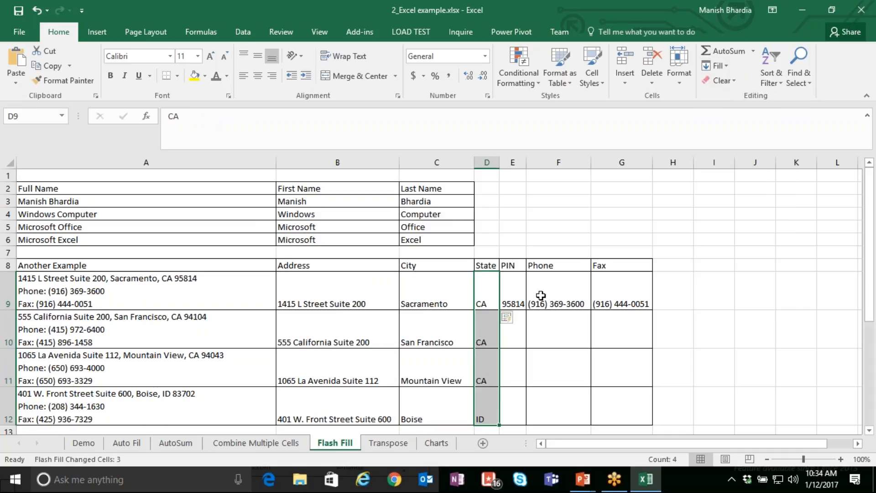
Step: Flash Fill the PIN, Phone and Fax columns for rows 10–12
drag(512, 303, 516, 413)
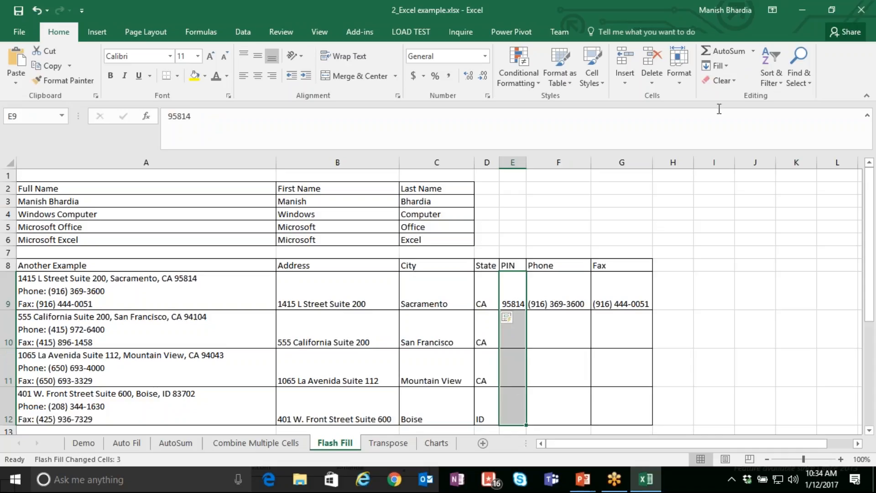
click(726, 65)
click(735, 187)
drag(562, 301, 570, 400)
click(717, 71)
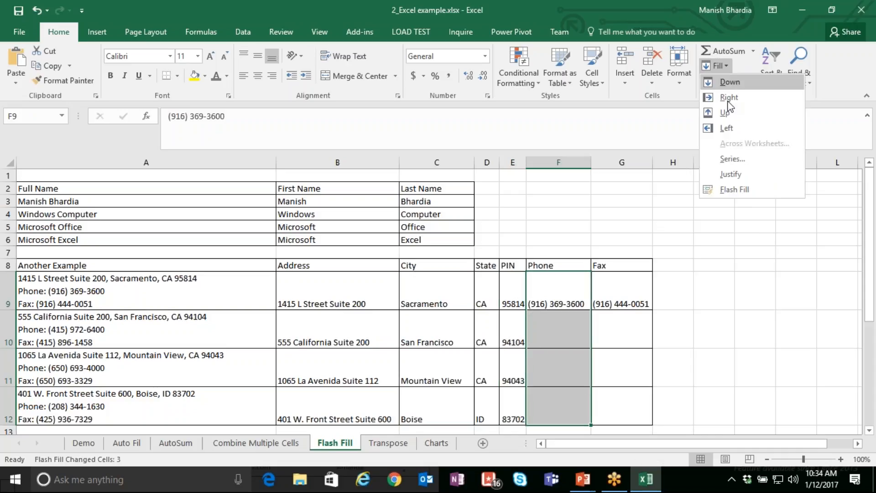
click(734, 190)
drag(614, 282, 618, 412)
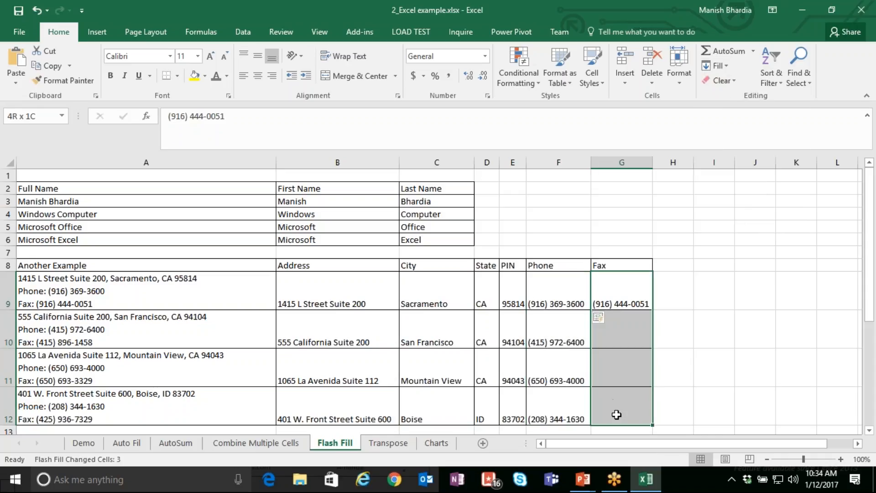
click(720, 67)
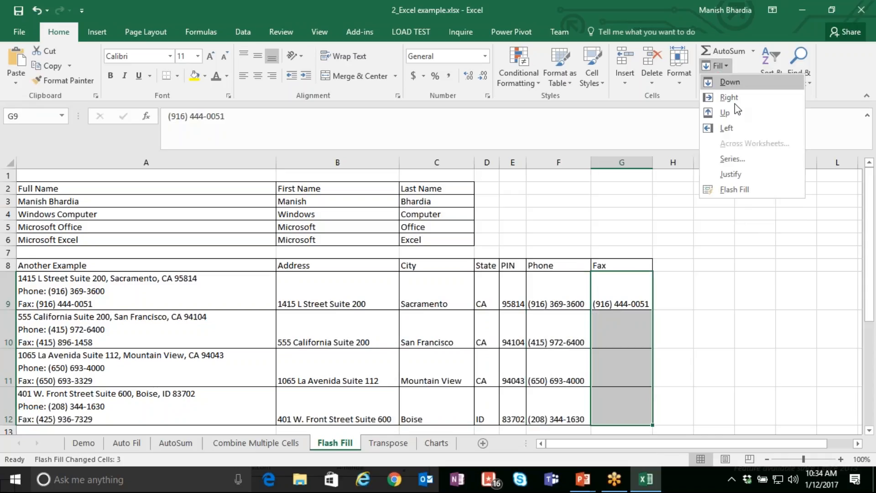
click(735, 190)
click(660, 273)
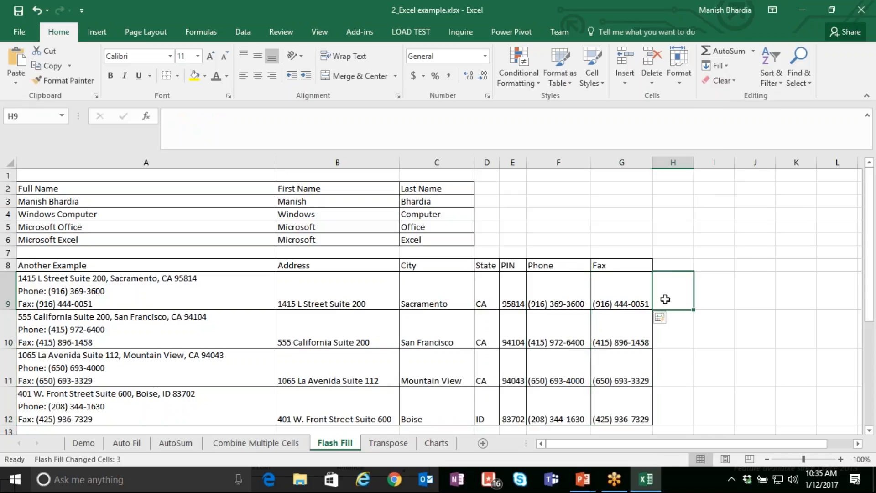
Step: Review the split results in B9:G12, then return to the PowerPoint slide show and advance
click(85, 292)
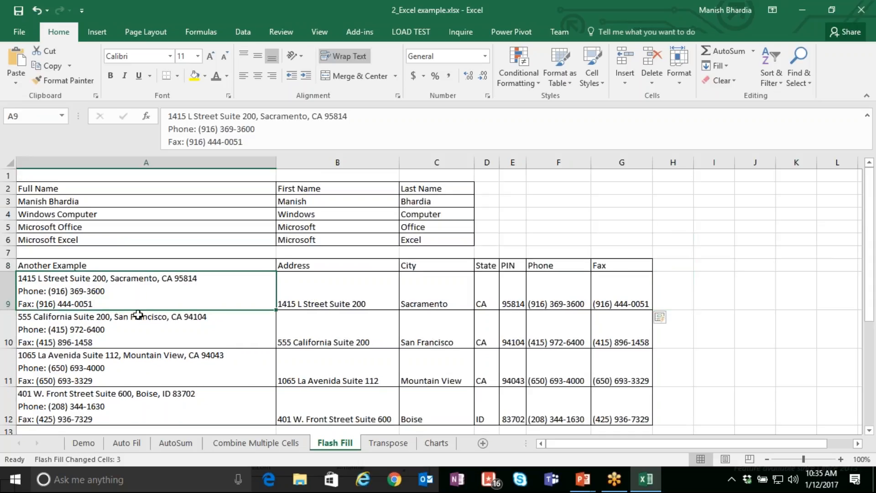
drag(313, 289, 617, 402)
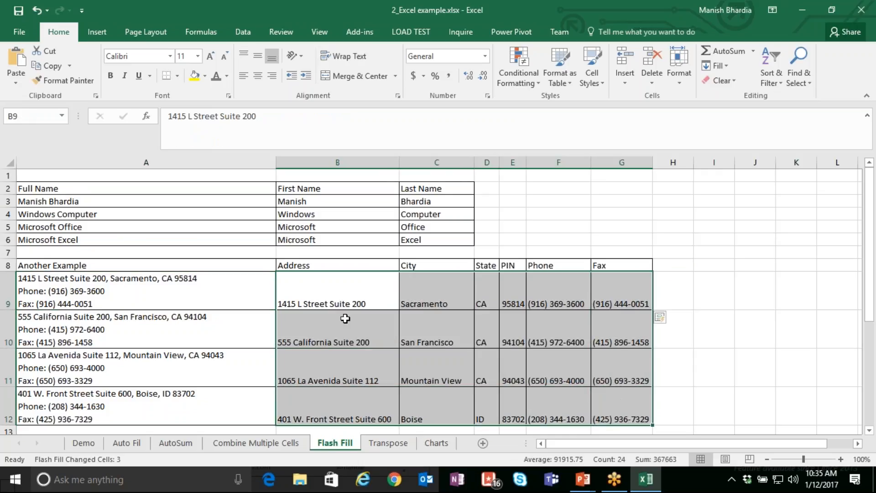
click(345, 313)
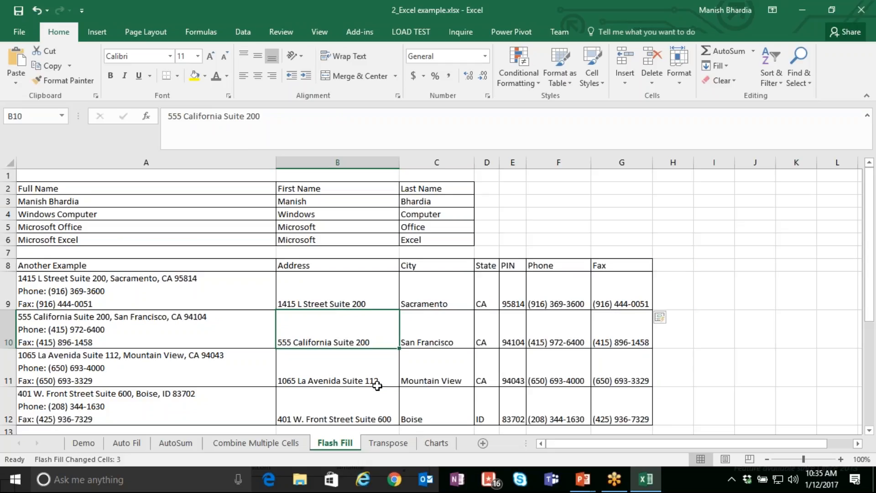
key(alt+Tab)
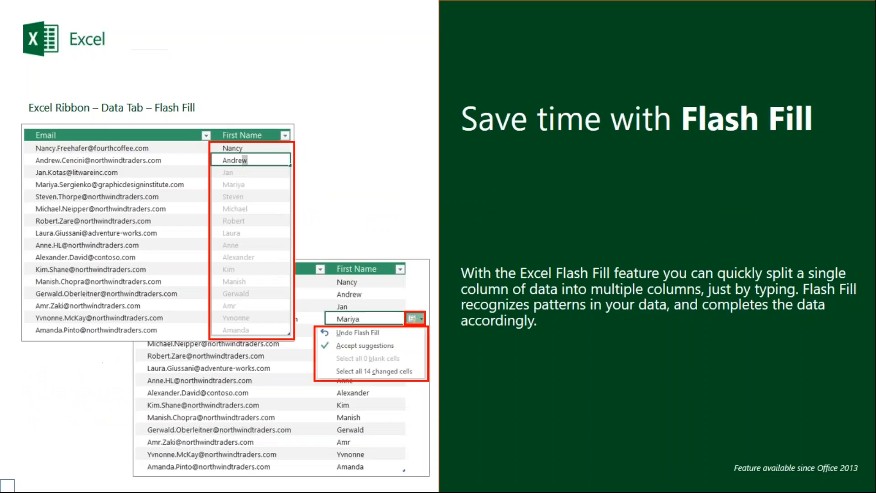
click(510, 245)
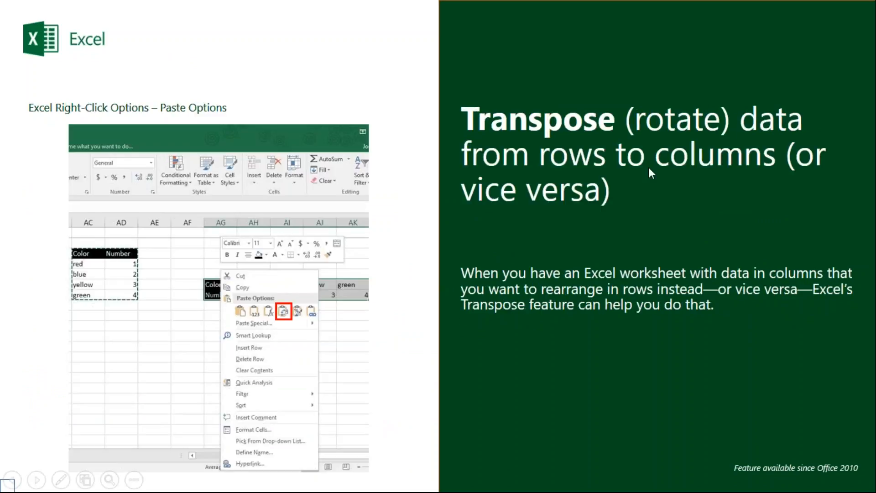
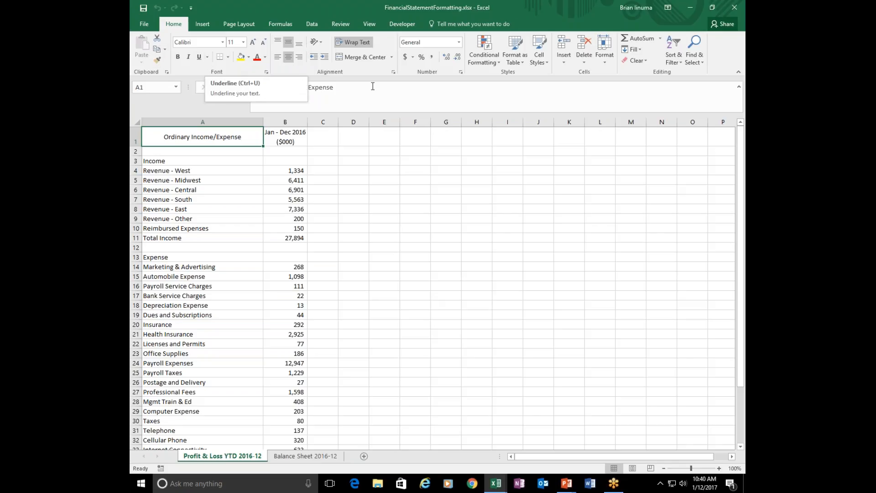
Step: Show the Page Layout commands for the finished Profit & Loss YTD 2016-12 sheet
click(236, 27)
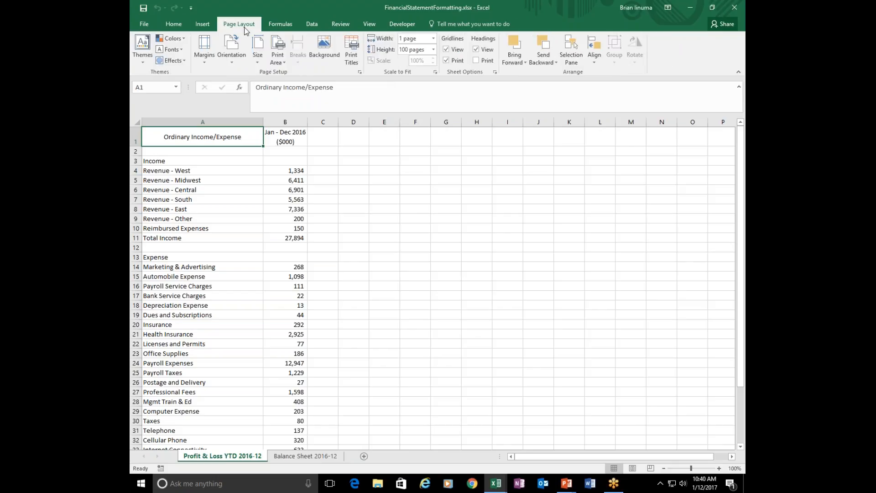
Step: Review page setup: fit to 1 page wide, 0.75/0.7 margins, centred horizontally
click(360, 72)
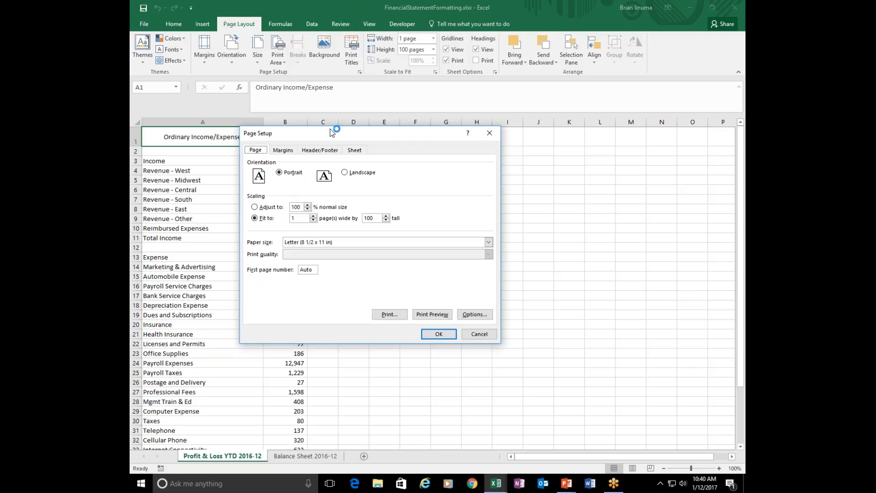
drag(331, 136, 284, 110)
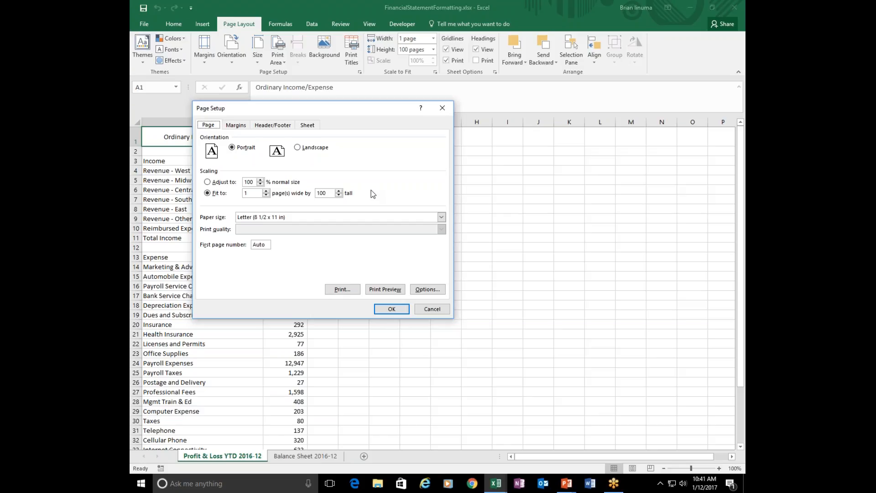
click(236, 126)
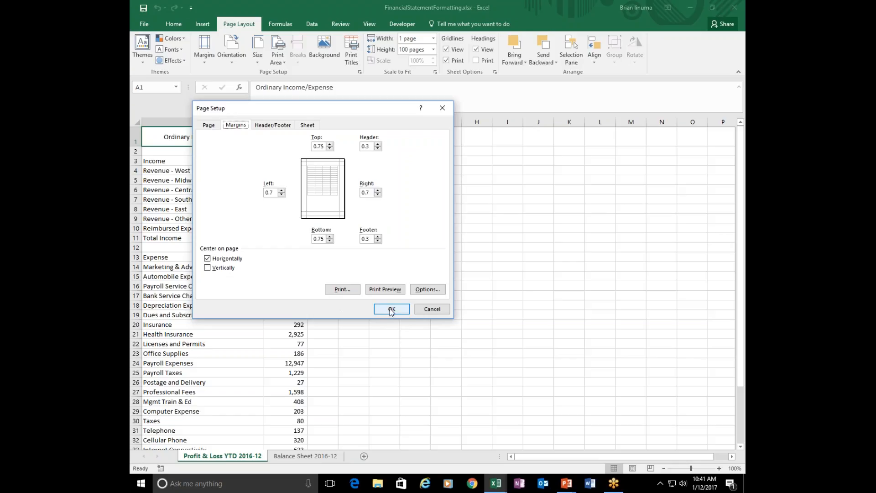
Step: Make the 'SCORE Workshop Example' centre header bold 12 pt; keep the file name, page, date footer
click(273, 123)
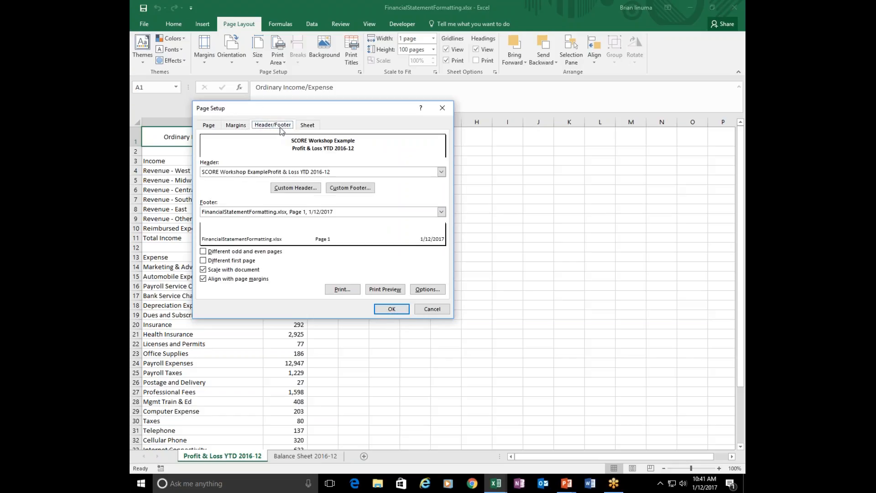
click(302, 189)
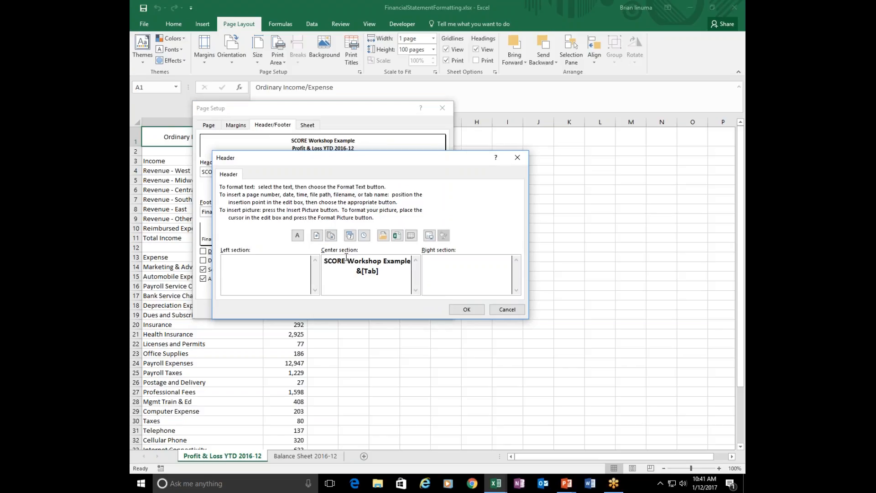
click(371, 273)
drag(382, 274, 341, 246)
click(297, 235)
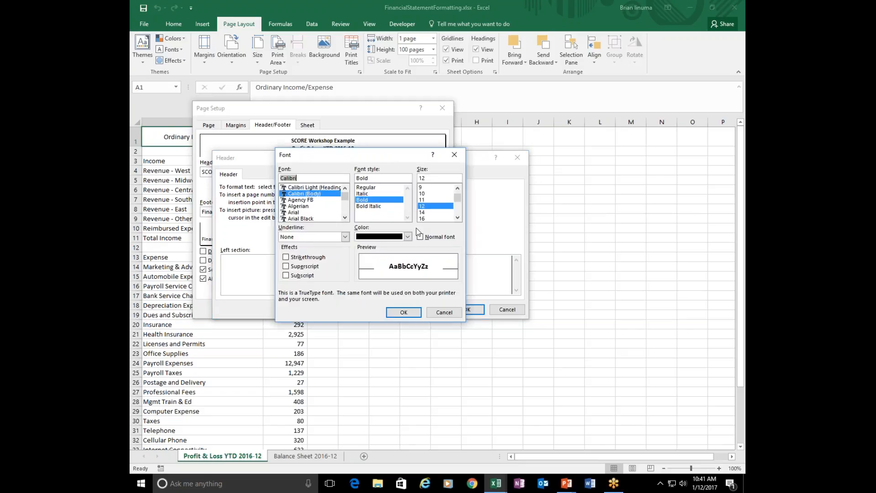
click(404, 312)
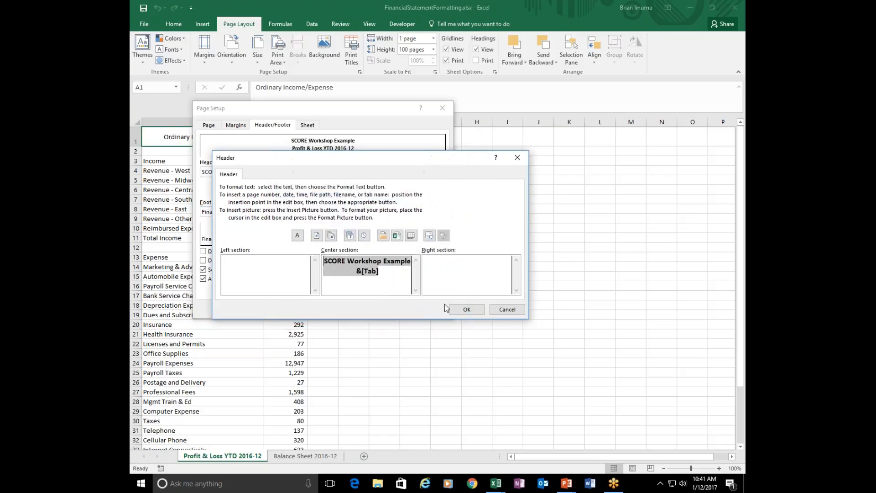
click(466, 309)
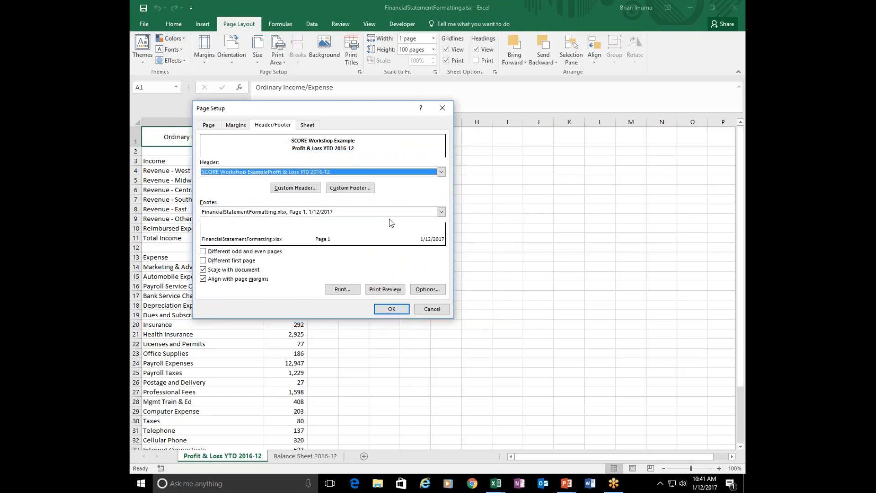
click(355, 191)
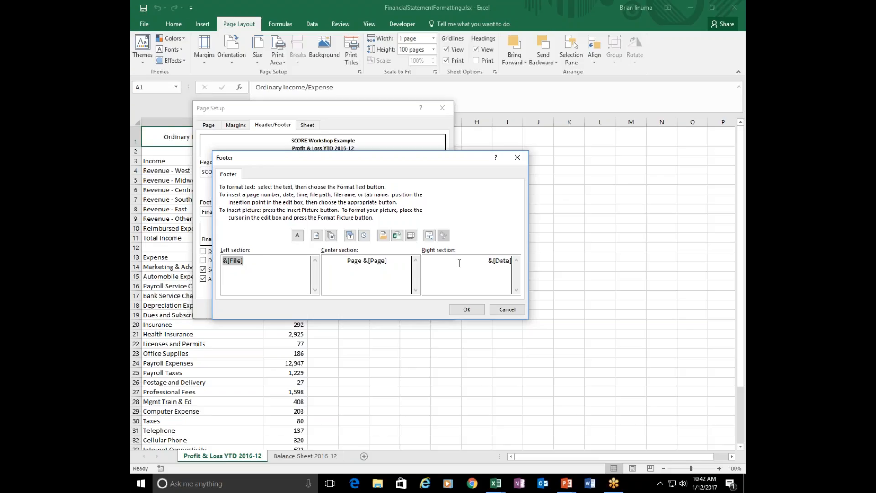
click(475, 314)
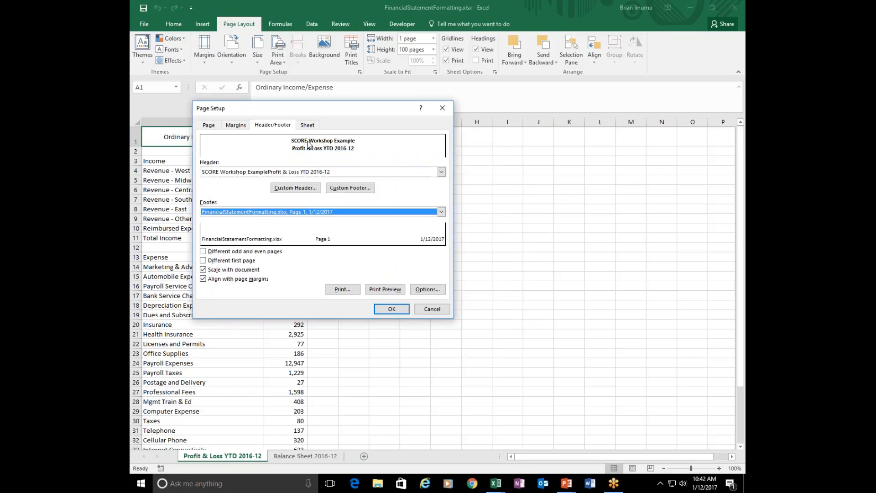
Step: Repeat row $1:$1 at the top of every printed page, print gridlines, and apply
click(308, 126)
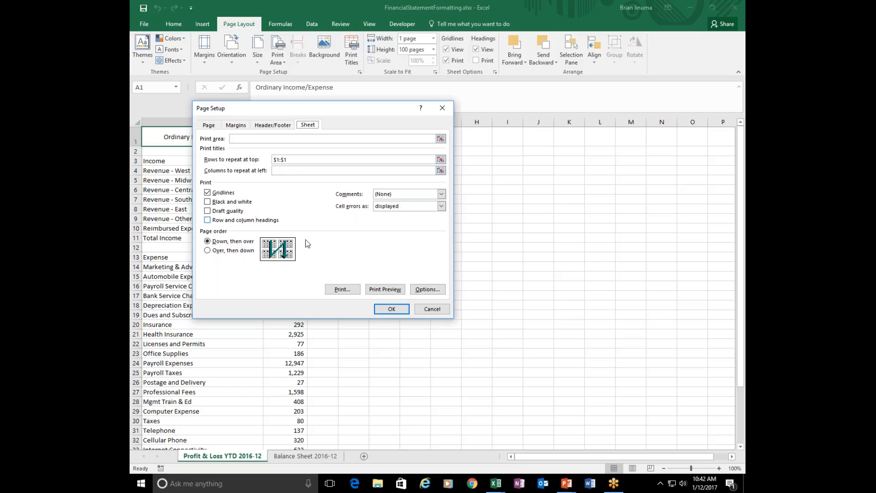
click(425, 311)
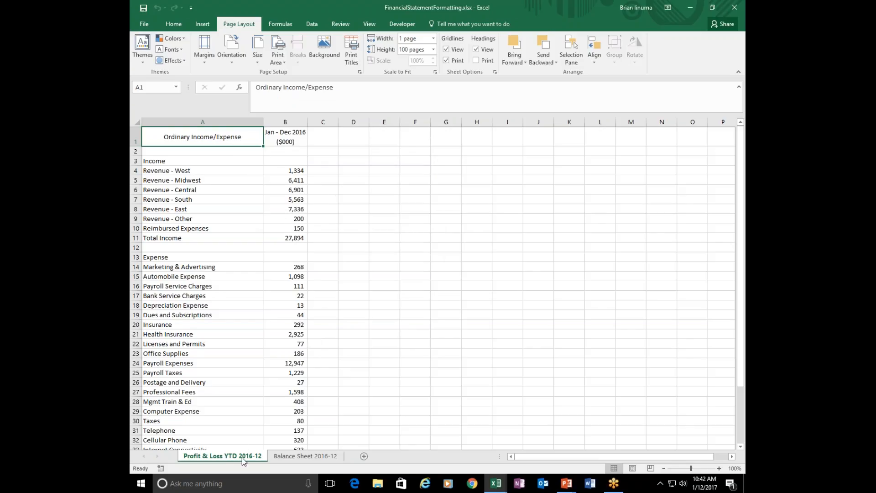
click(141, 24)
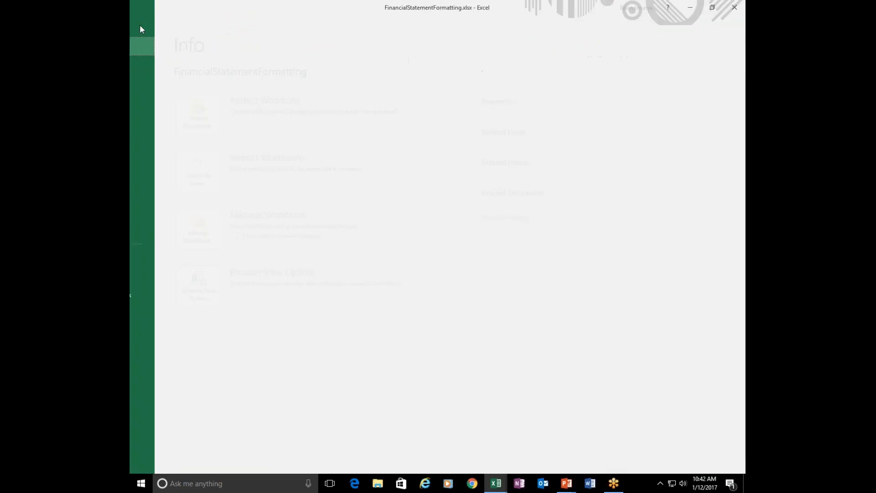
Step: Print the entire workbook and preview the Profit & Loss and Balance Sheet pages
click(148, 159)
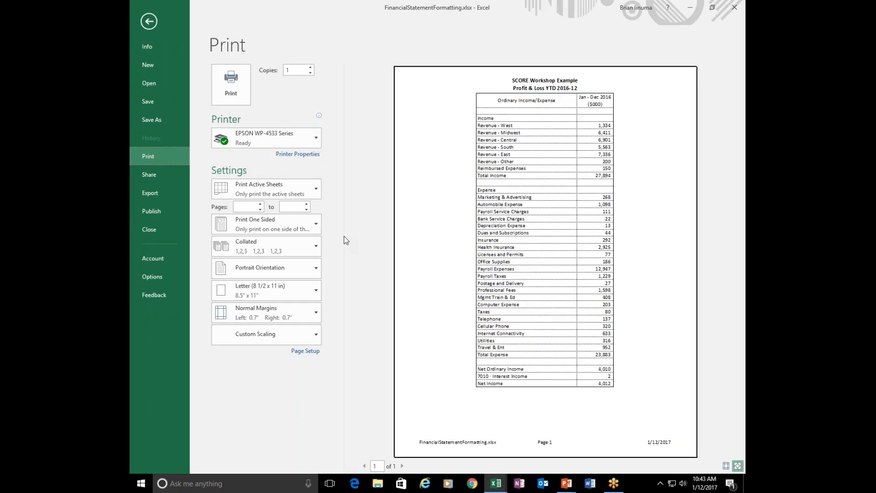
click(275, 192)
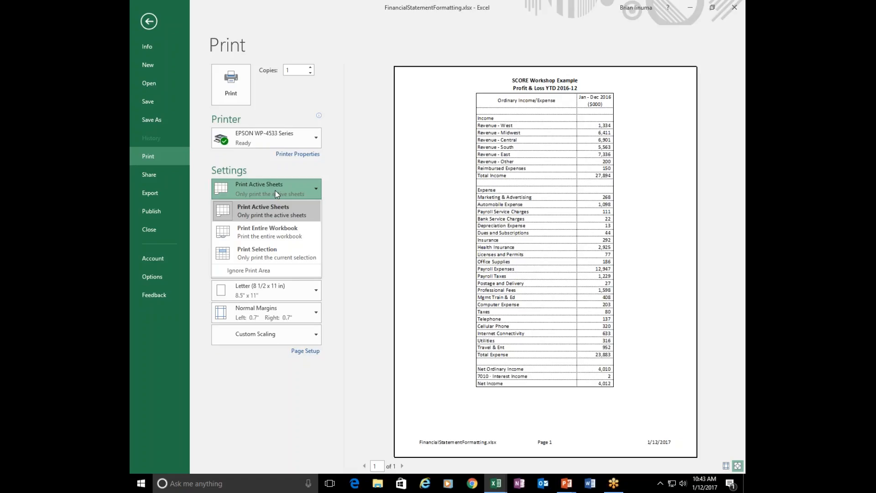
click(269, 226)
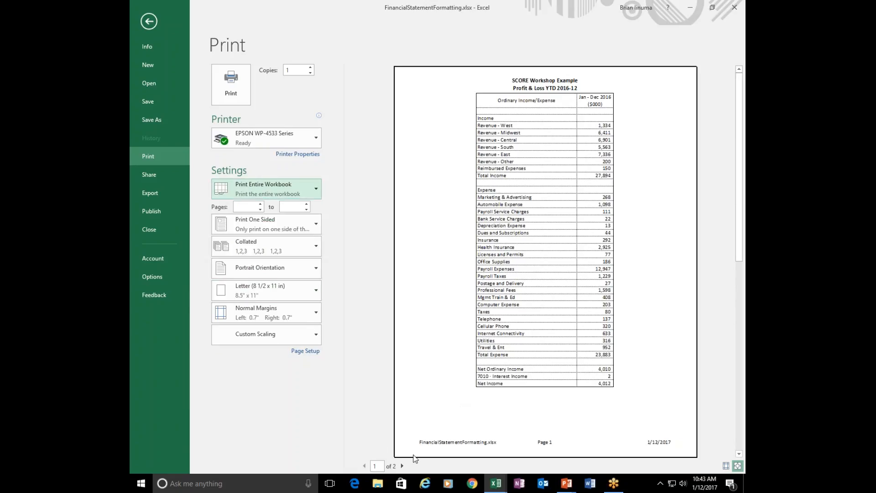
click(402, 466)
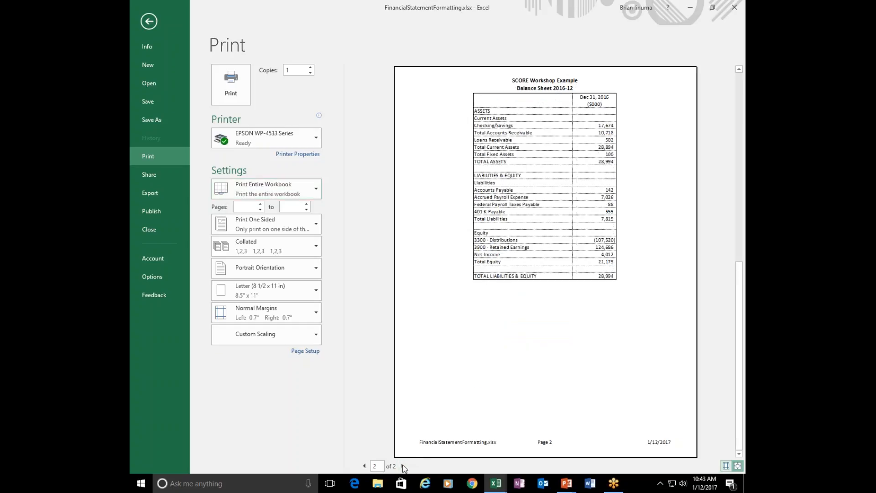
click(364, 466)
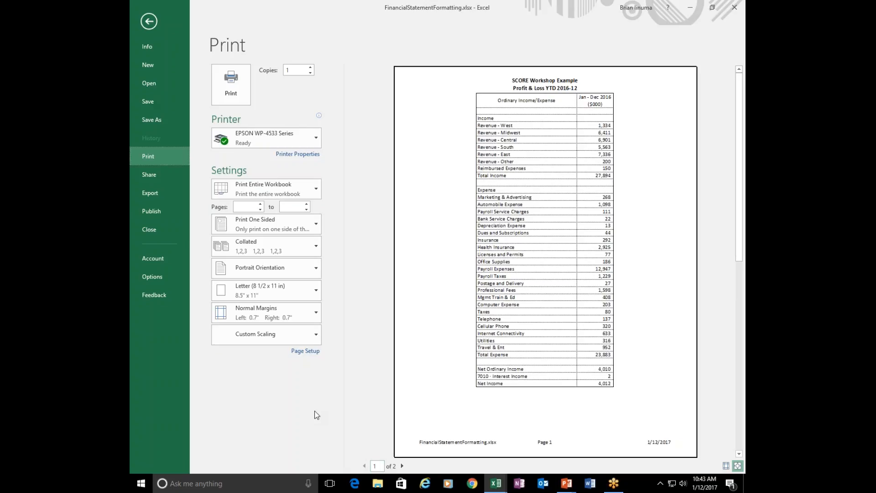
click(149, 192)
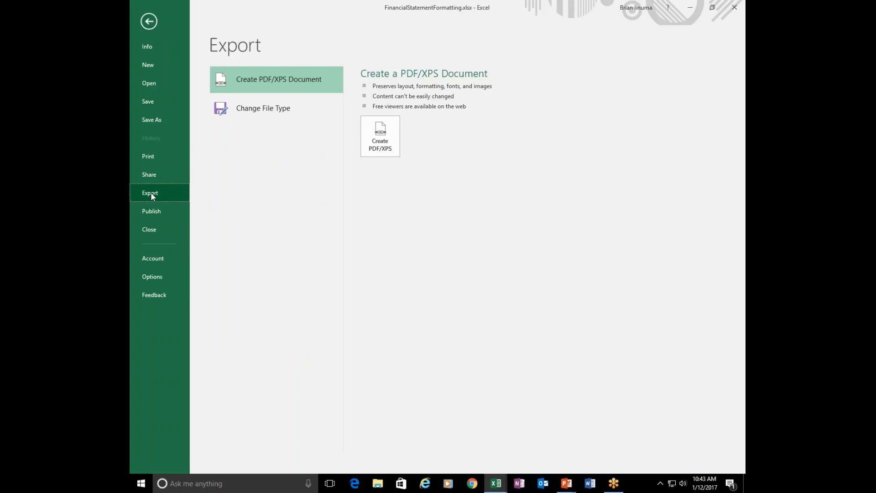
Step: Publish the sheet as FinancialStatementFormatting.pdf and open it in Adobe Reader
click(381, 145)
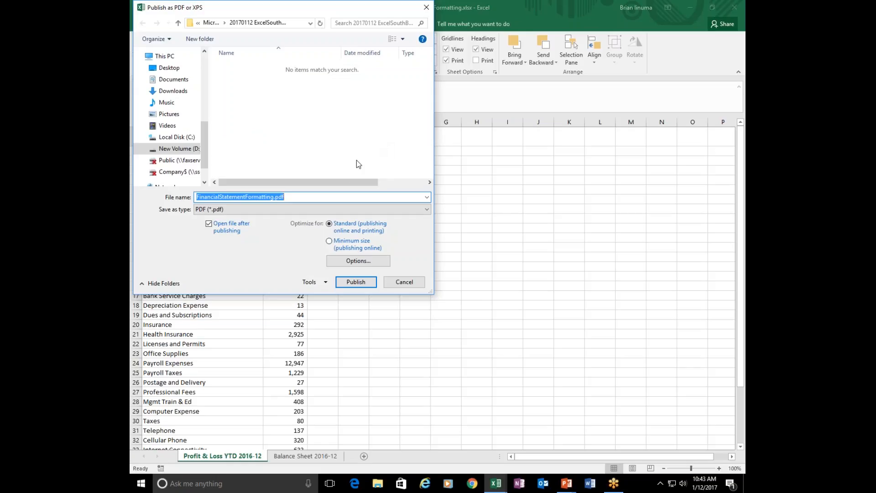
click(360, 283)
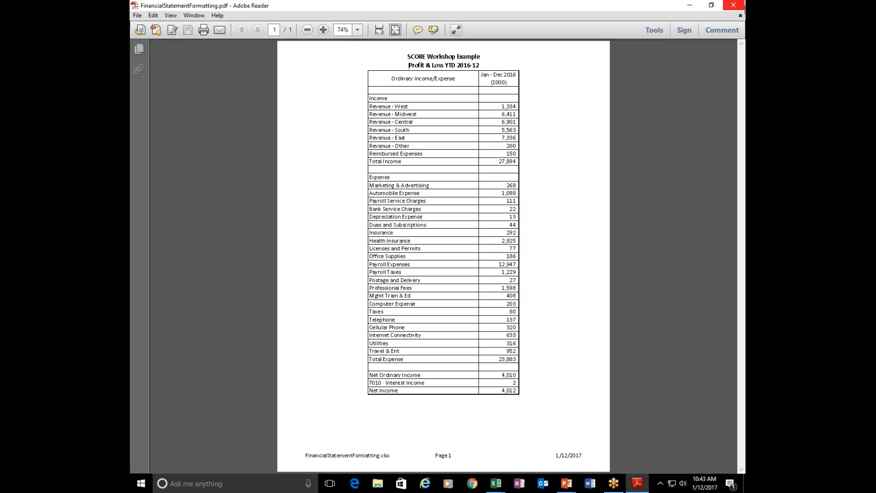
Step: Republish FinancialStatementFormatting.pdf with the Entire workbook option, replacing the one-page PDF
click(733, 5)
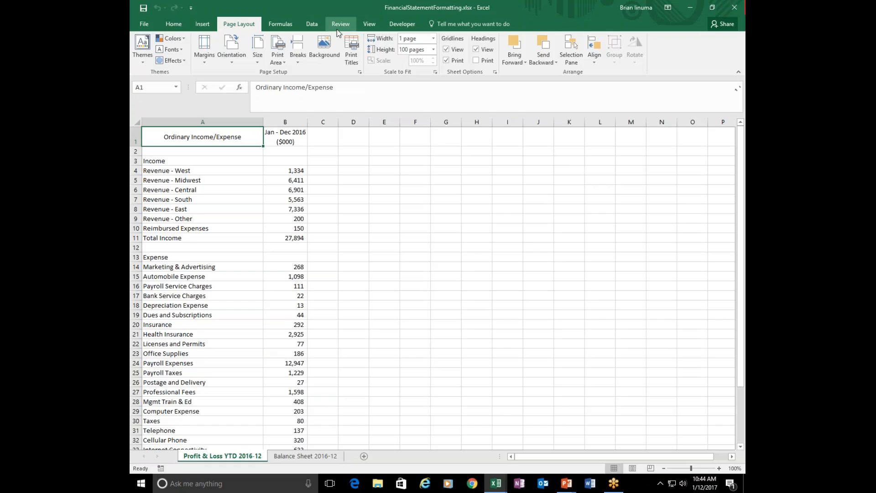
click(144, 25)
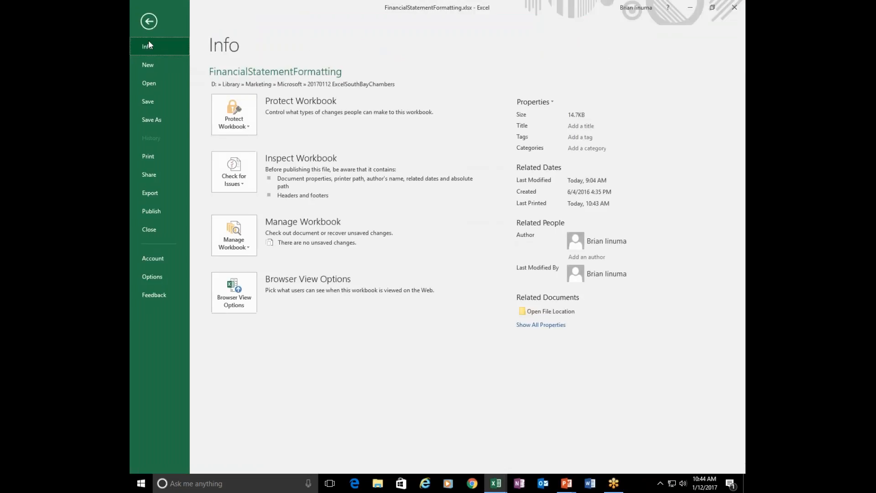
click(146, 192)
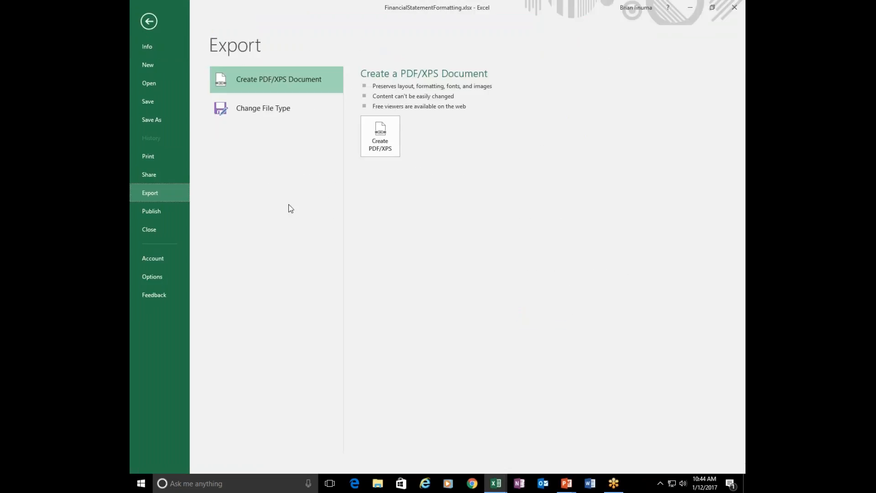
click(390, 142)
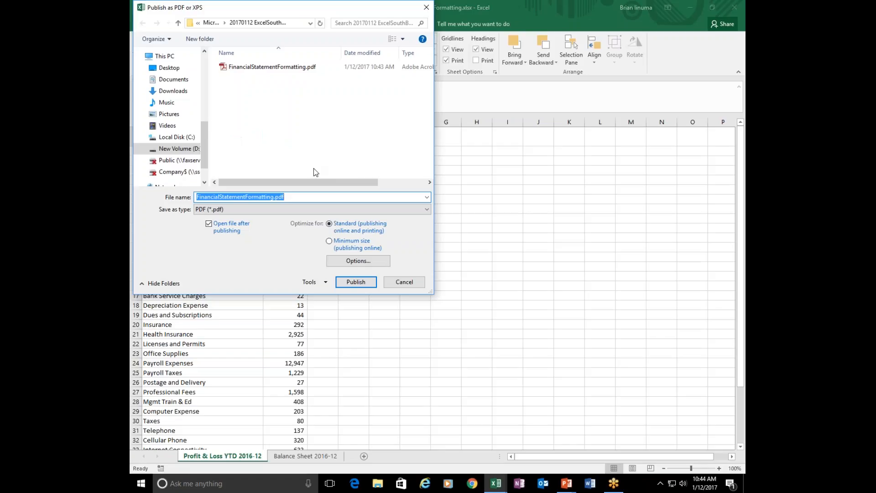
click(358, 261)
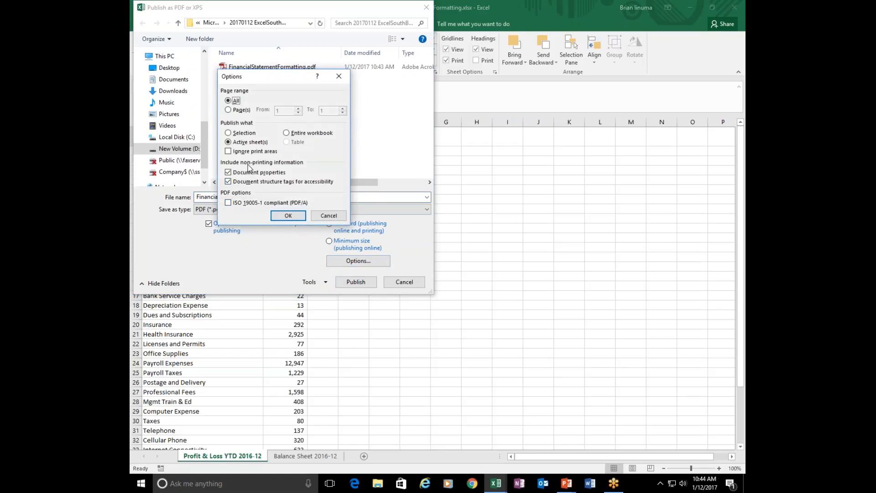
click(287, 133)
click(288, 216)
click(356, 282)
click(463, 242)
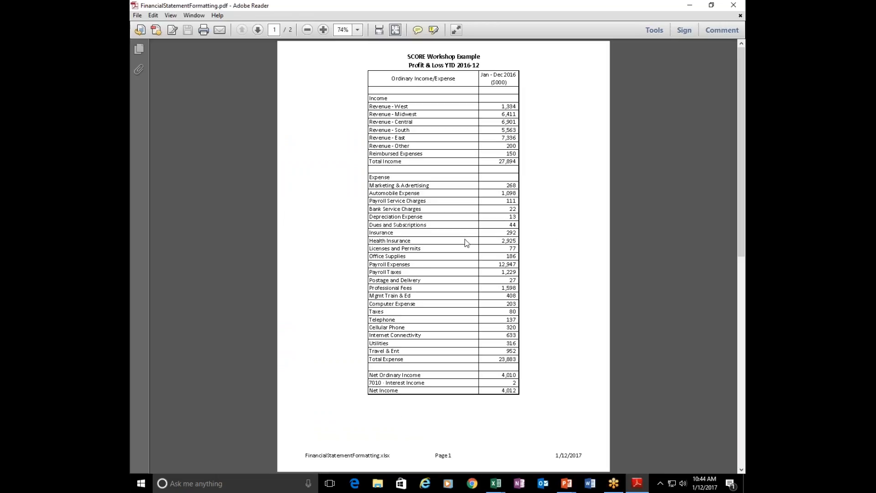
Step: Scroll through both pages of the PDF in Adobe Reader, then close it
scroll(467, 243, down, 3)
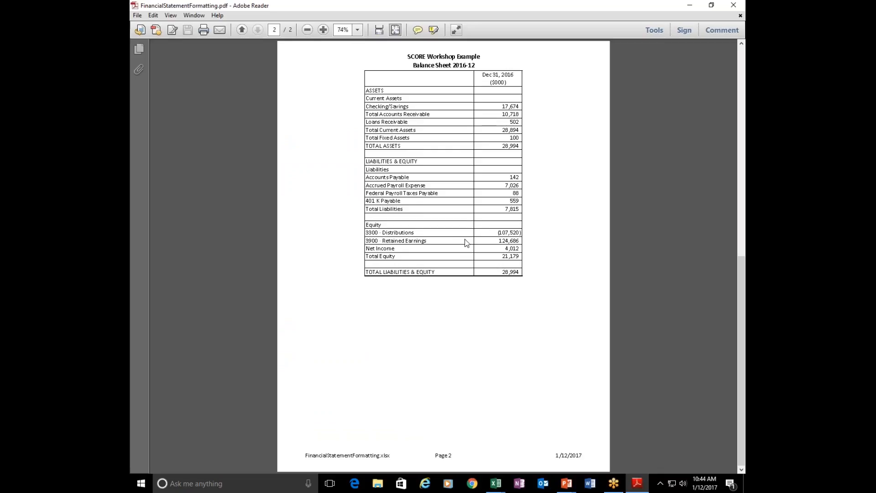
scroll(467, 243, up, 3)
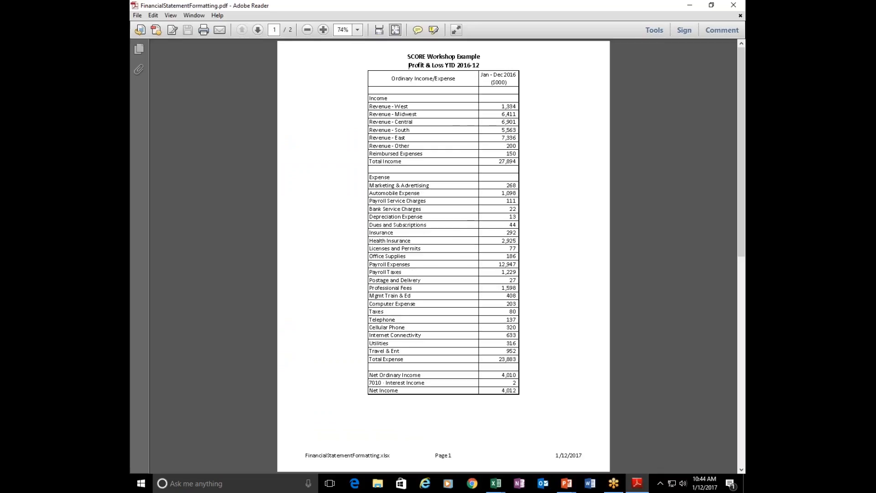
click(734, 7)
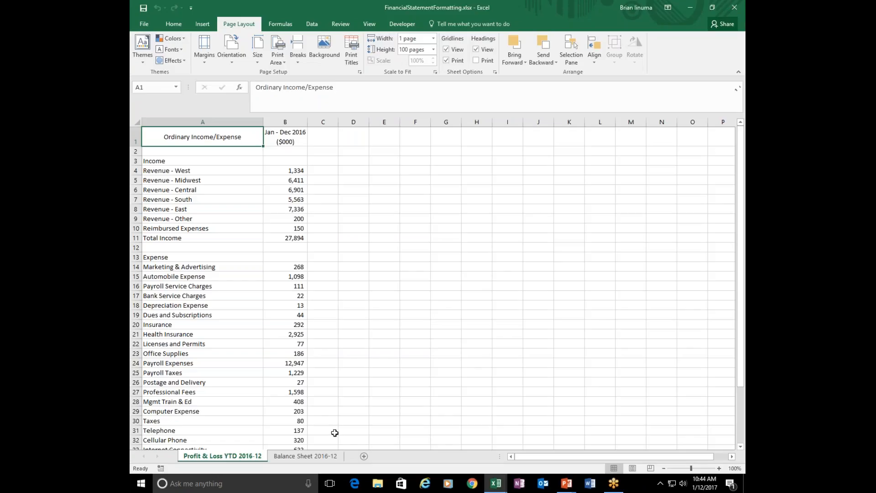
Step: Switch to the PivotTableExample2a.xlsx workbook from the Excel taskbar preview
click(401, 440)
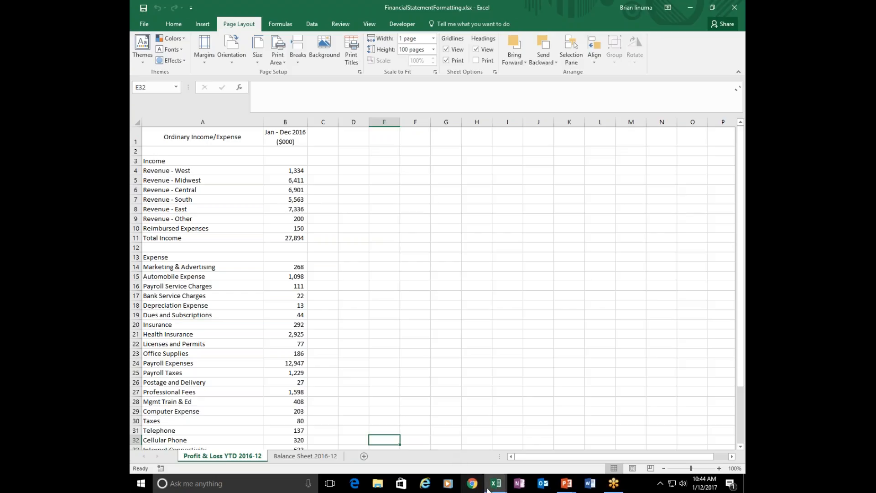
mouse_move(495, 484)
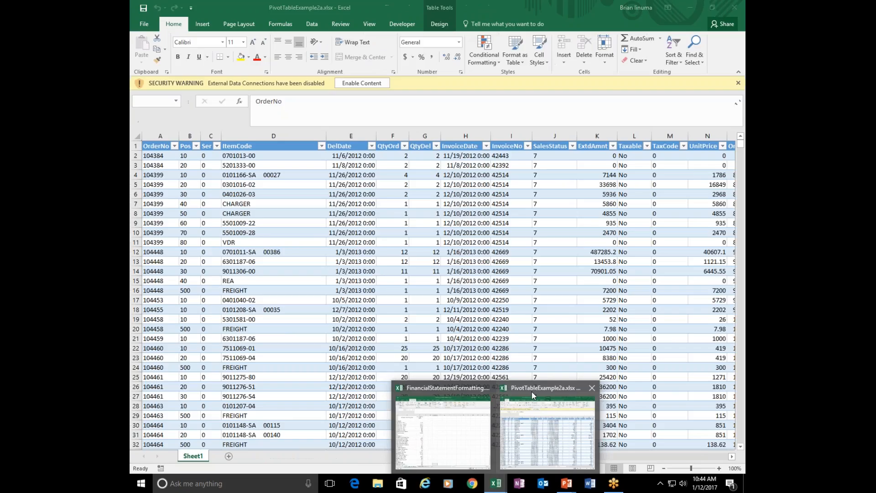
click(532, 389)
Step: Jump from column A to the last sales data row, 12616, with Ctrl+Down
click(203, 253)
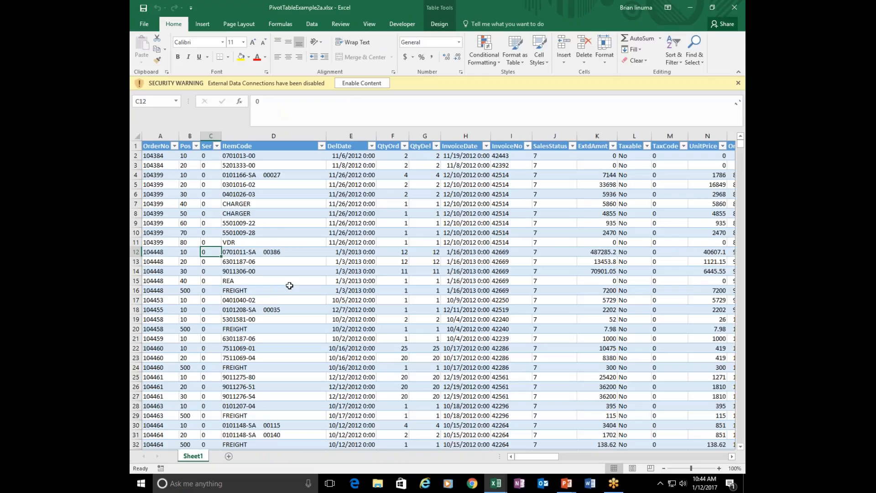
click(161, 300)
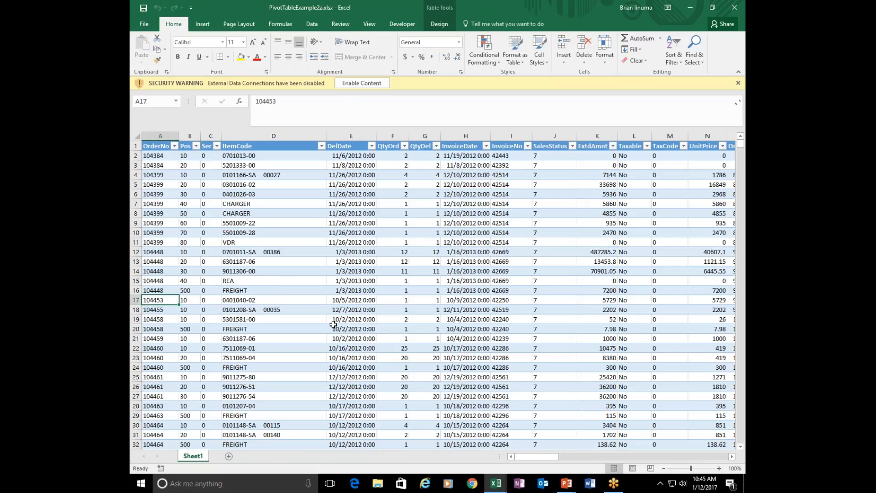
key(ctrl+Down)
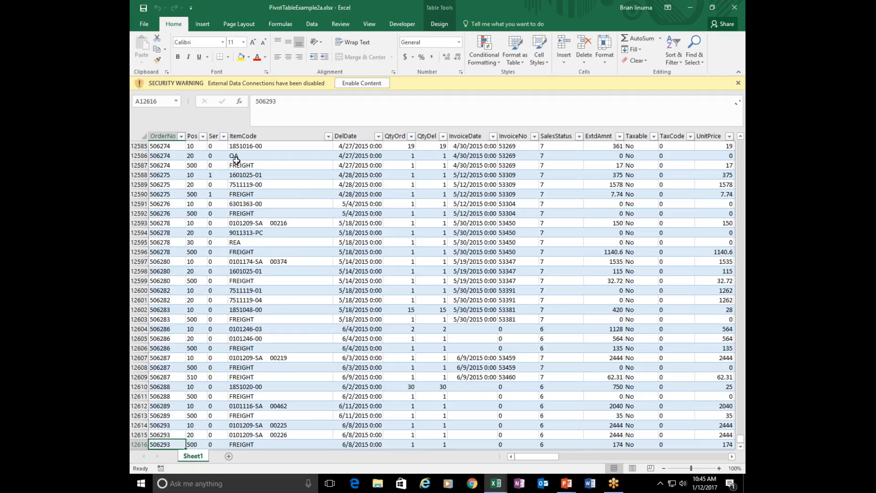
click(312, 26)
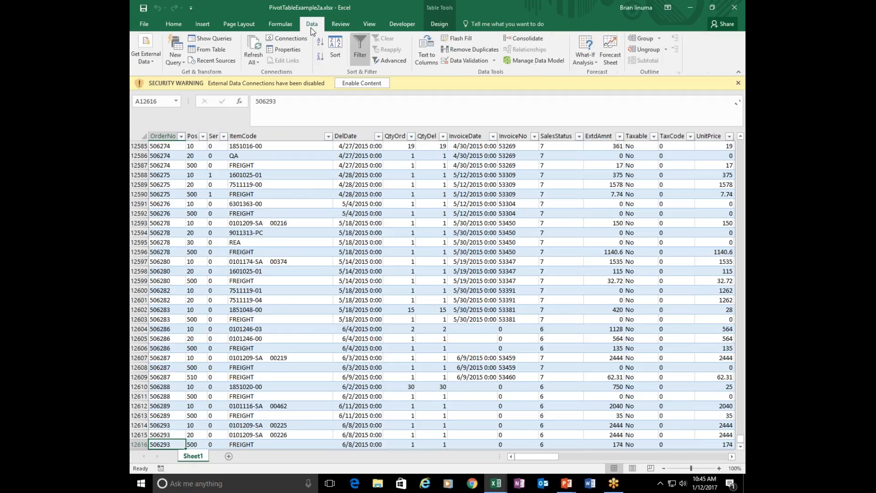
Step: Insert a blank PivotTable on a new sheet and sum ExtdAmnt, totalling 45525976.31
click(203, 26)
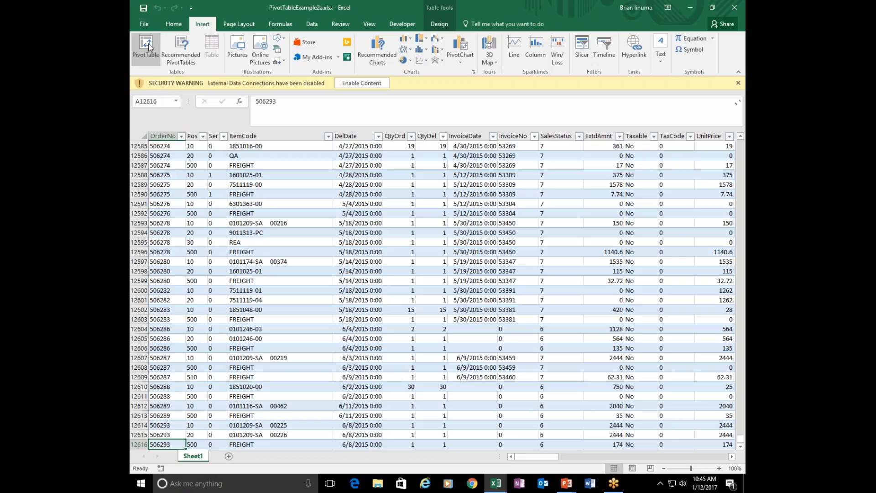
click(180, 51)
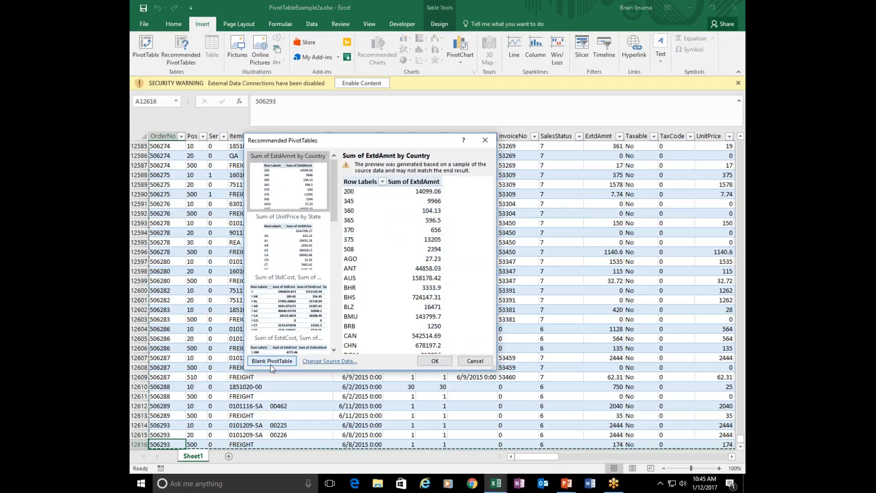
click(272, 361)
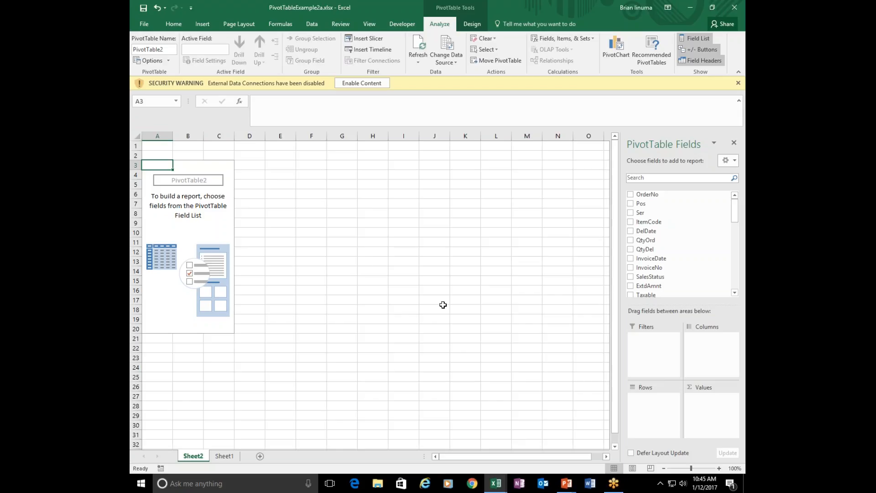
drag(656, 287, 703, 408)
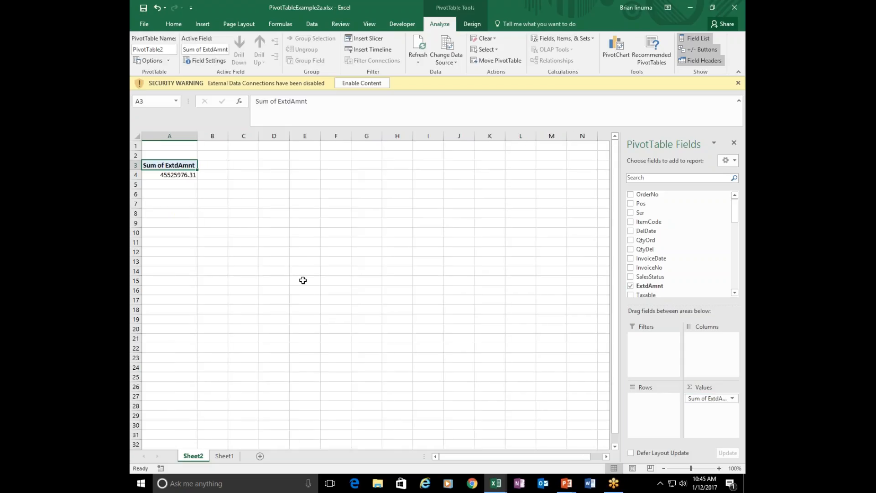
Step: Apply Comma Style to the A4 total so it reads 45,525,976.31
click(175, 174)
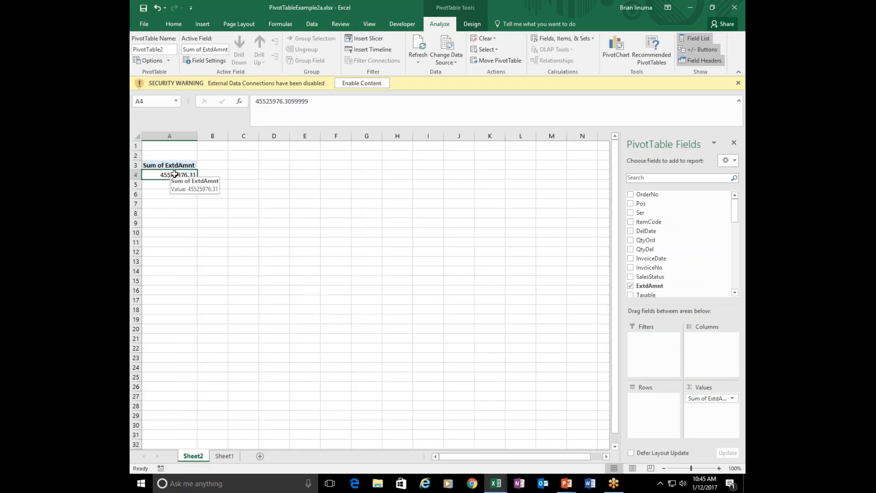
click(172, 24)
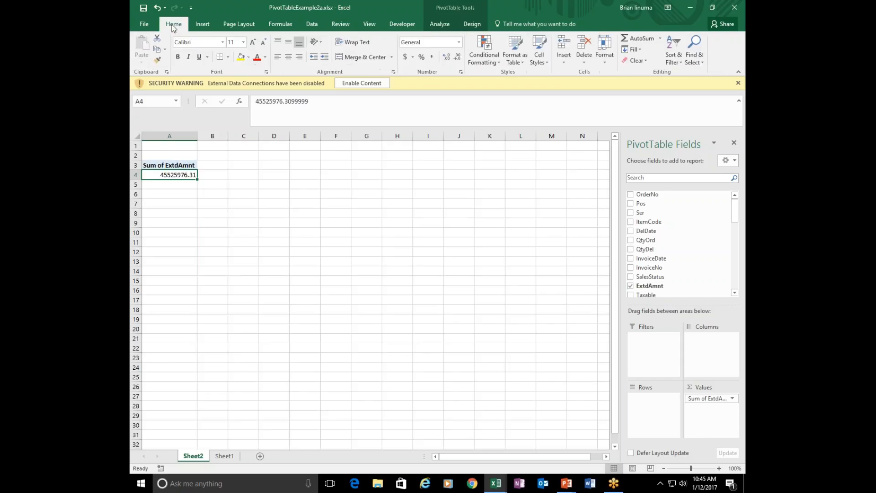
click(431, 58)
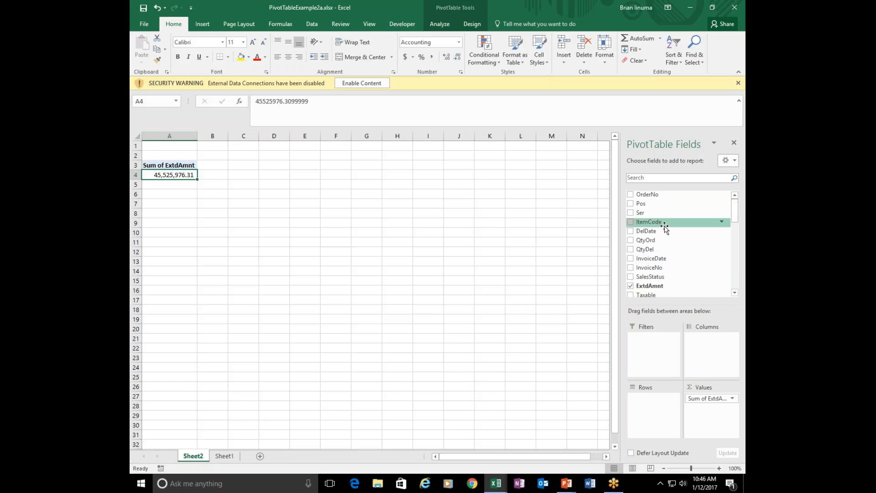
Step: Break the ExtdAmnt totals down by ItemCode rows and FiscYear 2013–2015 columns
drag(648, 221, 661, 417)
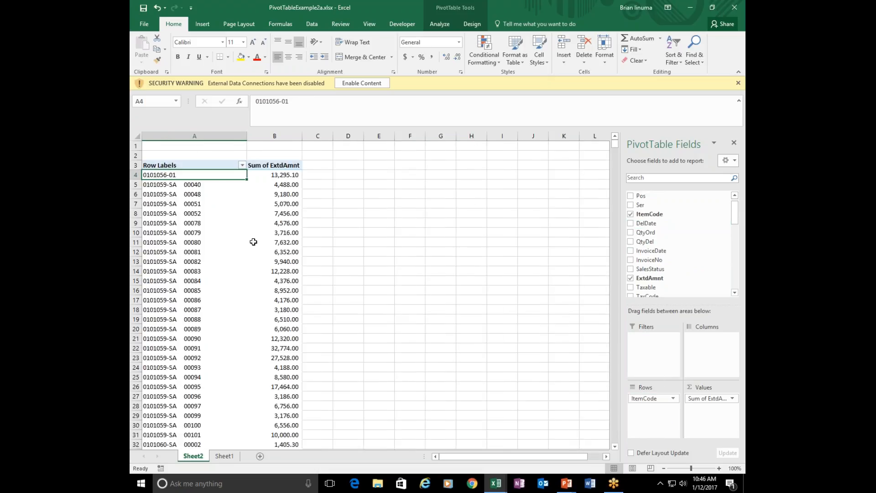
mouse_move(251, 233)
drag(733, 218, 727, 293)
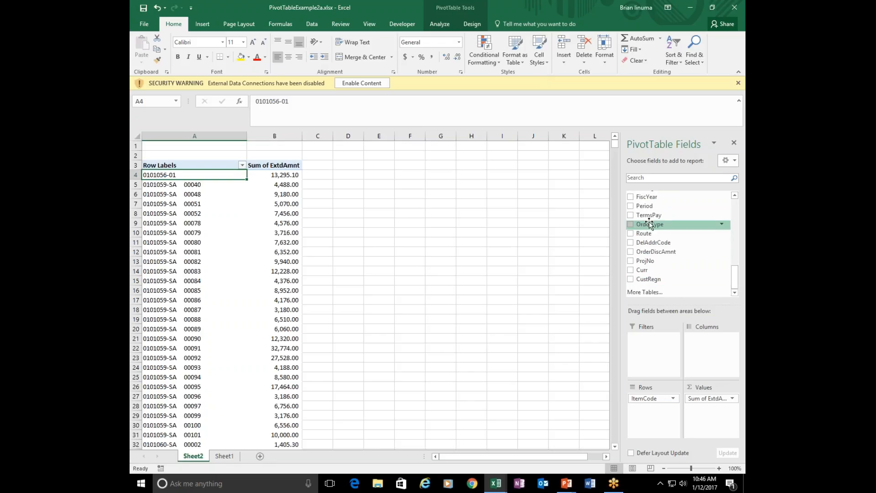
drag(646, 199, 698, 349)
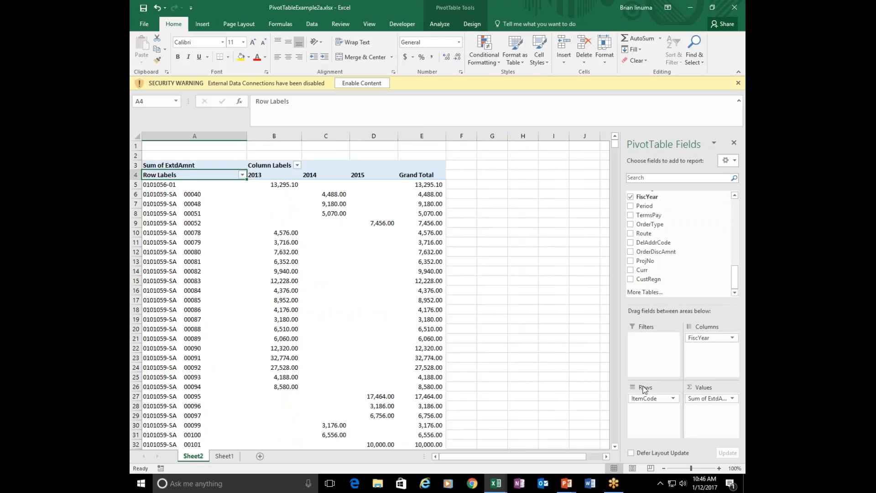
Step: Replace ItemCode with State in the PivotTable rows
drag(646, 400, 677, 275)
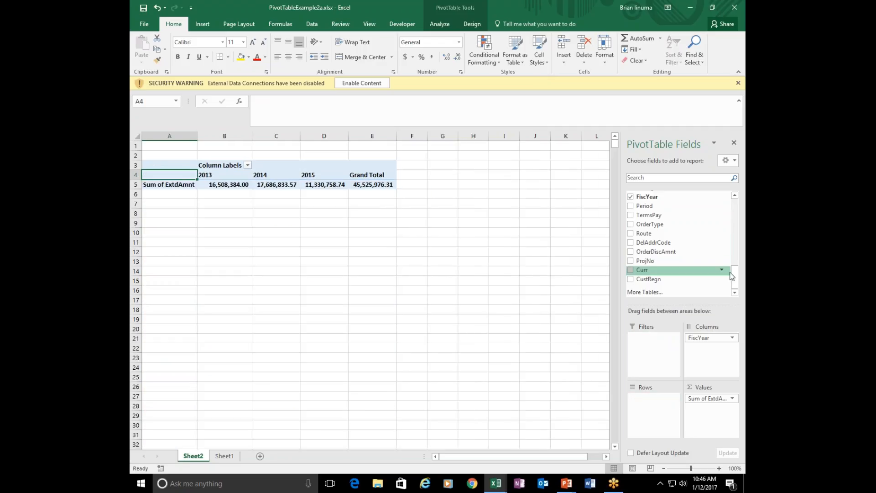
drag(735, 278, 735, 253)
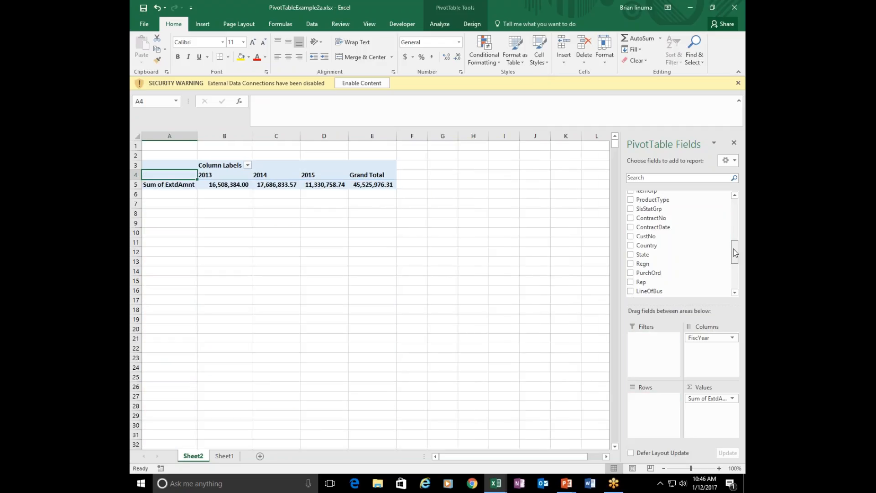
drag(643, 254, 647, 419)
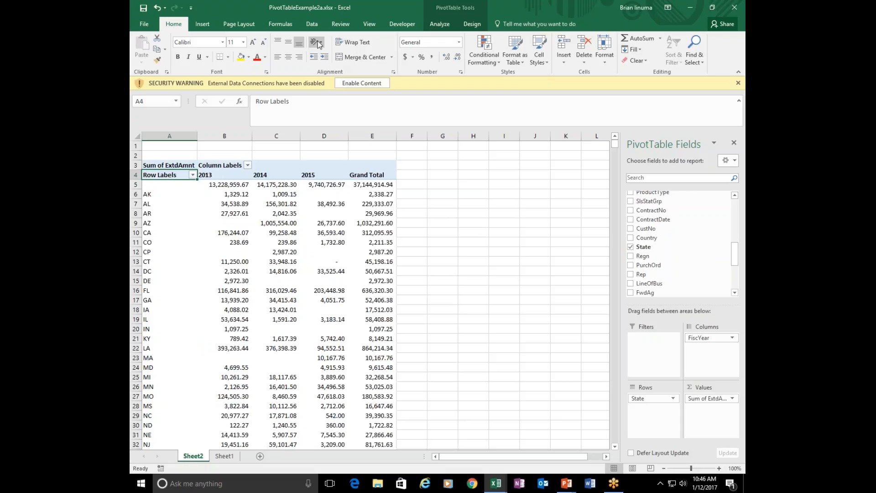
click(208, 25)
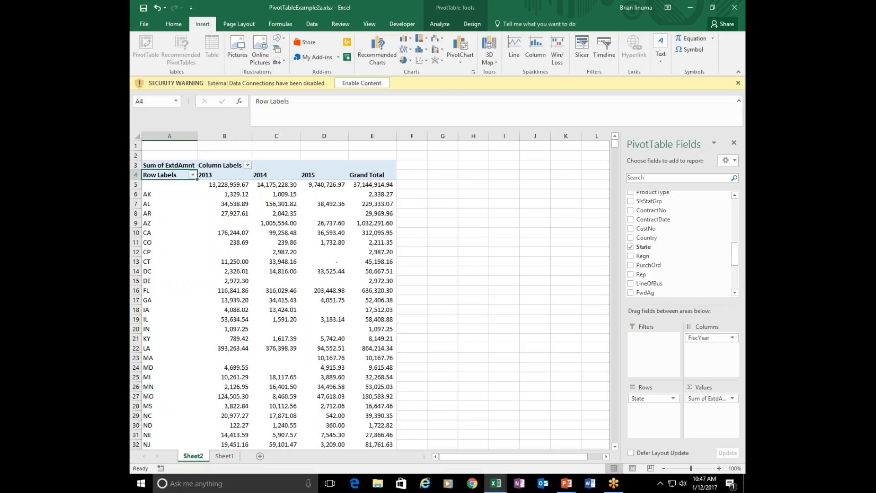
Step: Remove the FiscYear columns and add a 3-D pie PivotChart of state totals beside the table
drag(705, 338, 682, 268)
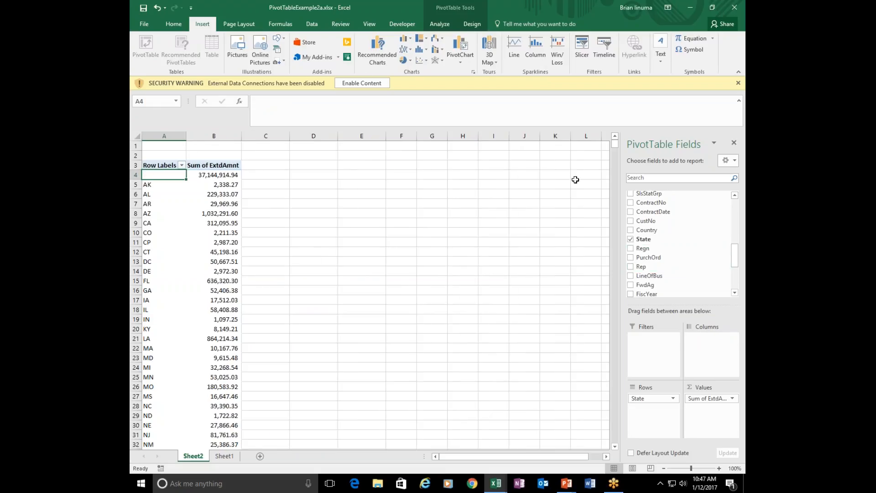
click(403, 60)
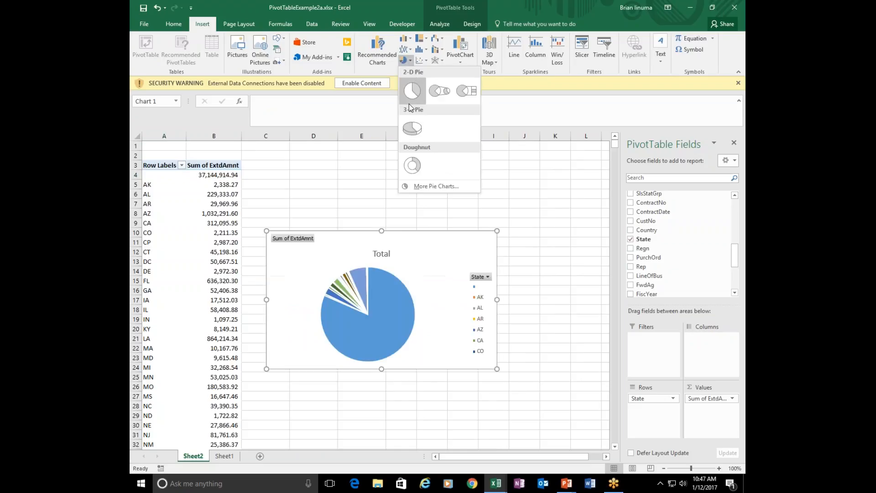
click(412, 128)
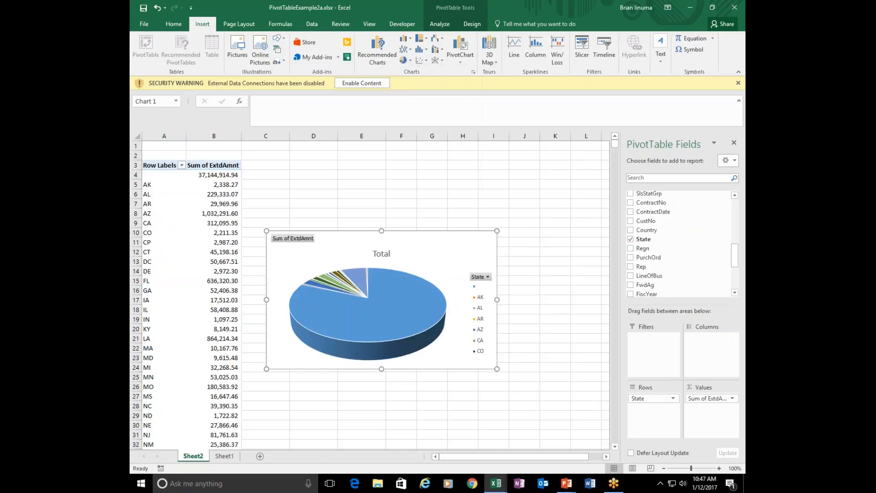
drag(361, 245, 352, 183)
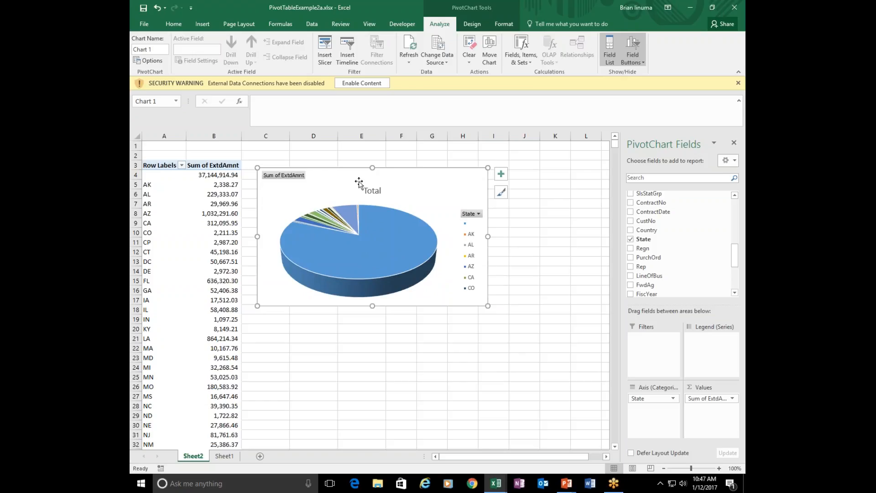
Step: Return to the PowerPoint slide show and advance to the Panel Discussion slide
key(alt+Tab)
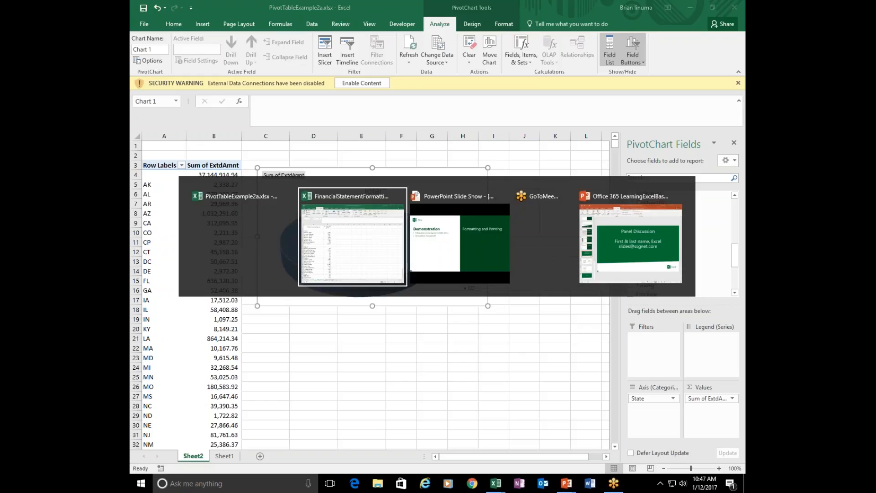
key(alt+Tab)
key(Right)
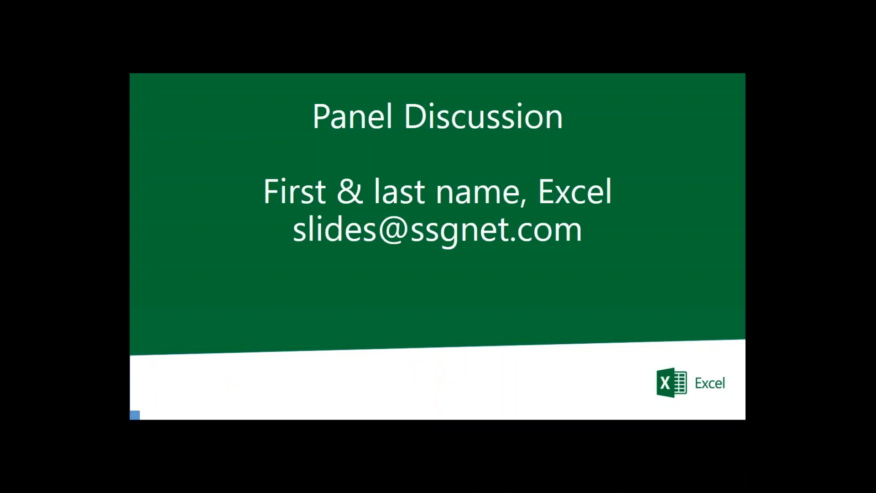